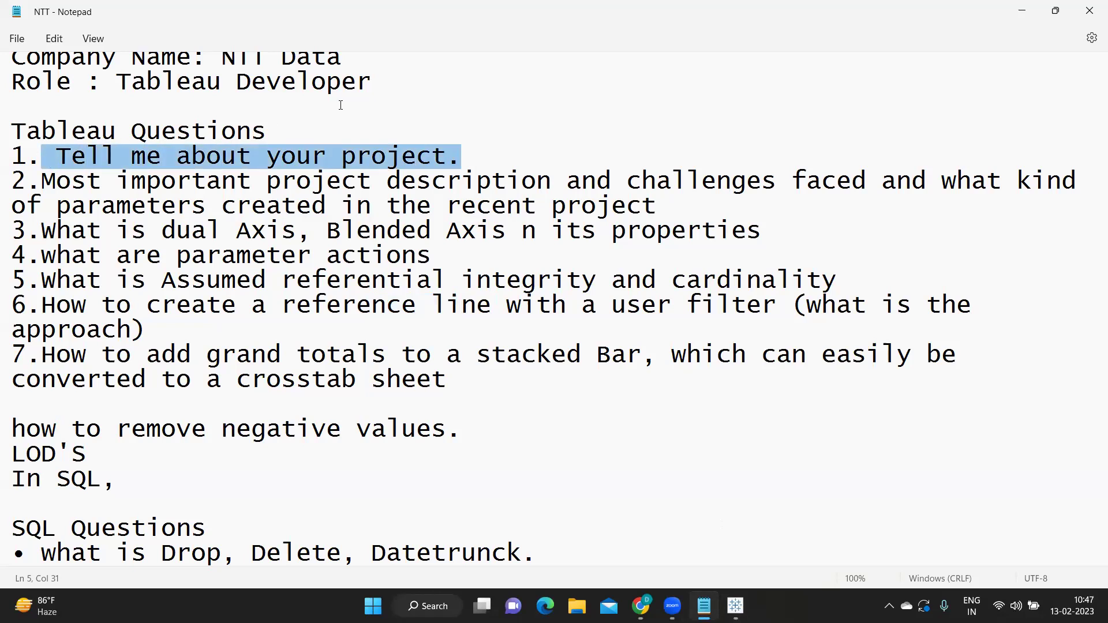
Step: Extend question 1 with "/yourself" so it reads "Tell me about your project/yourself."
click(447, 155)
text(/yourself)
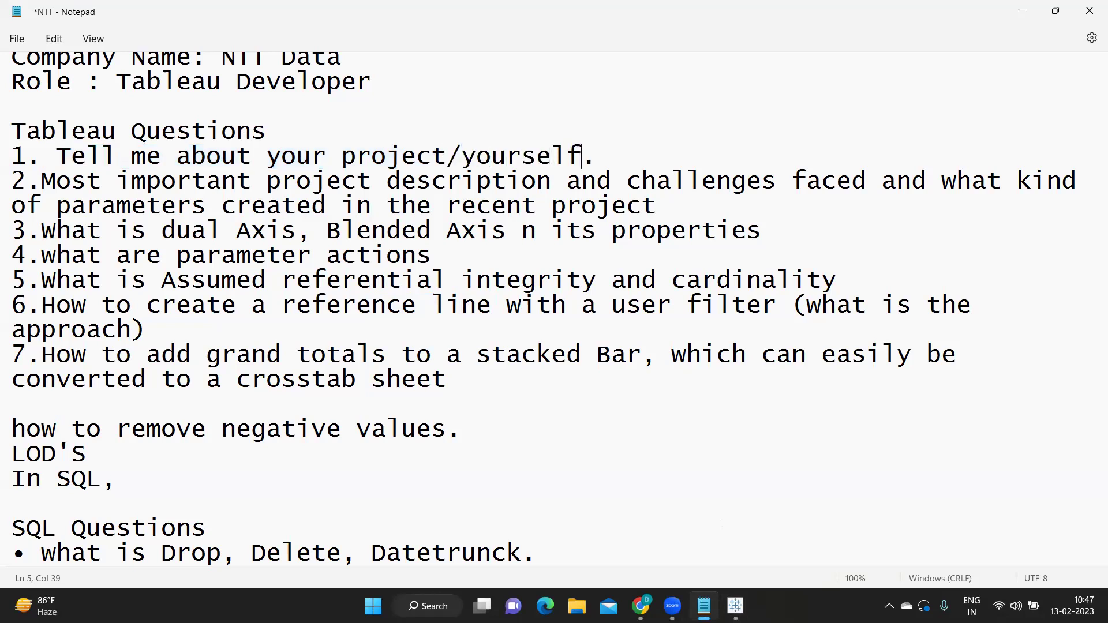
double_click(380, 159)
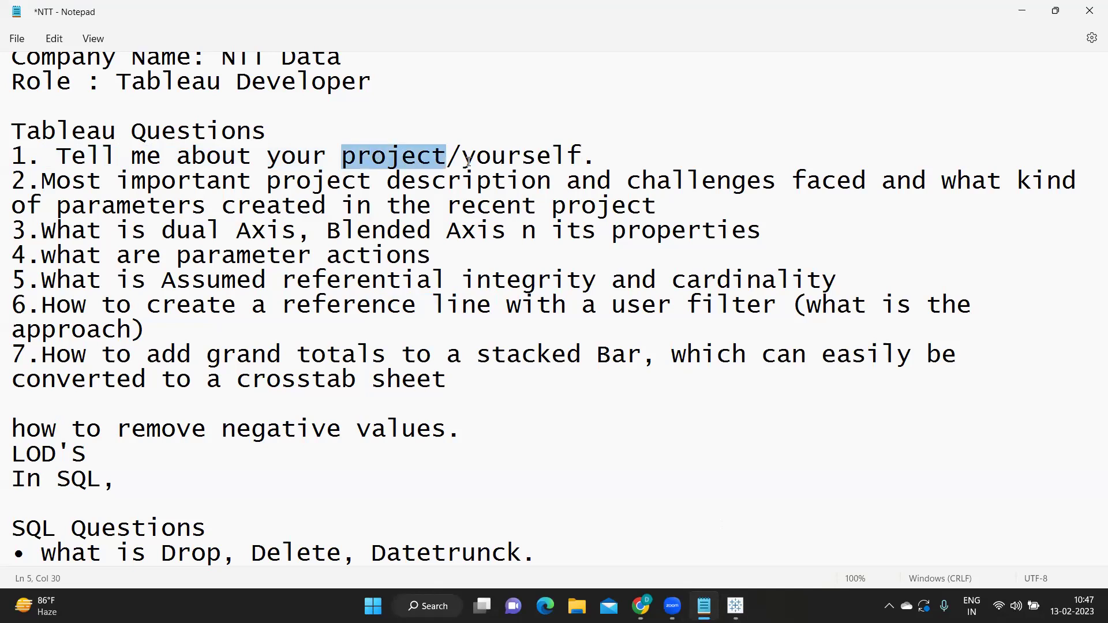
Step: Add the line "->what you have done in the project" beneath question 1
click(618, 159)
key(Return)
text(->)
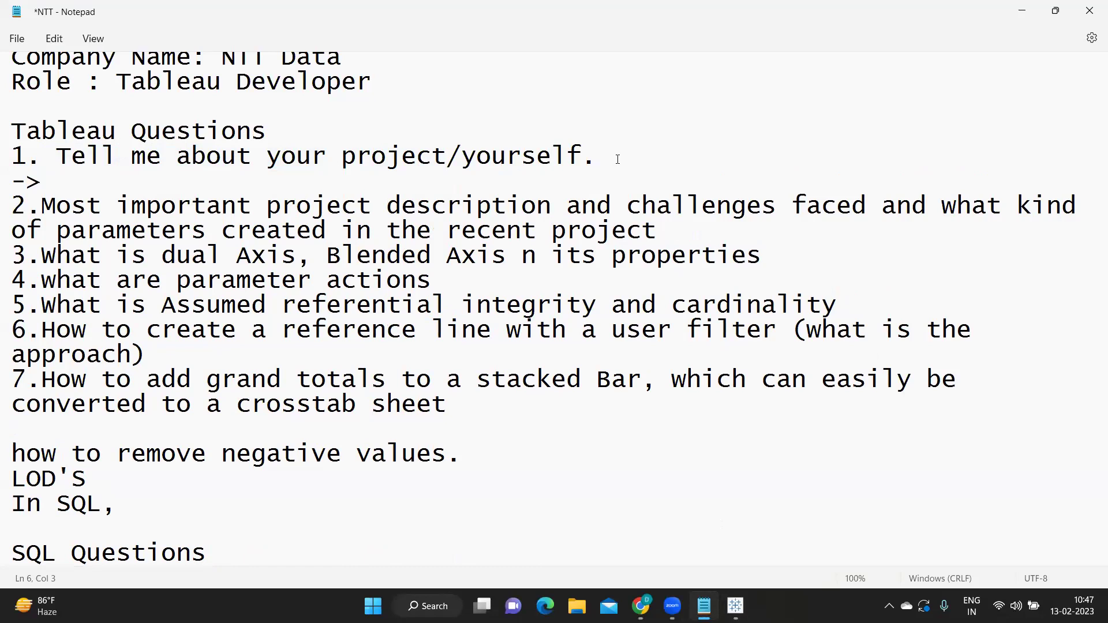
text(what you have done in the proje t)
key(BackSpace)
key(BackSpace)
text(ct)
Step: Add a second sub-point under question 1 reading "->what kind of charts have you implemented"
key(Return)
text(->what h)
key(BackSpace)
text(kni)
key(BackSpace)
key(BackSpace)
text(ind of charts have you imple)
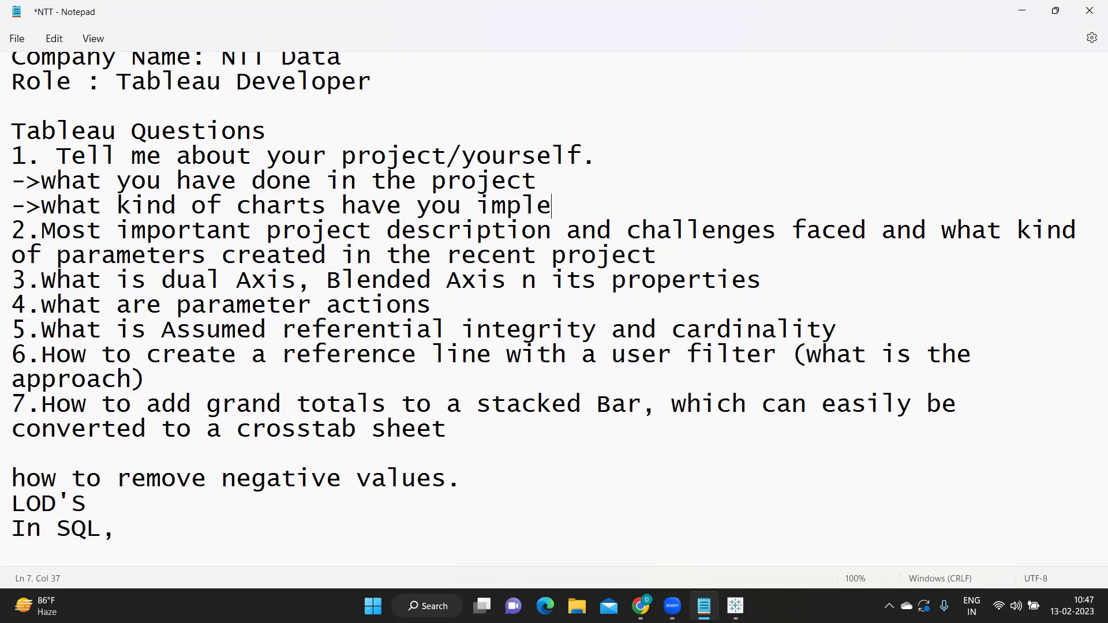
text(mented)
Step: Add a third sub-point under question 1 reading "->what was the dashboard design"
key(Return)
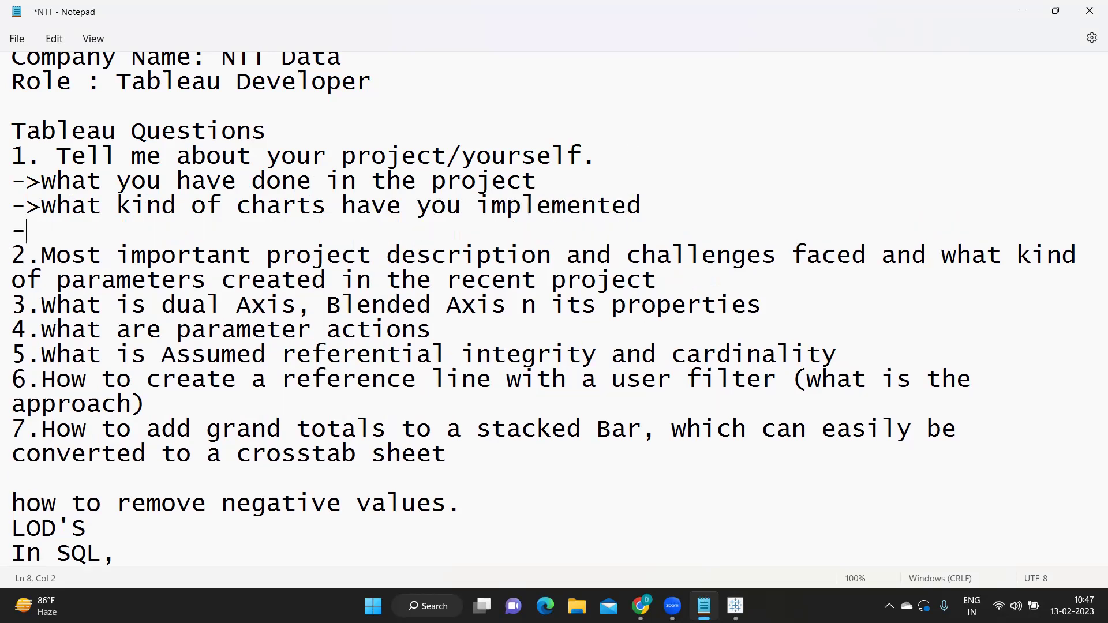
text(->what a)
key(BackSpace)
text(ws)
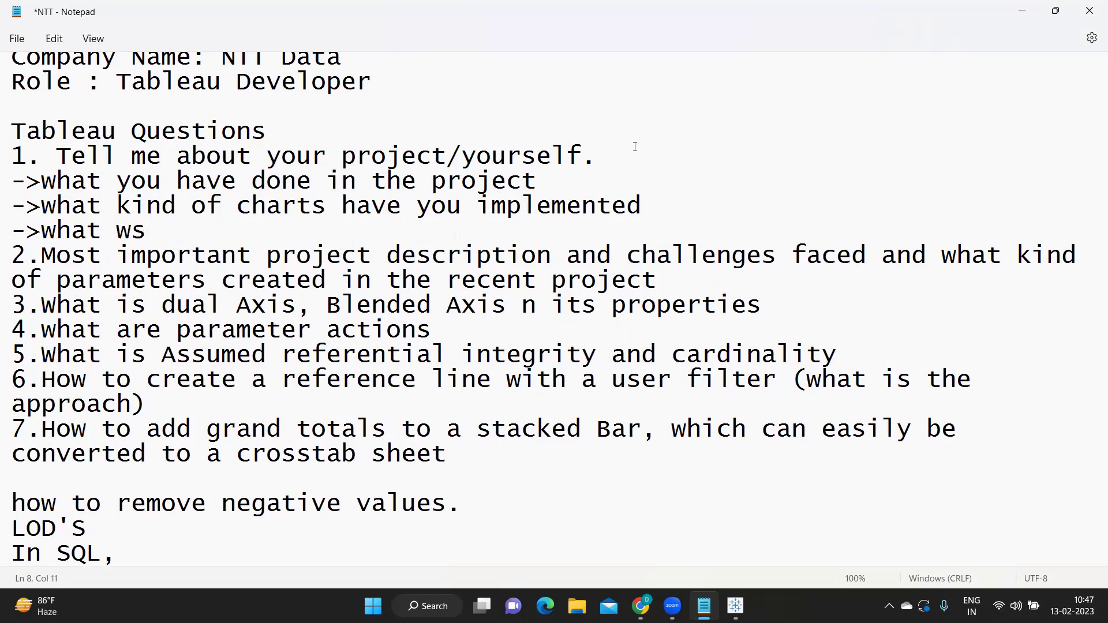
key(BackSpace)
key(BackSpace)
text(as the dashboard )
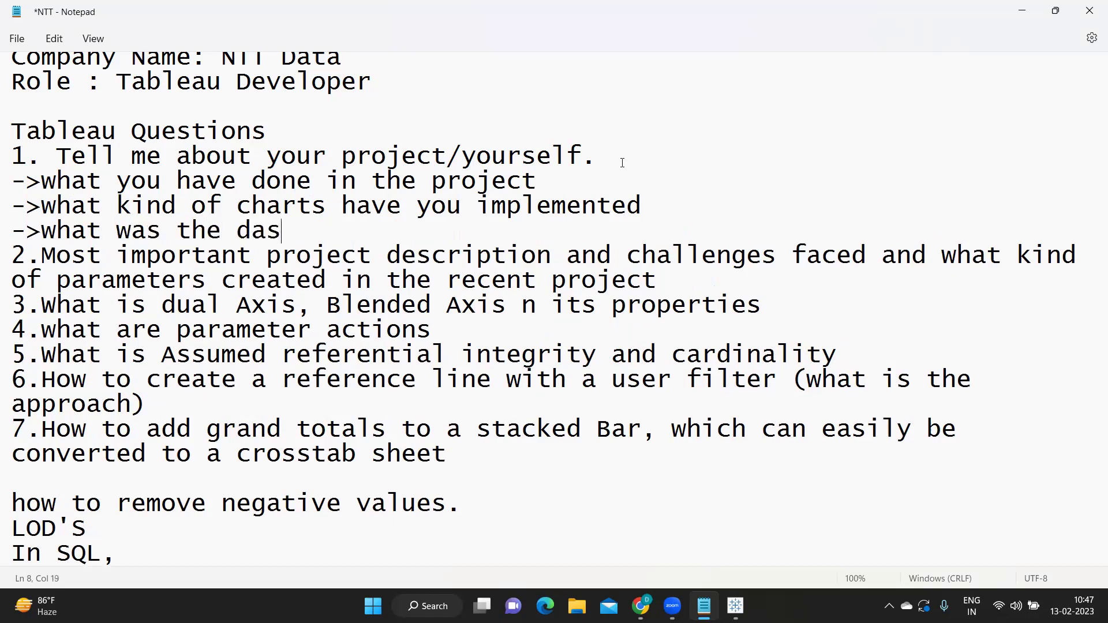
text(design)
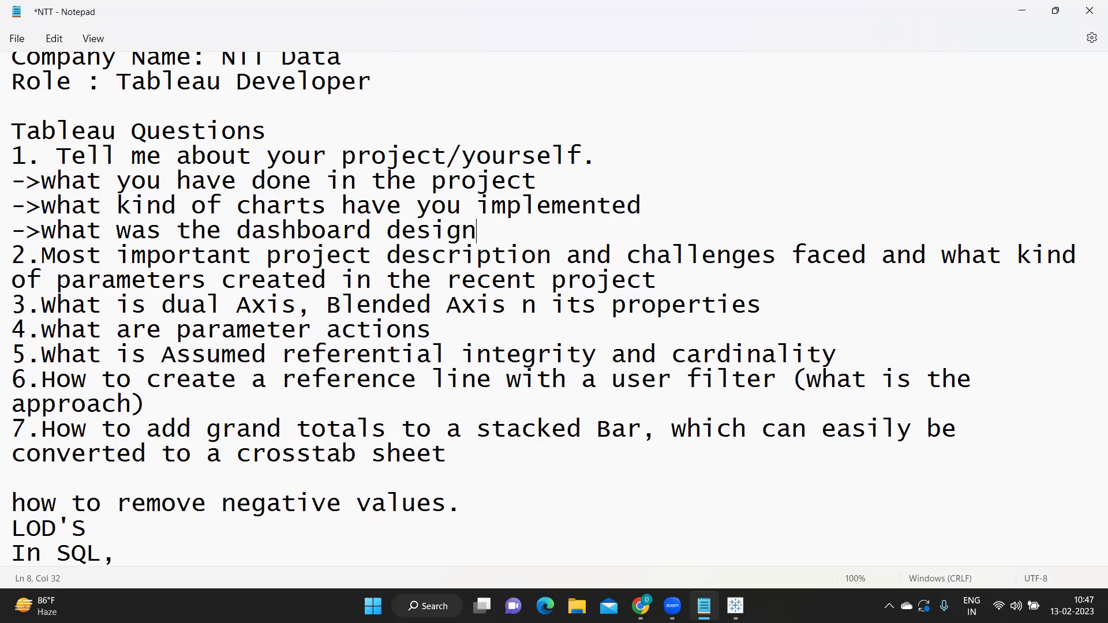
Step: Add a fourth sub-point under question 1 reading "->what was the problm/solution"
key(Return)
text(->)
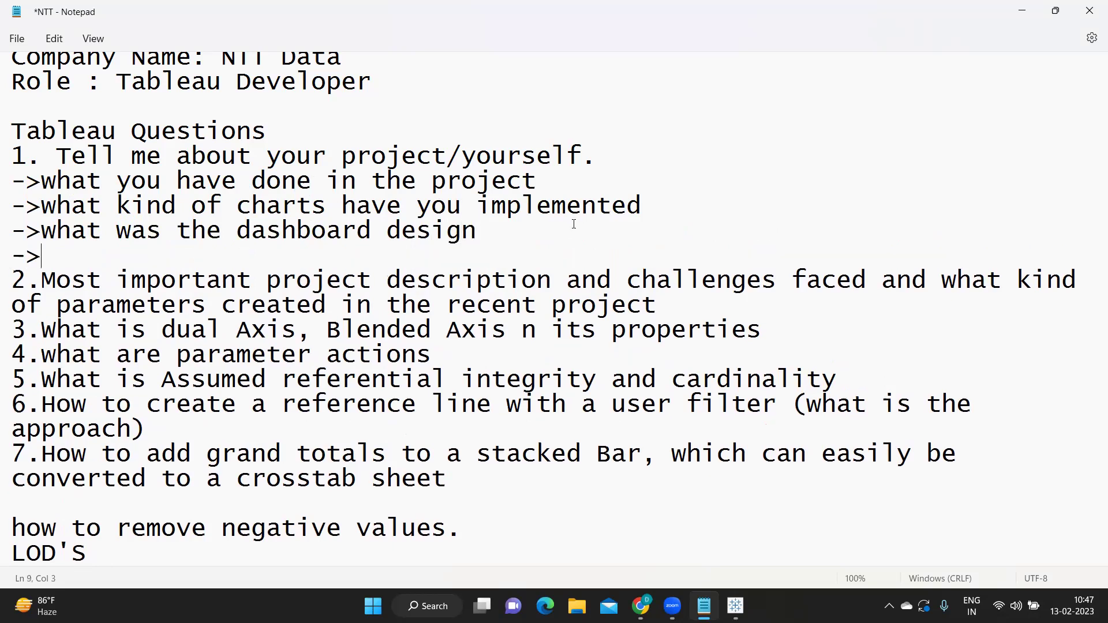
text(what was )
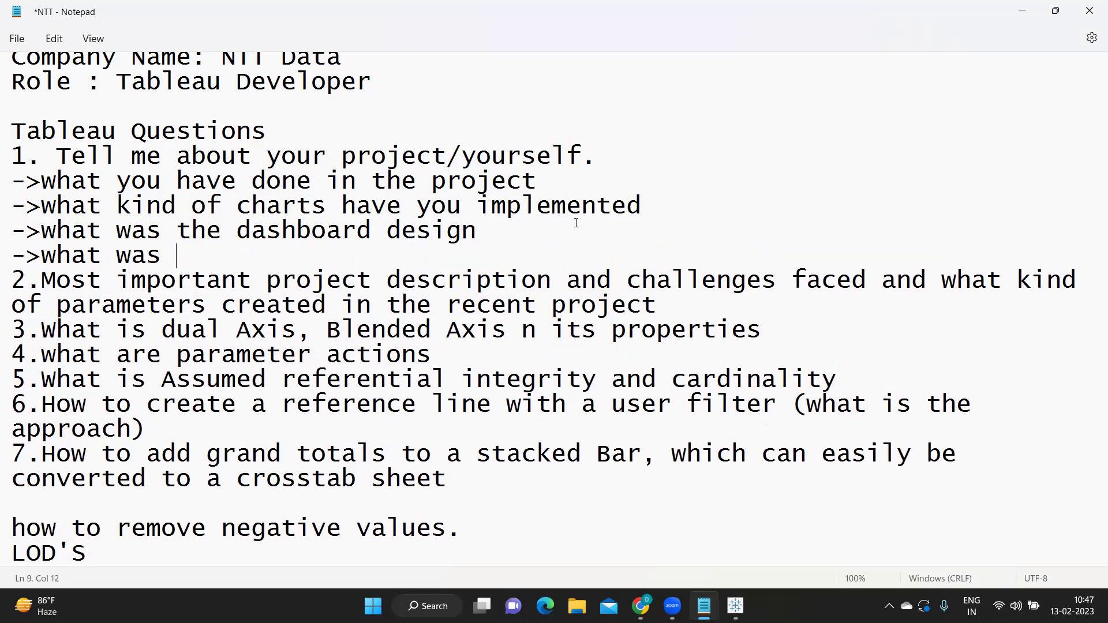
text(the problm/)
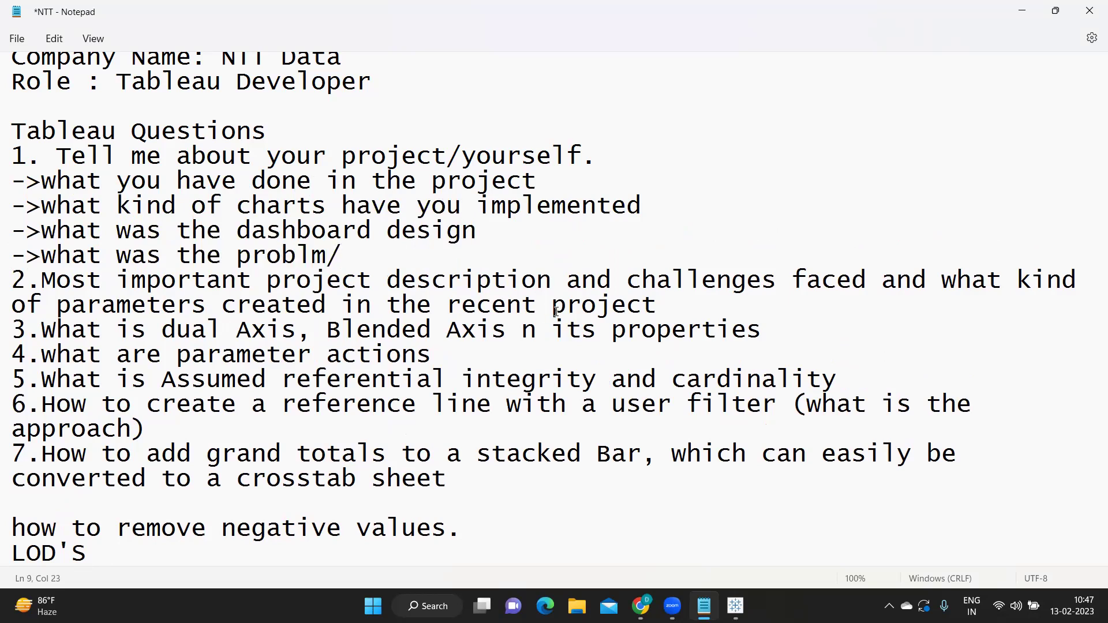
text(solution)
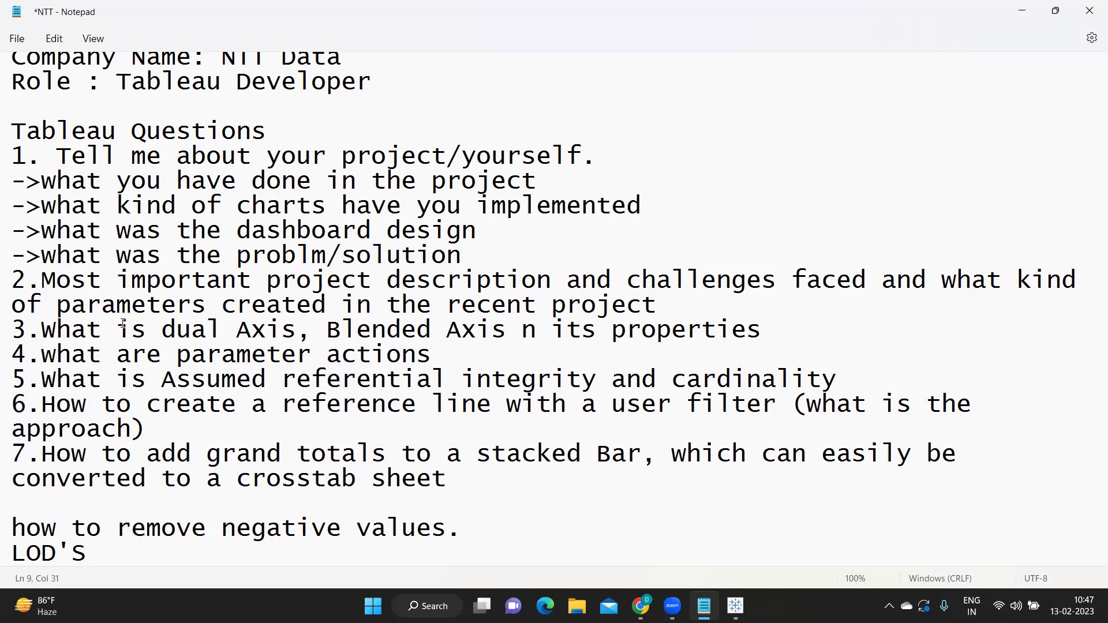
drag(13, 182, 533, 258)
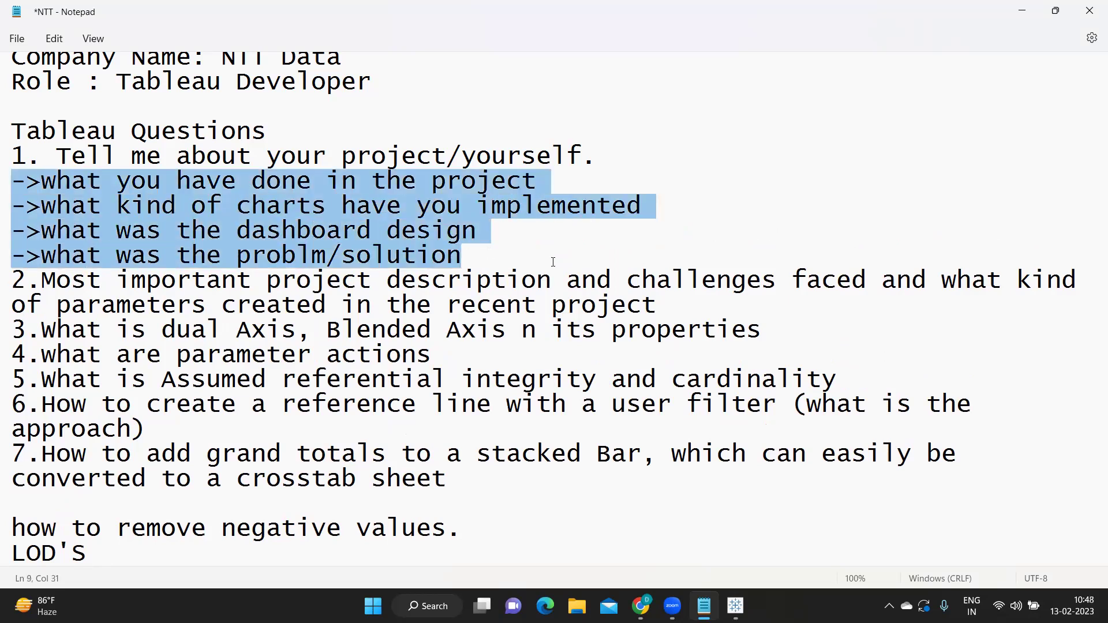
click(418, 256)
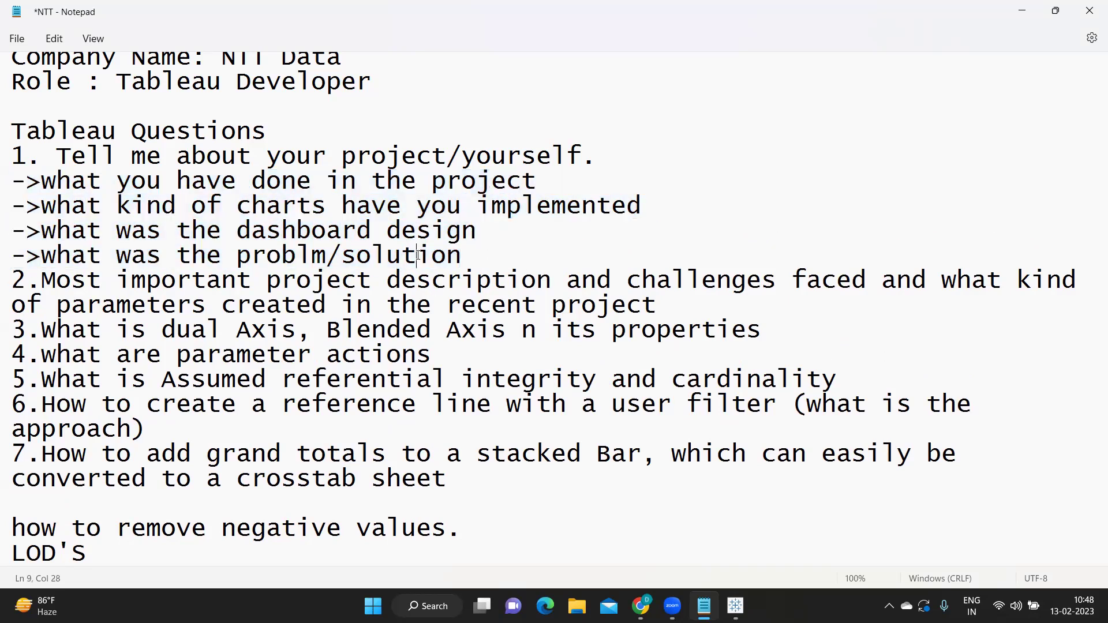
drag(462, 255, 10, 258)
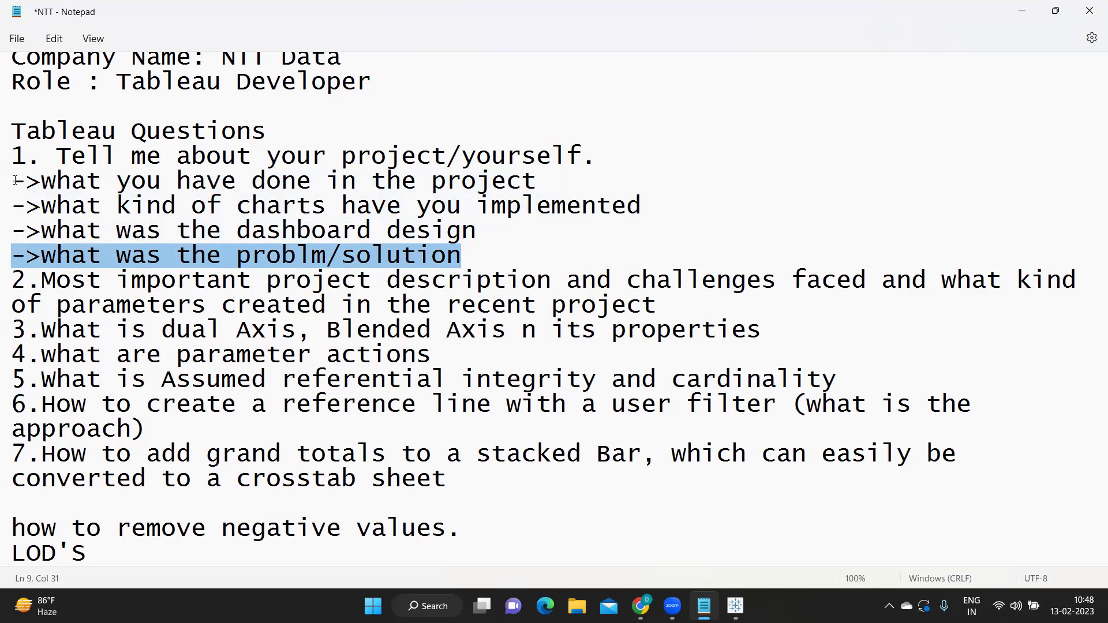
drag(15, 182, 518, 250)
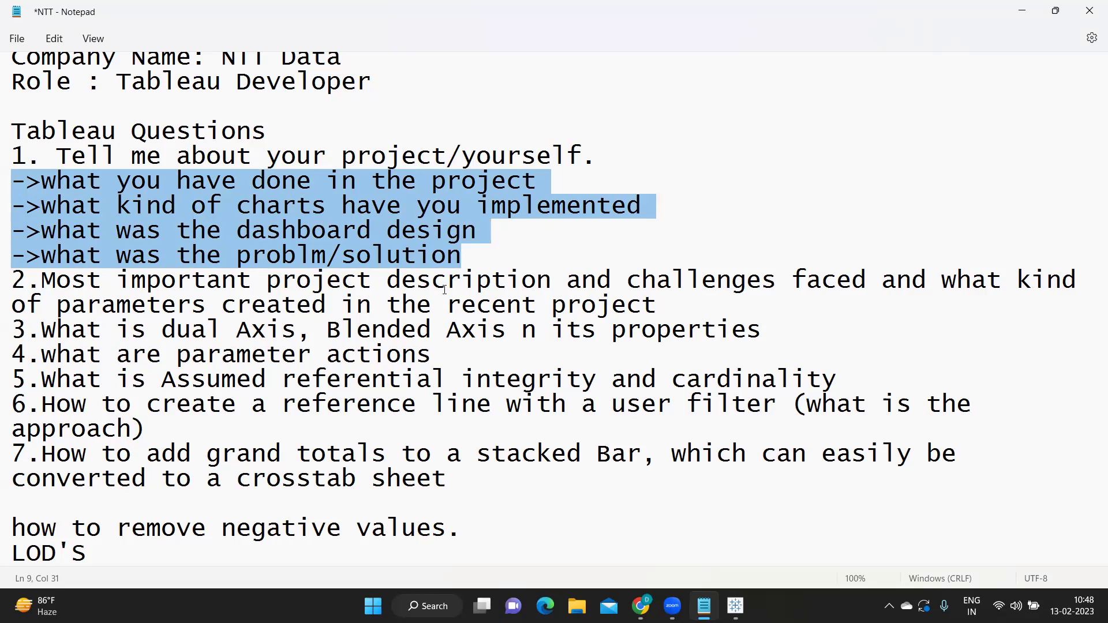
click(261, 256)
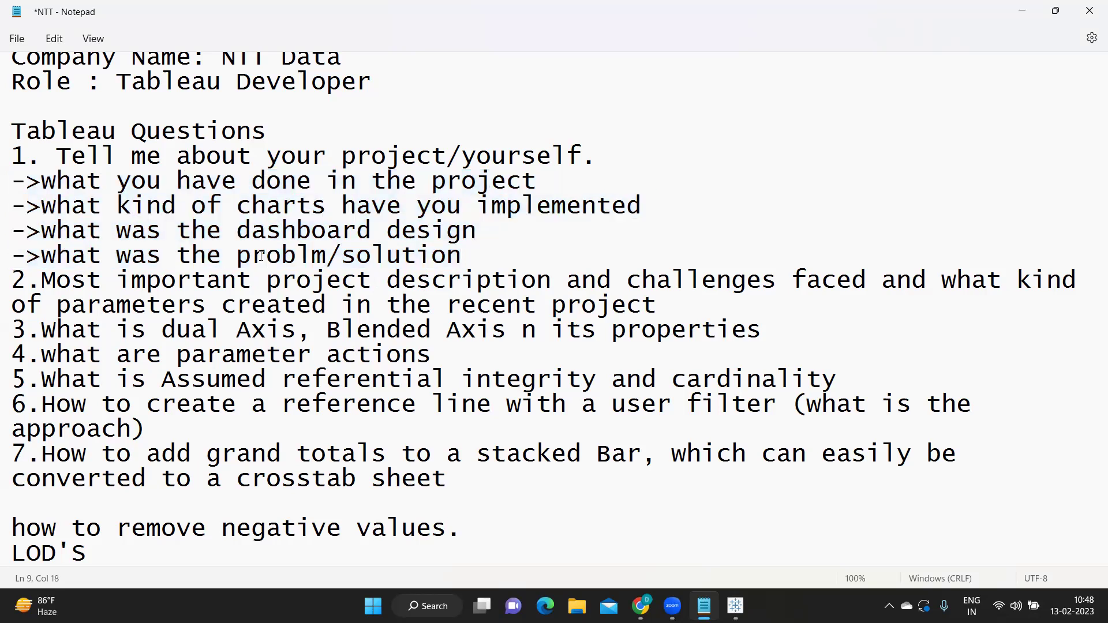
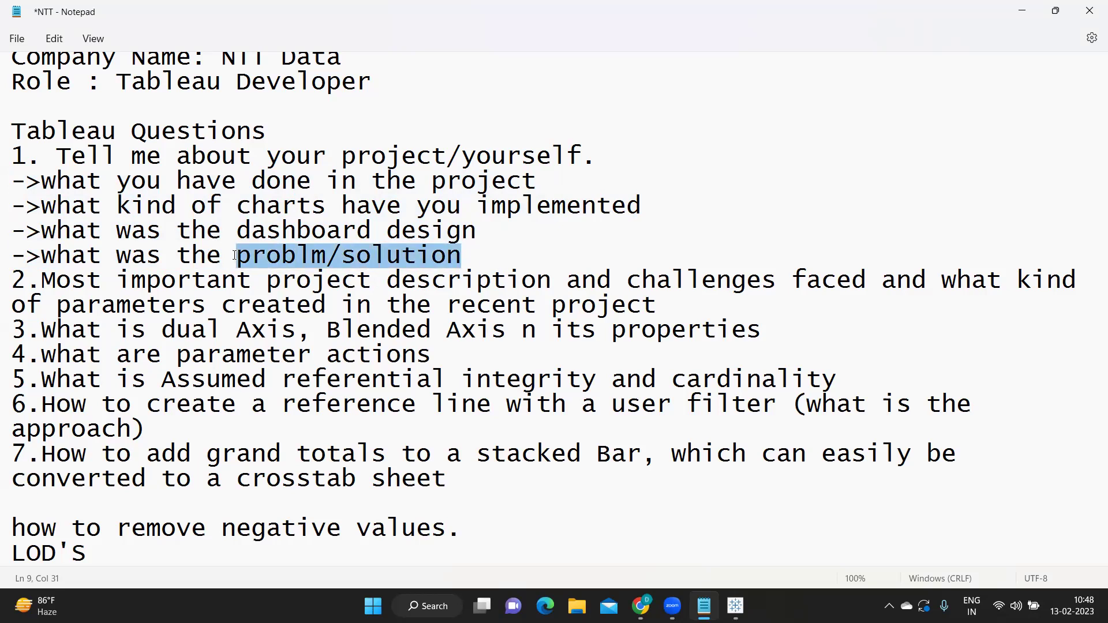
scroll(84, 272, up, 2)
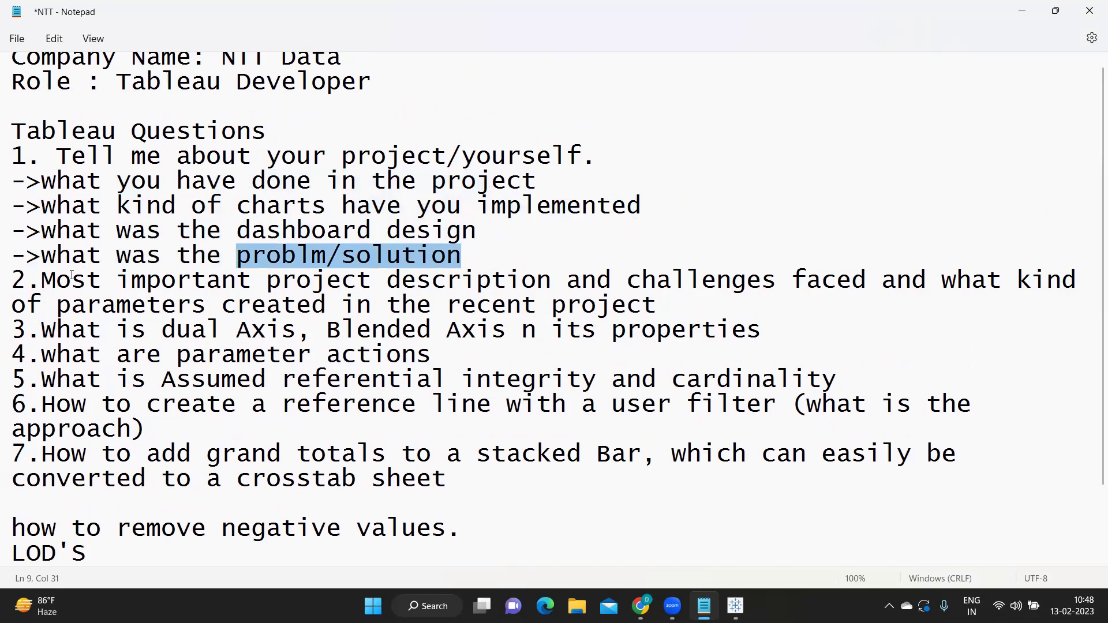
Step: Break question 2 onto a new line before "challenges faced"
drag(56, 280, 809, 321)
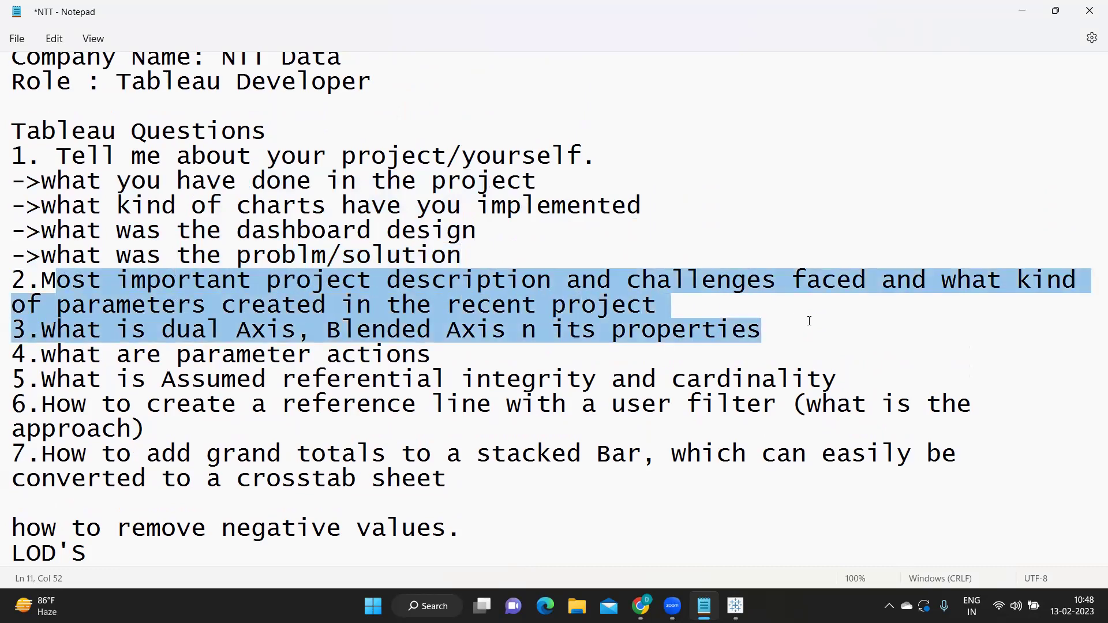
click(554, 283)
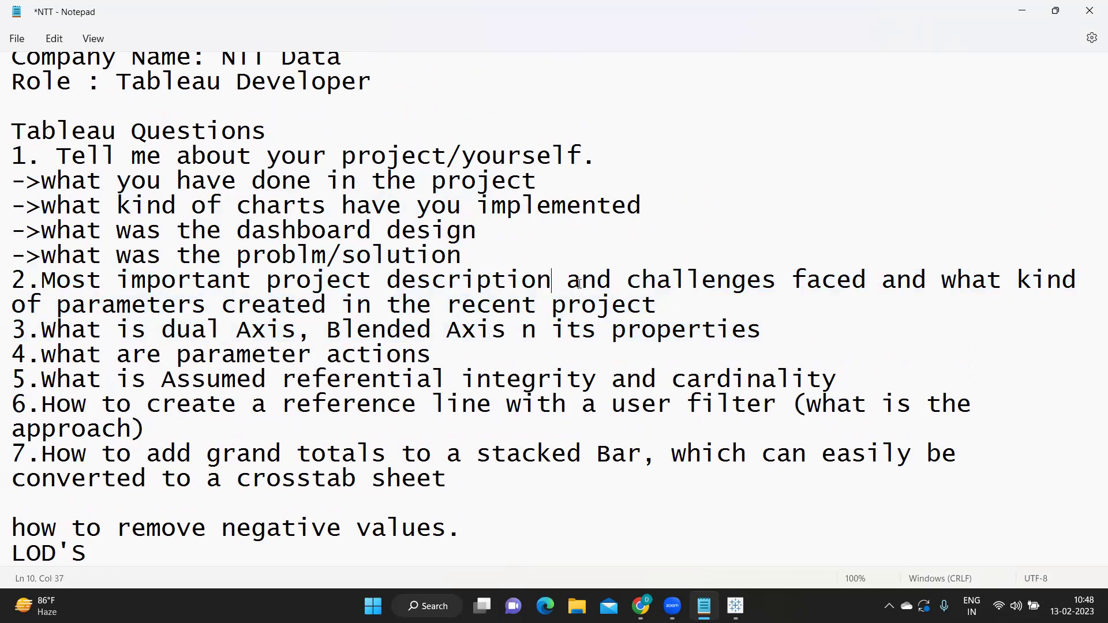
click(630, 280)
key(Return)
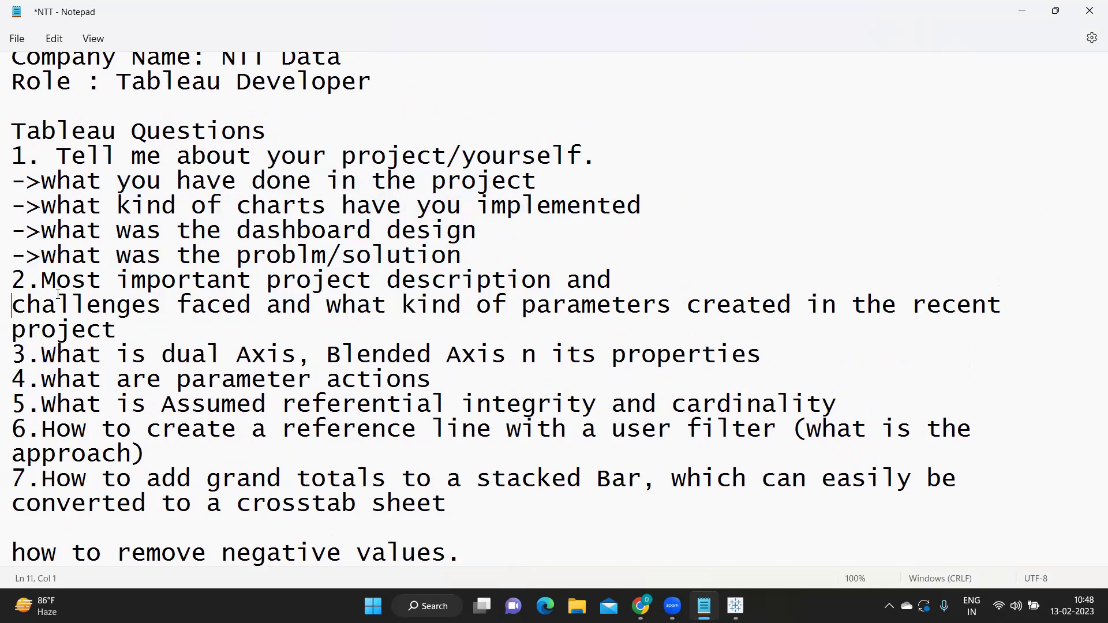
Step: Break question 2 onto another line before "kind of parameters created in the recent project"
drag(12, 281, 172, 326)
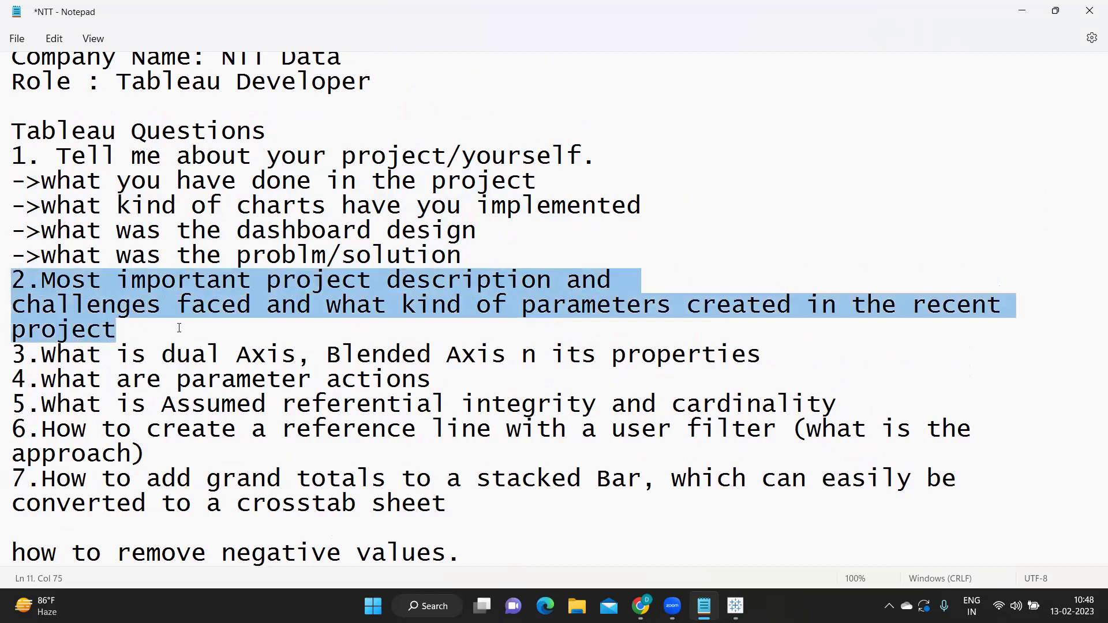
click(401, 304)
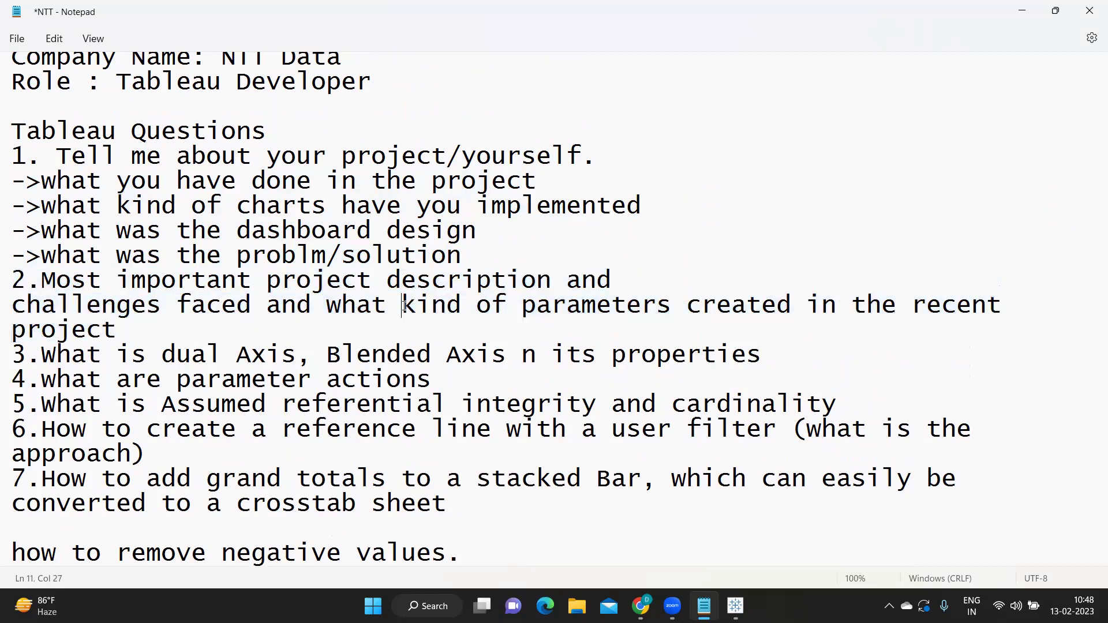
drag(400, 302, 640, 304)
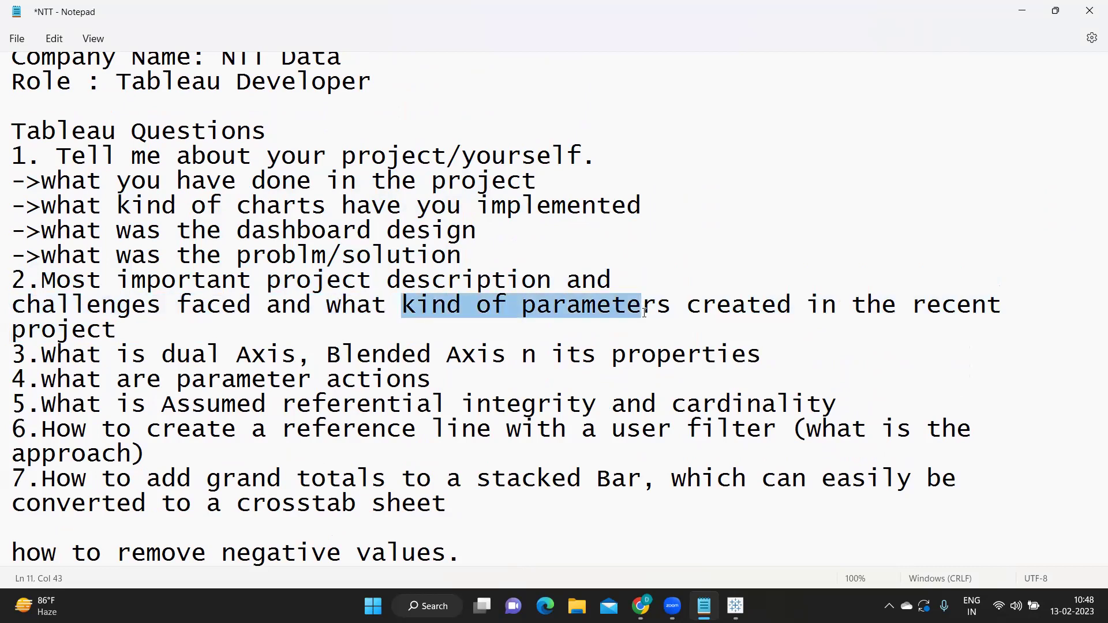
click(408, 307)
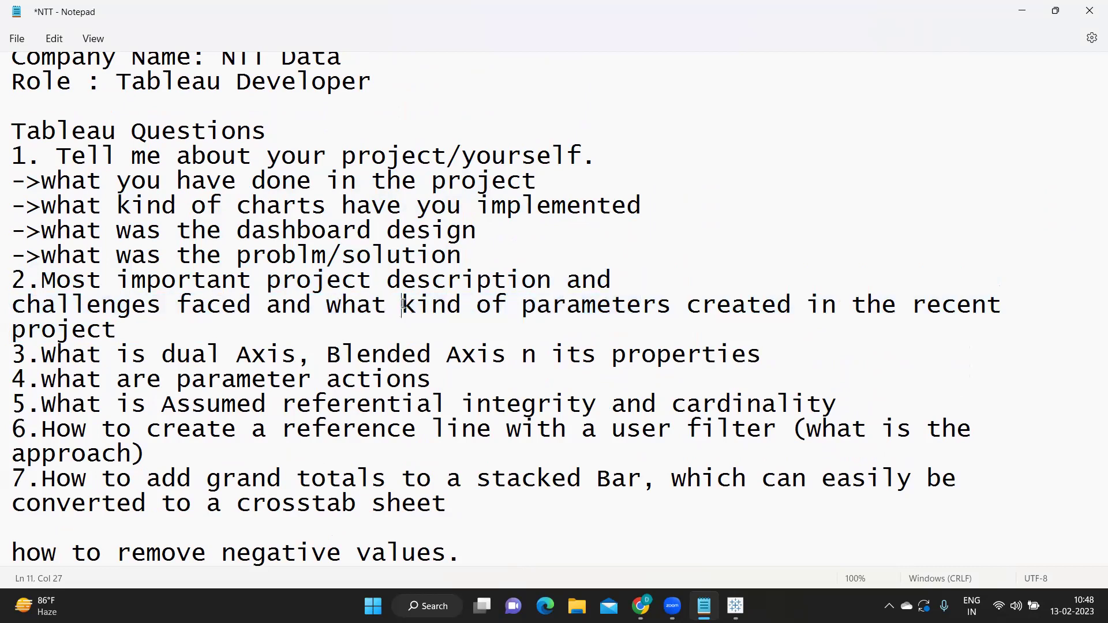
key(Return)
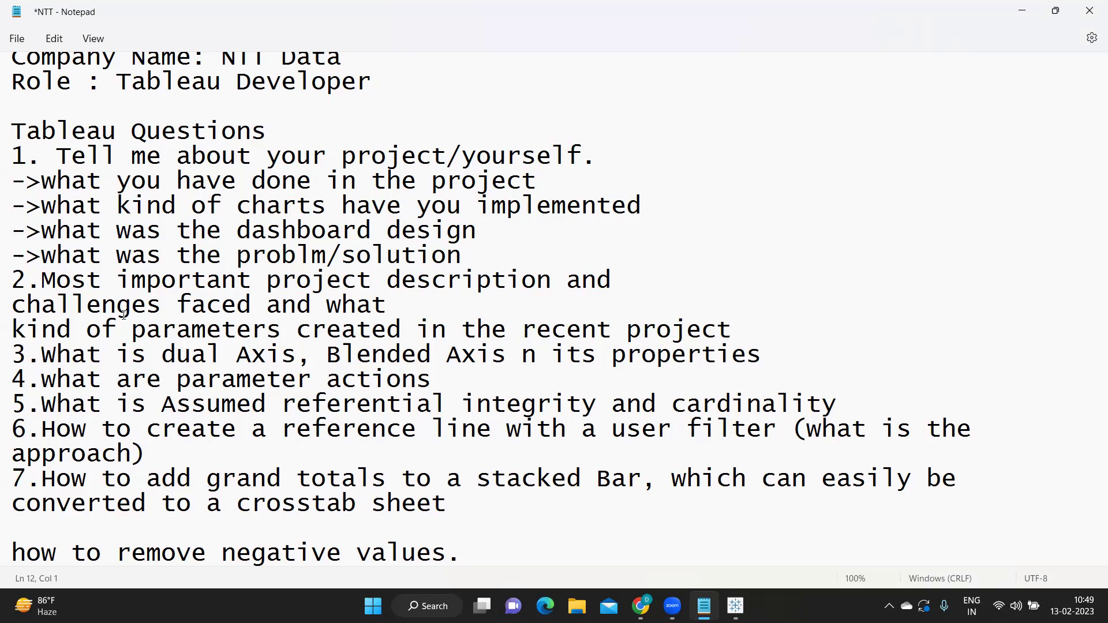
scroll(123, 314, down, 1)
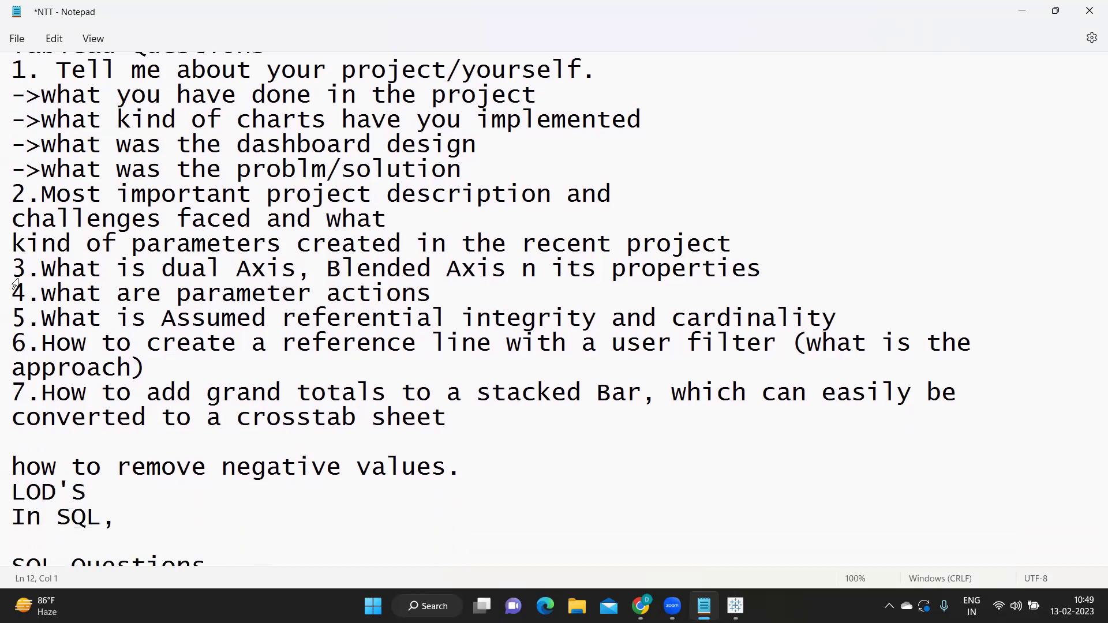
drag(12, 269, 522, 292)
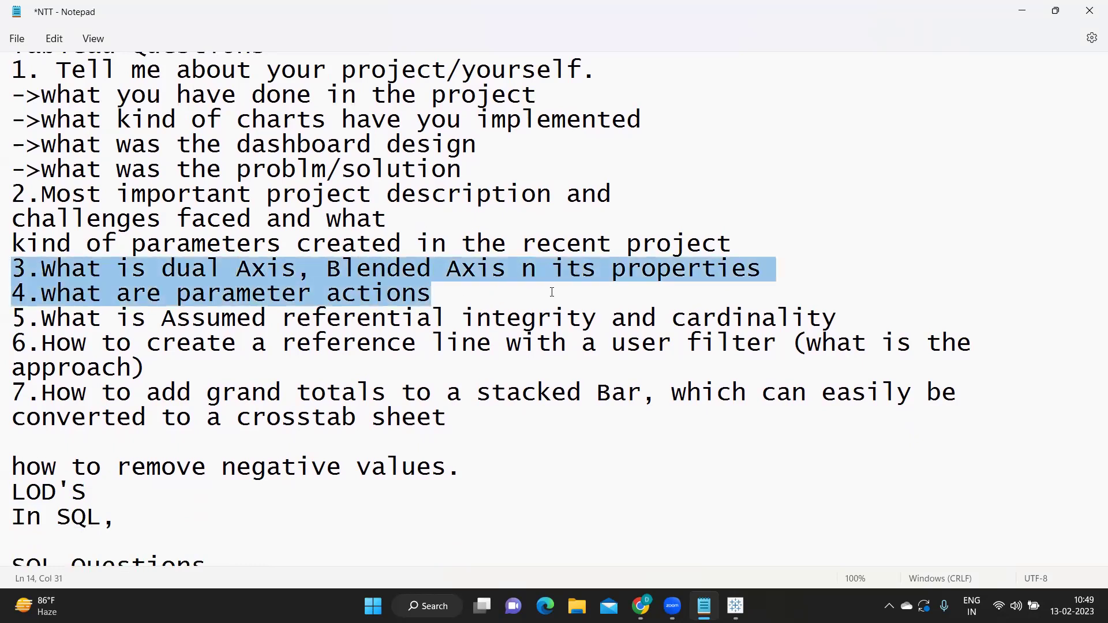
drag(677, 283, 753, 281)
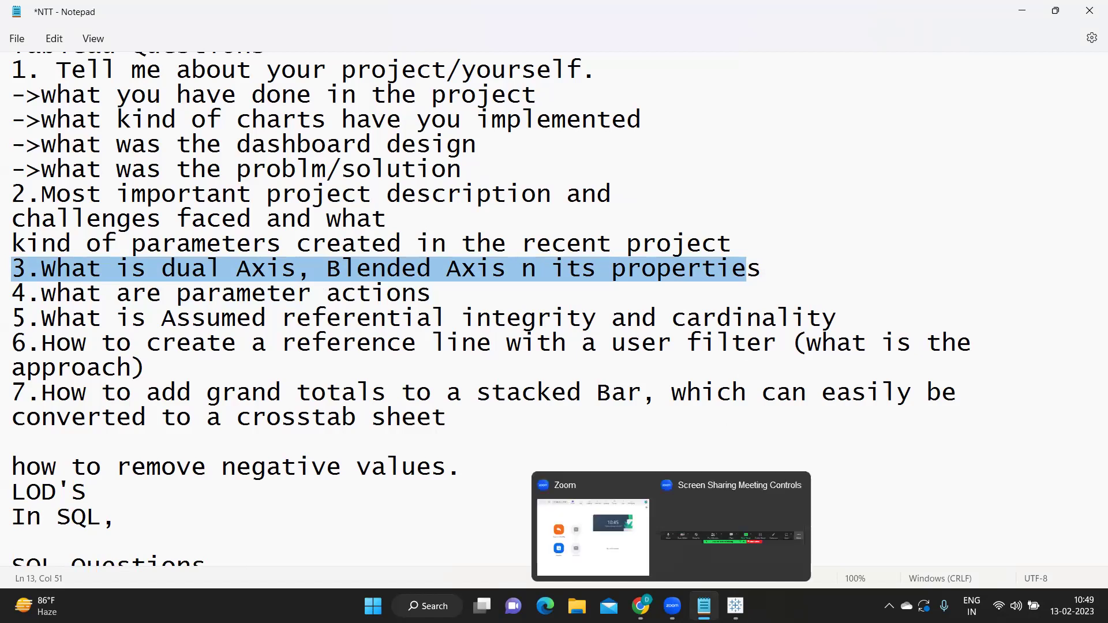
Step: Switch to the Tableau workbook Book1, go to Sheet 2 and expand its collapsed Data pane
click(735, 606)
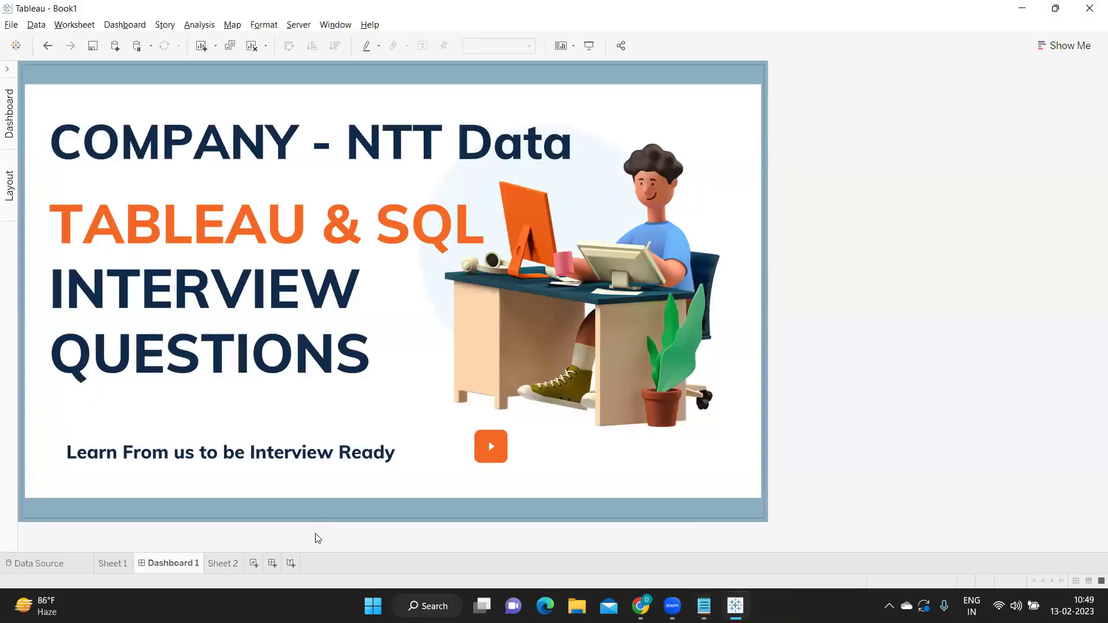
click(224, 563)
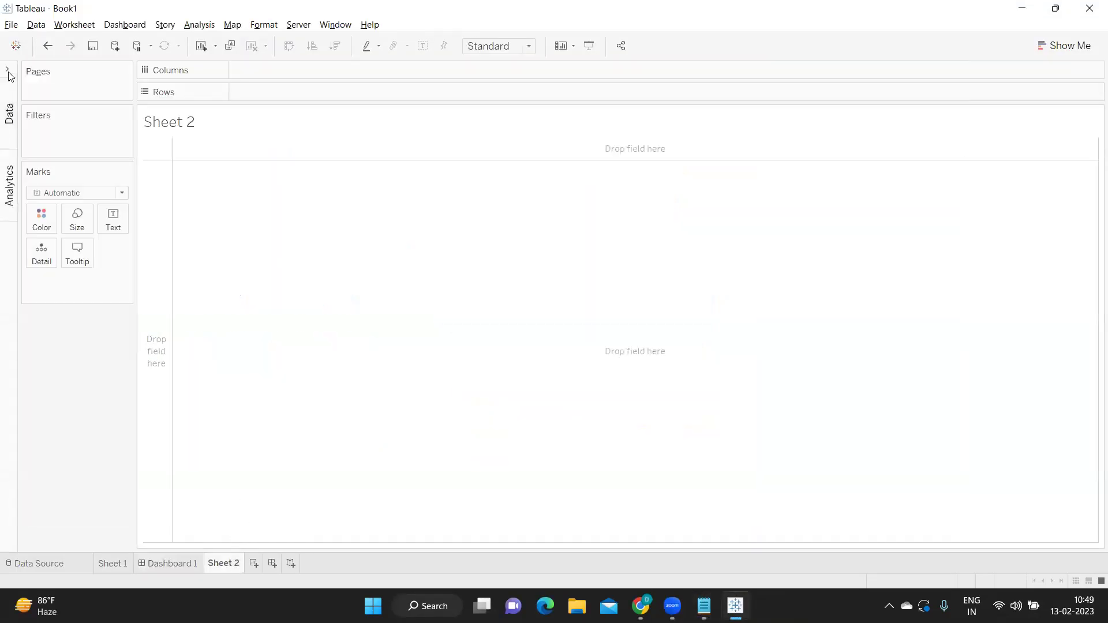
click(7, 105)
Step: Search the data fields for "ca" and place Category on Columns
click(35, 169)
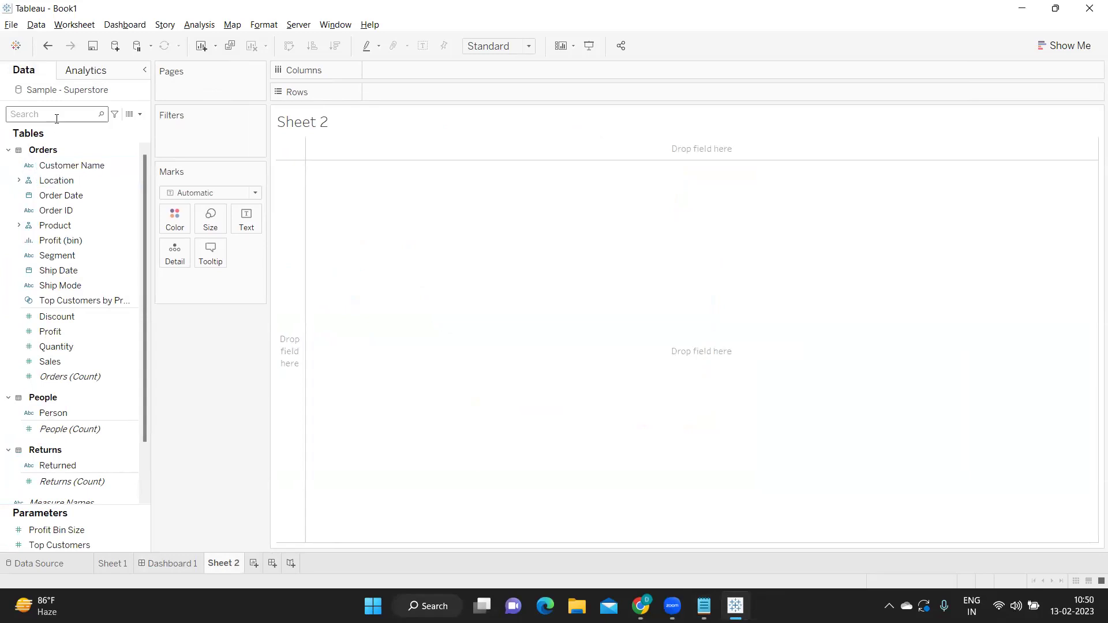
text(ca)
drag(65, 196, 466, 80)
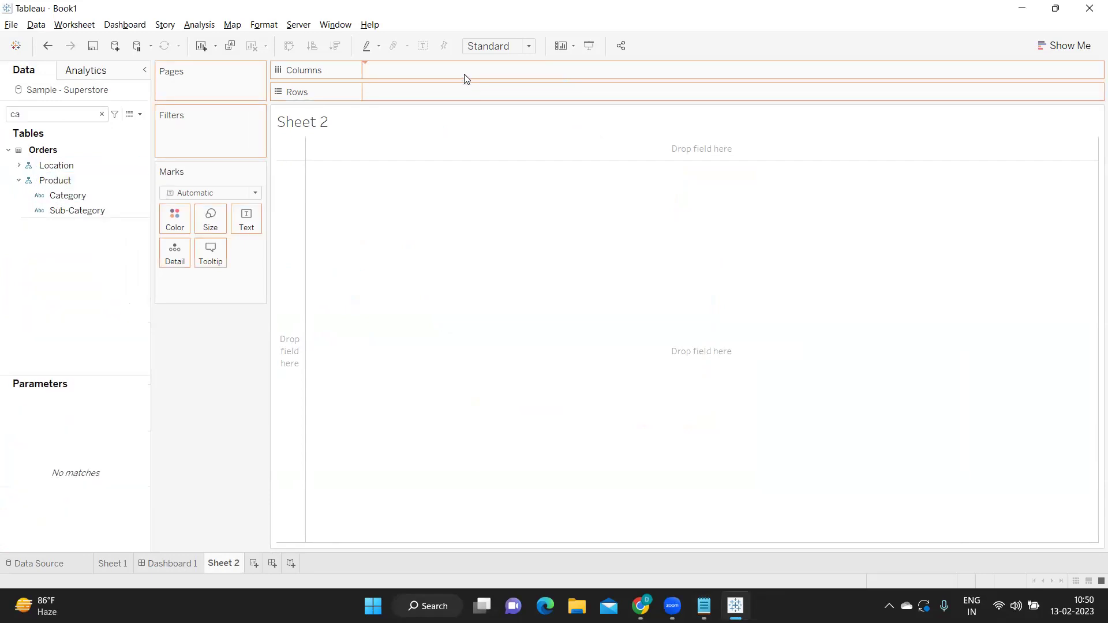
drag(467, 79, 460, 77)
Step: Search the data fields for "sa" and place Sales on Rows to chart sales by category
double_click(46, 112)
text(sa)
drag(45, 176, 369, 86)
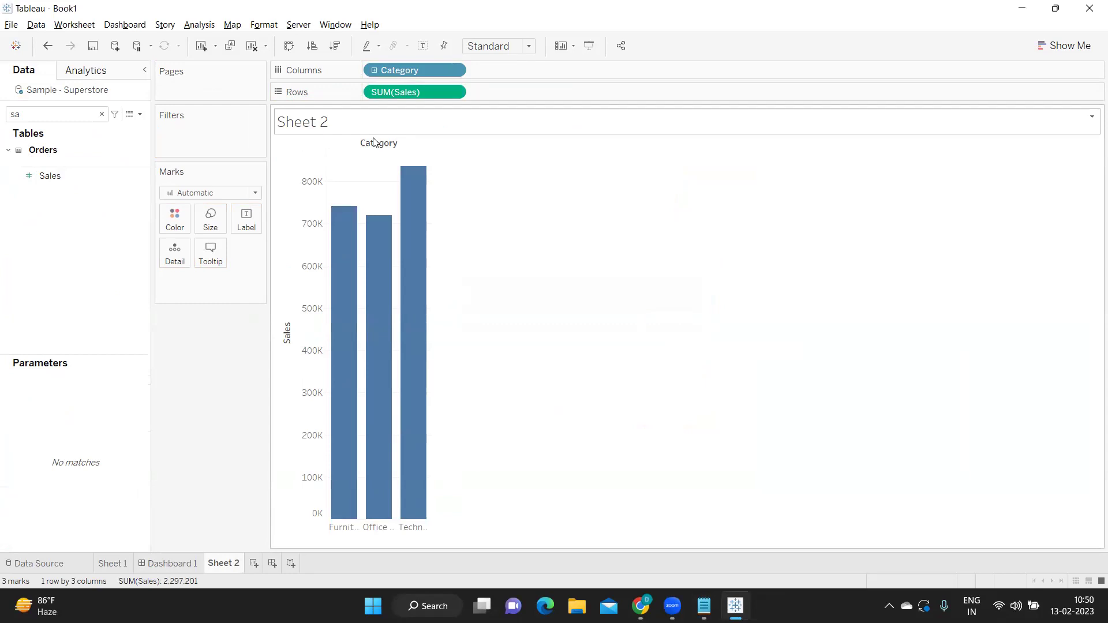
Step: Search the data fields for "pr", try Profit on a secondary axis opposite Sales as a dual axis chart, and undo the placement
double_click(31, 115)
text(pr)
drag(51, 226, 425, 330)
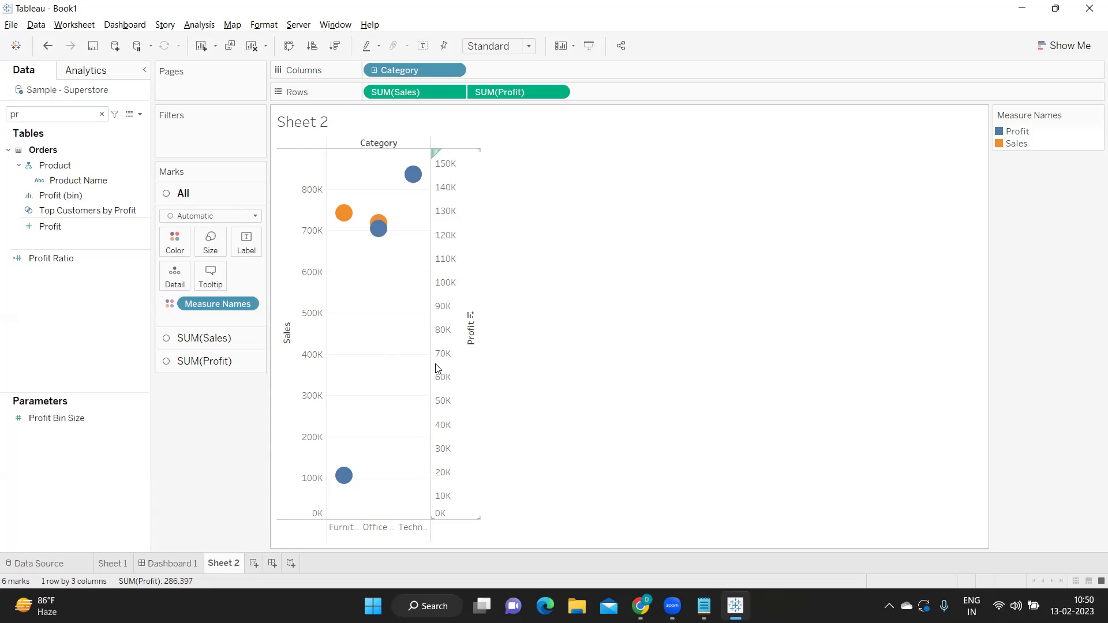
key(ctrl+z)
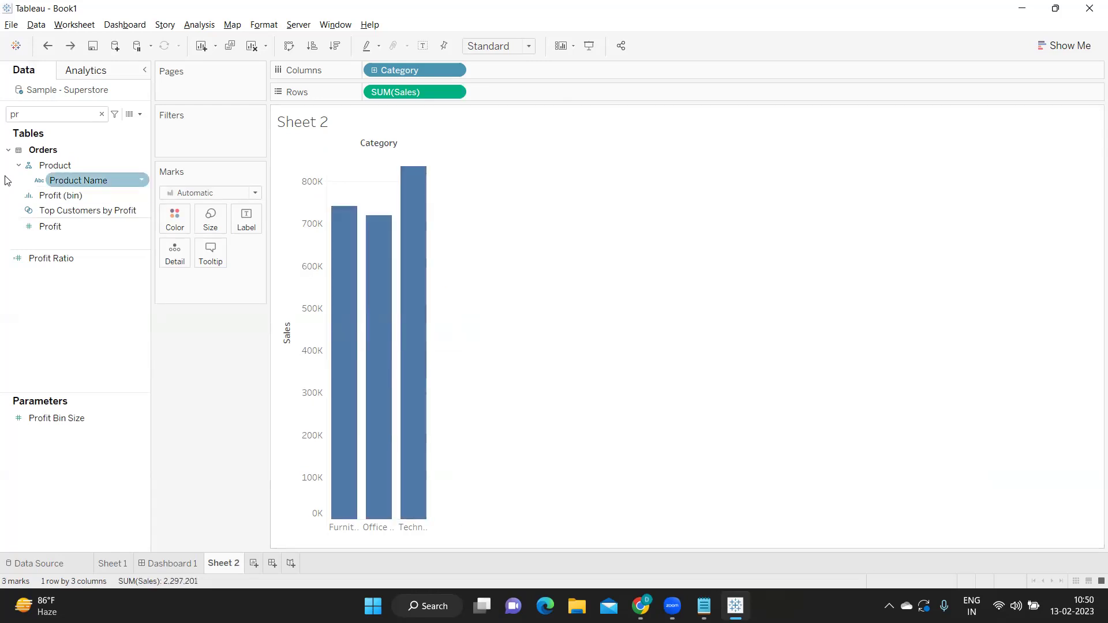
Step: Place Profit on the existing Sales axis to build a blended axis chart, and compare its bars with question 3 in the notes
drag(50, 227, 308, 361)
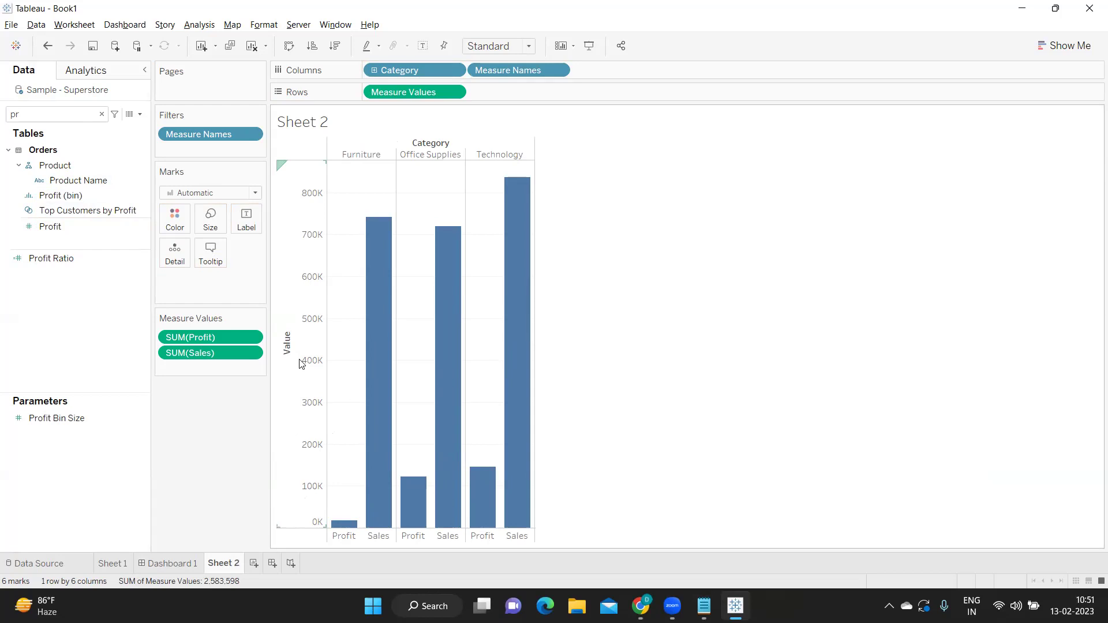
mouse_move(373, 370)
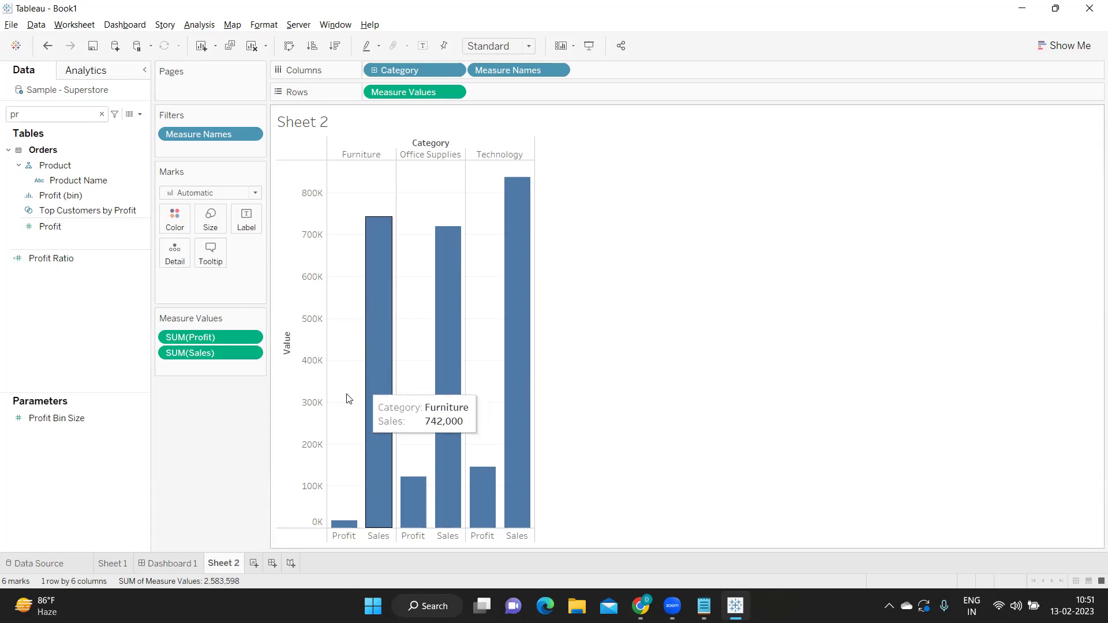
key(alt+Tab)
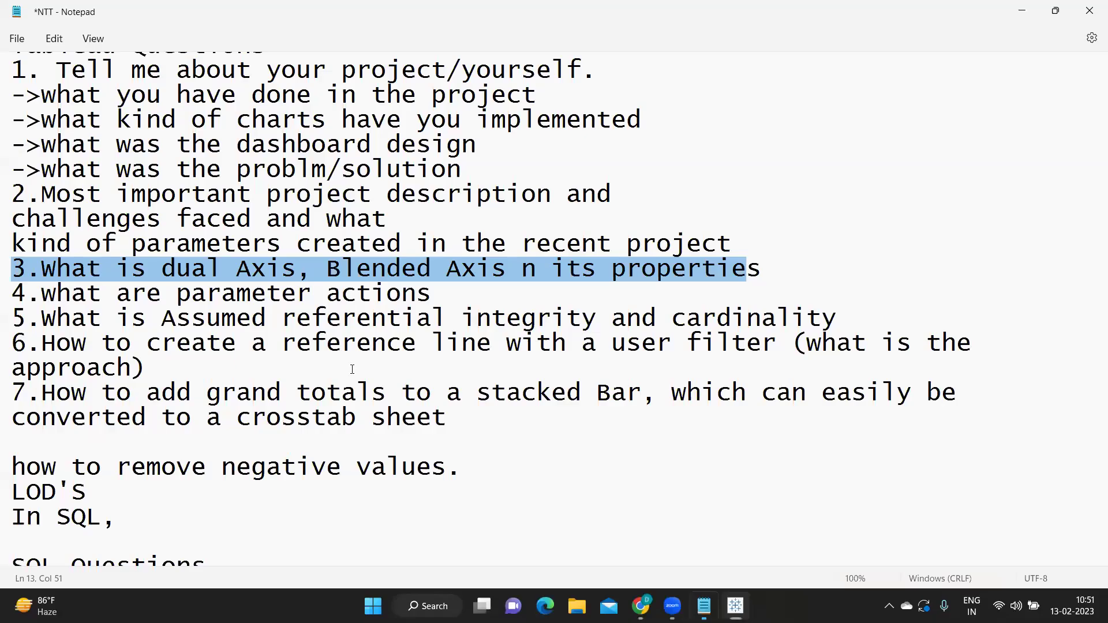
key(alt+Tab)
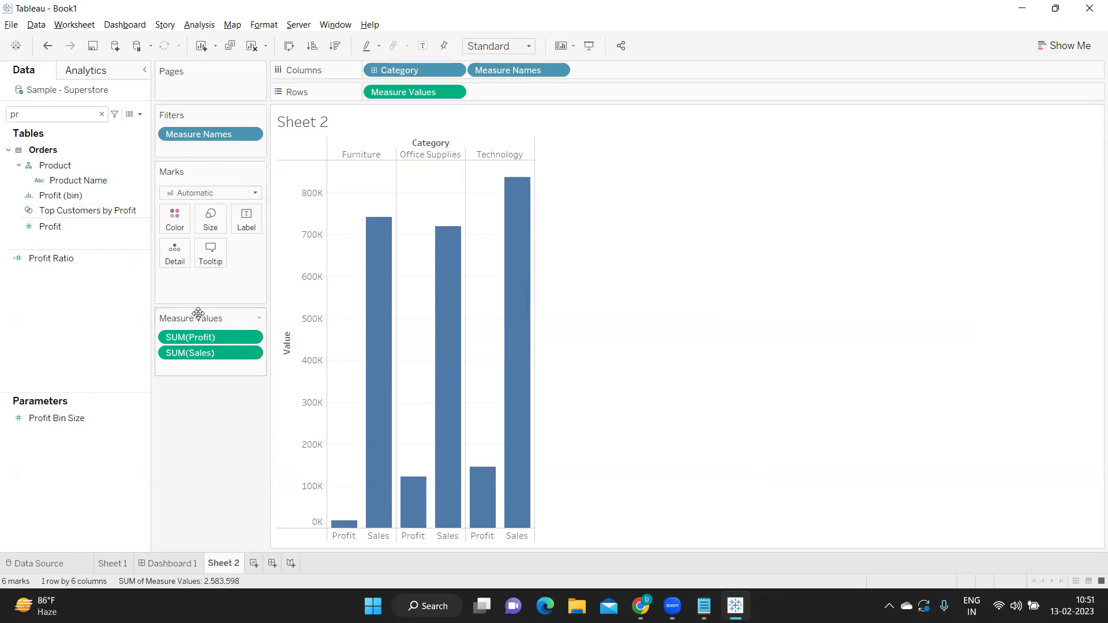
mouse_move(373, 258)
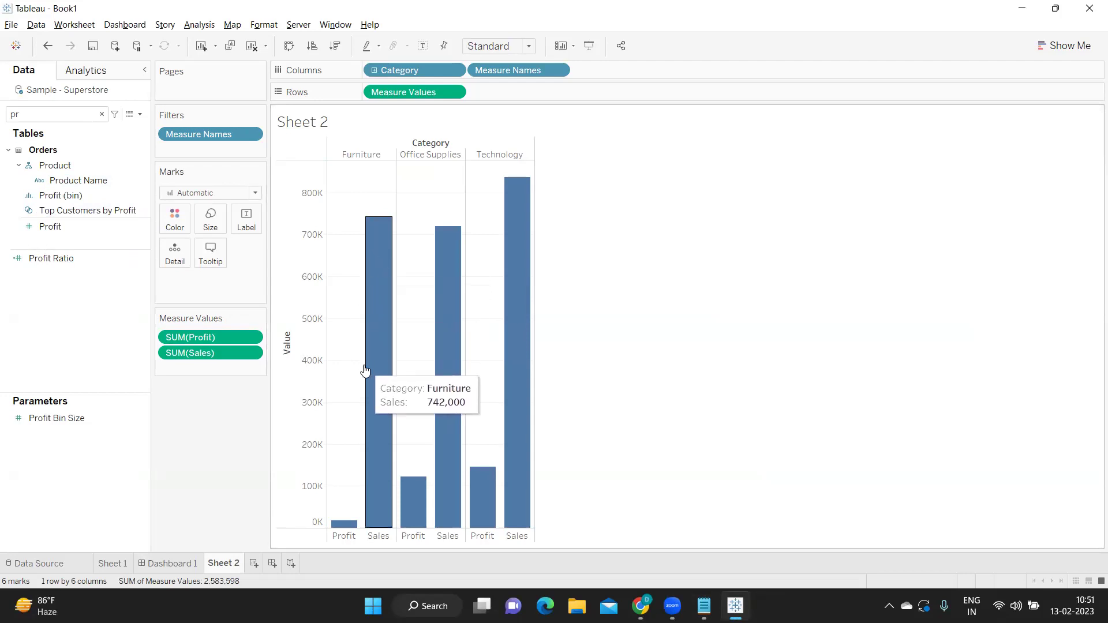
mouse_move(441, 312)
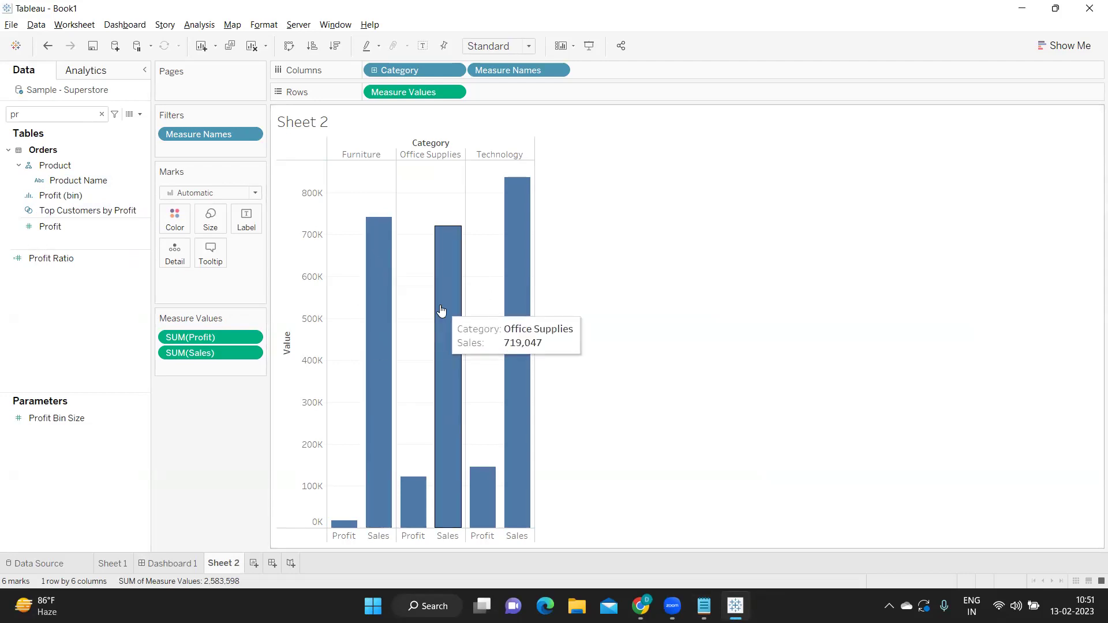
Step: Switch to the NTT notes in Notepad and highlight question 3, followed by question 4 about parameter actions
key(alt+Tab)
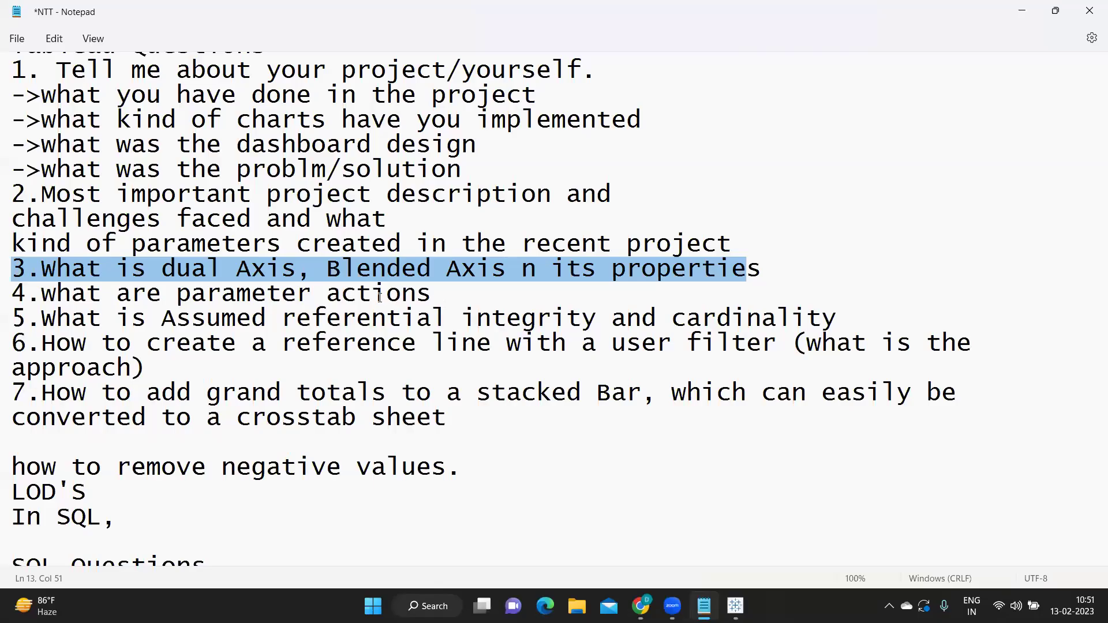
click(293, 272)
drag(13, 268, 760, 270)
drag(14, 296, 434, 296)
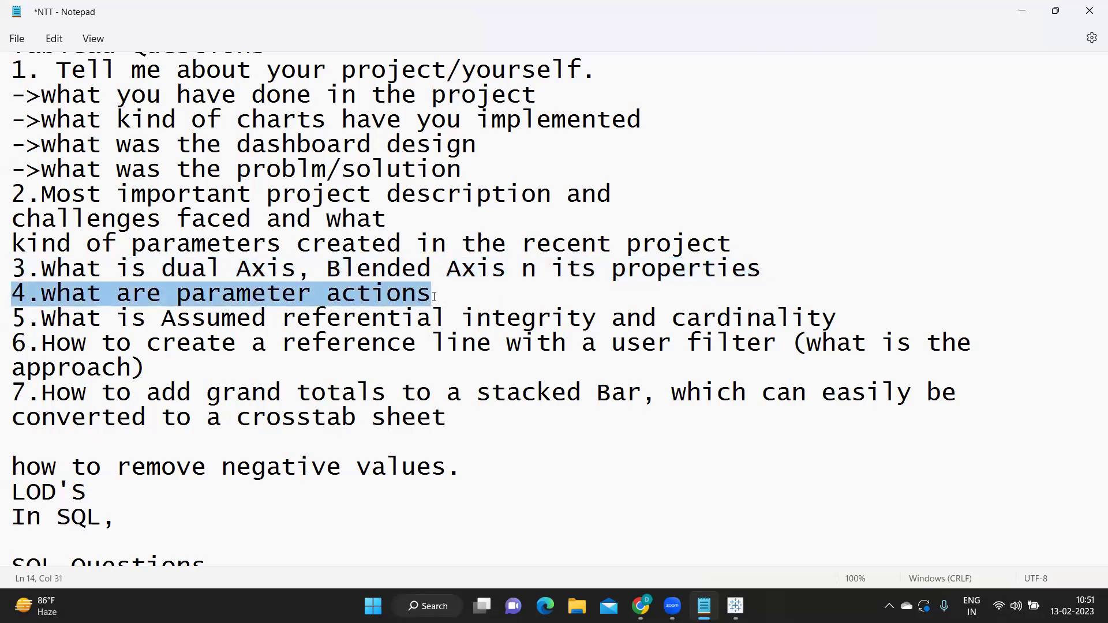
double_click(206, 292)
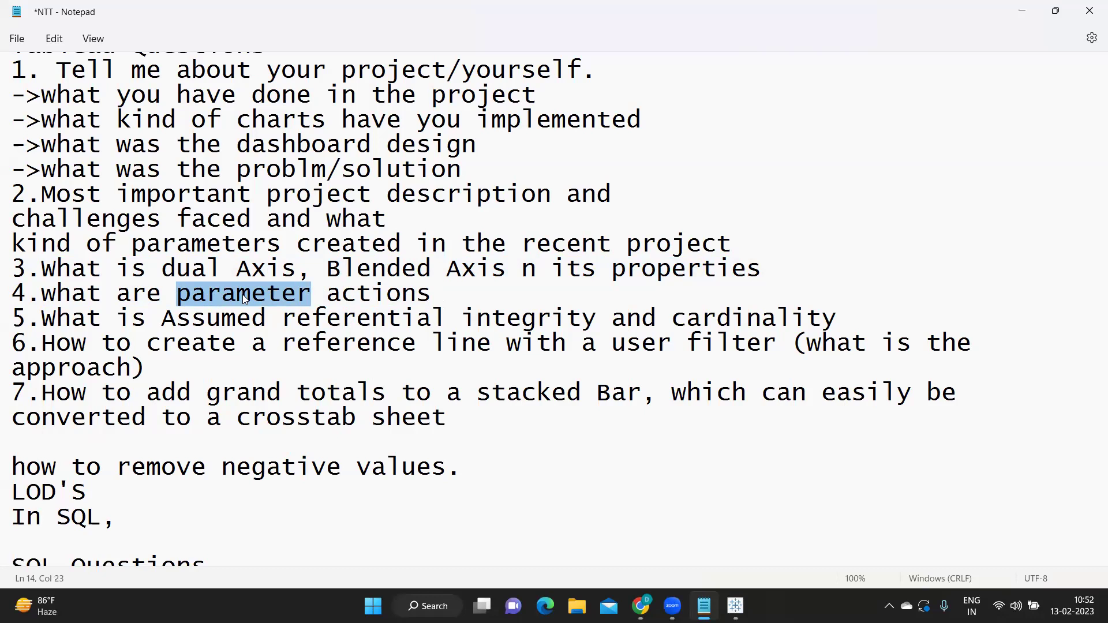
click(439, 294)
drag(488, 290, 5, 290)
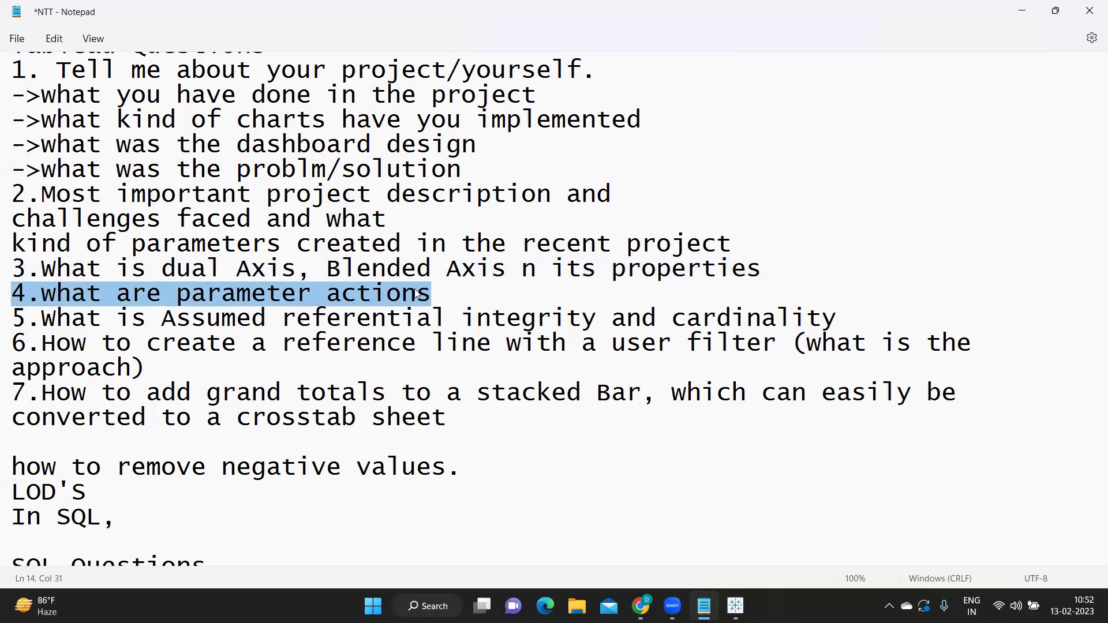
Step: Review the "kind of parameters created in the recent project" line of question 2 together with question 4 by highlighting them
scroll(415, 288, up, 2)
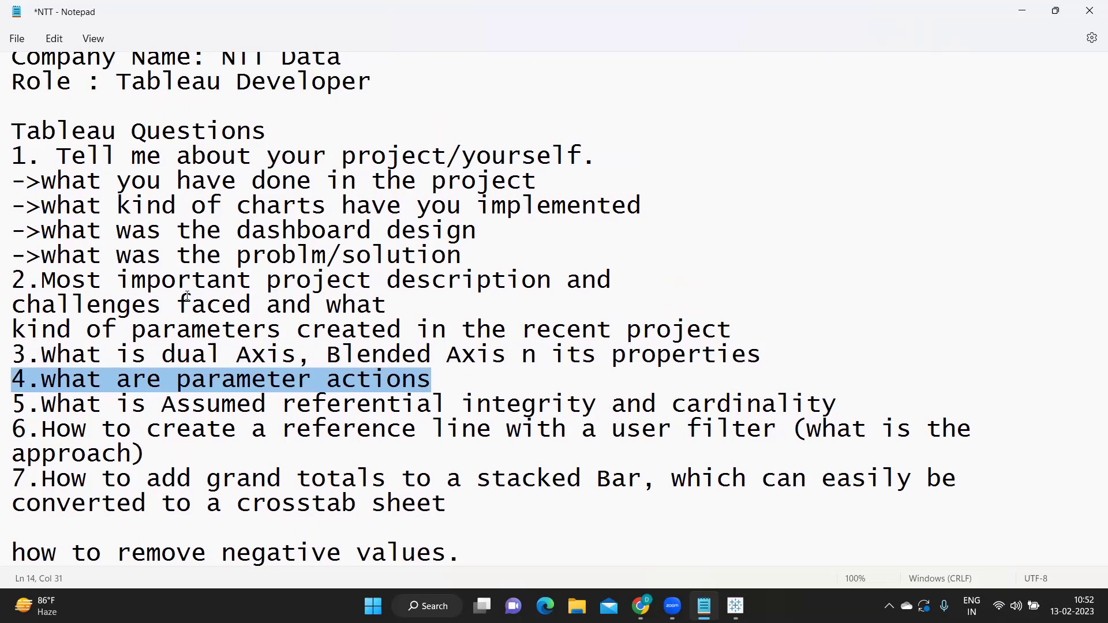
drag(56, 329, 736, 340)
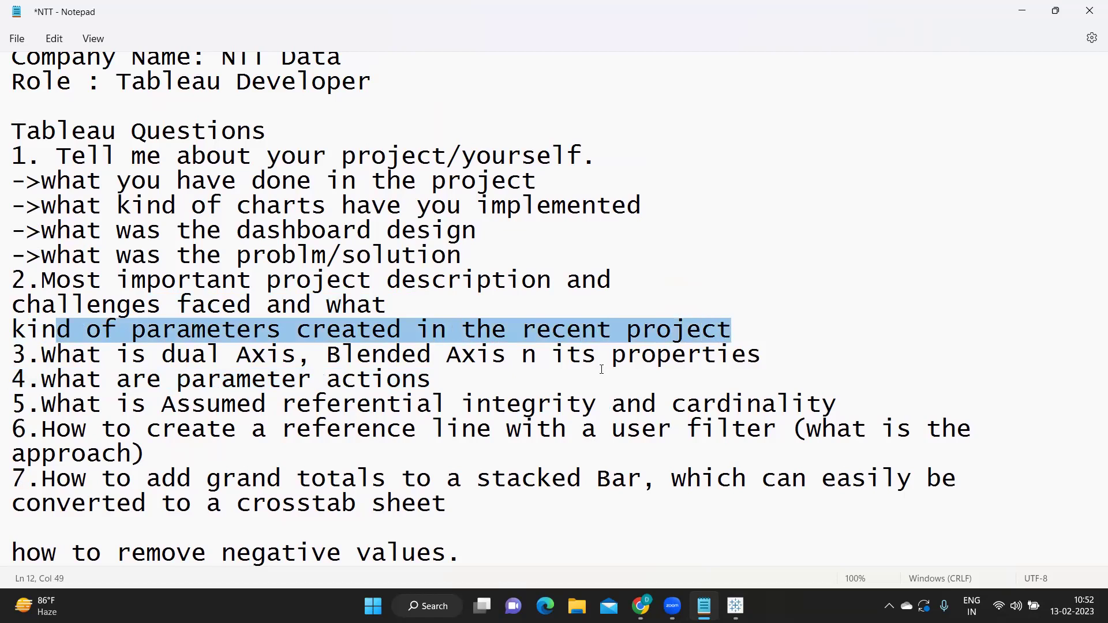
scroll(553, 385, down, 1)
drag(453, 295, 6, 290)
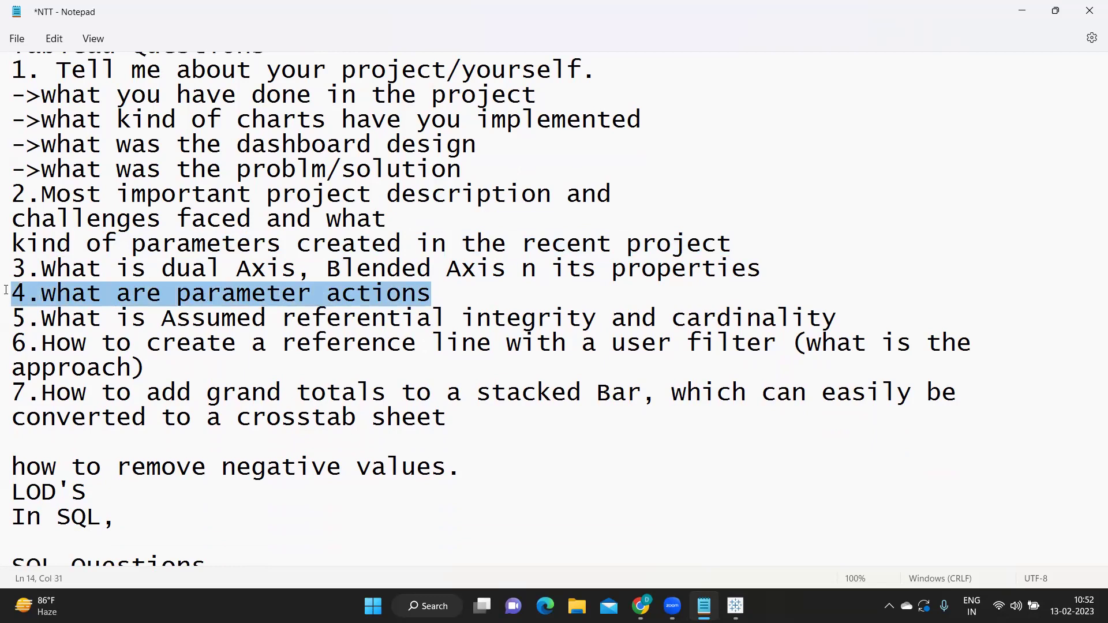
click(207, 295)
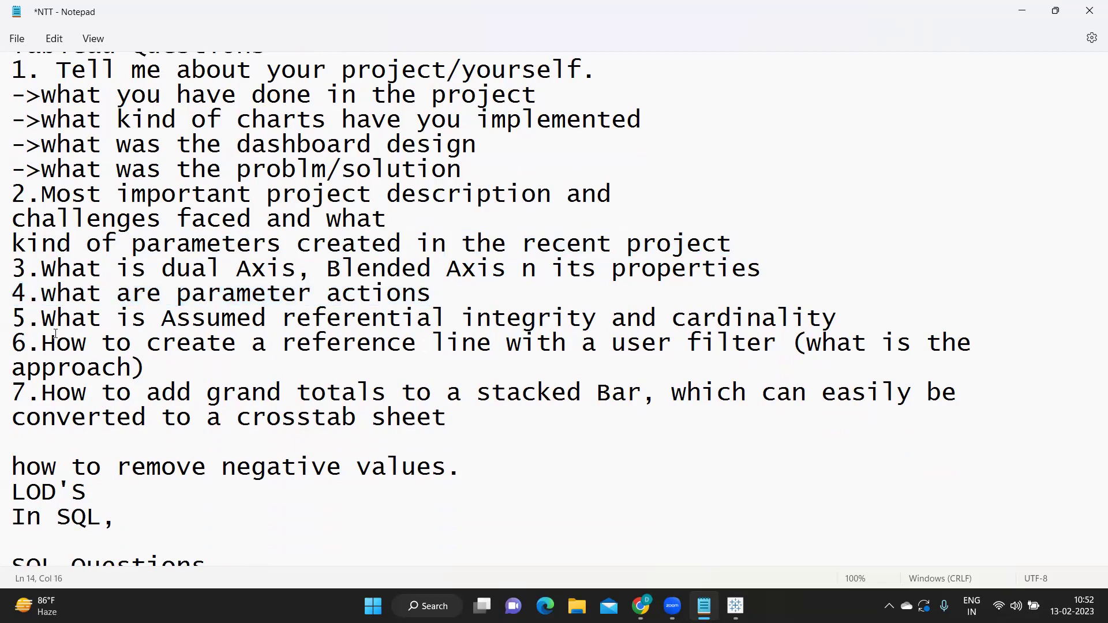
Step: Insert a blank line below question 5 and highlight its terms "referential integrity" and "cardinality"
drag(15, 316, 874, 326)
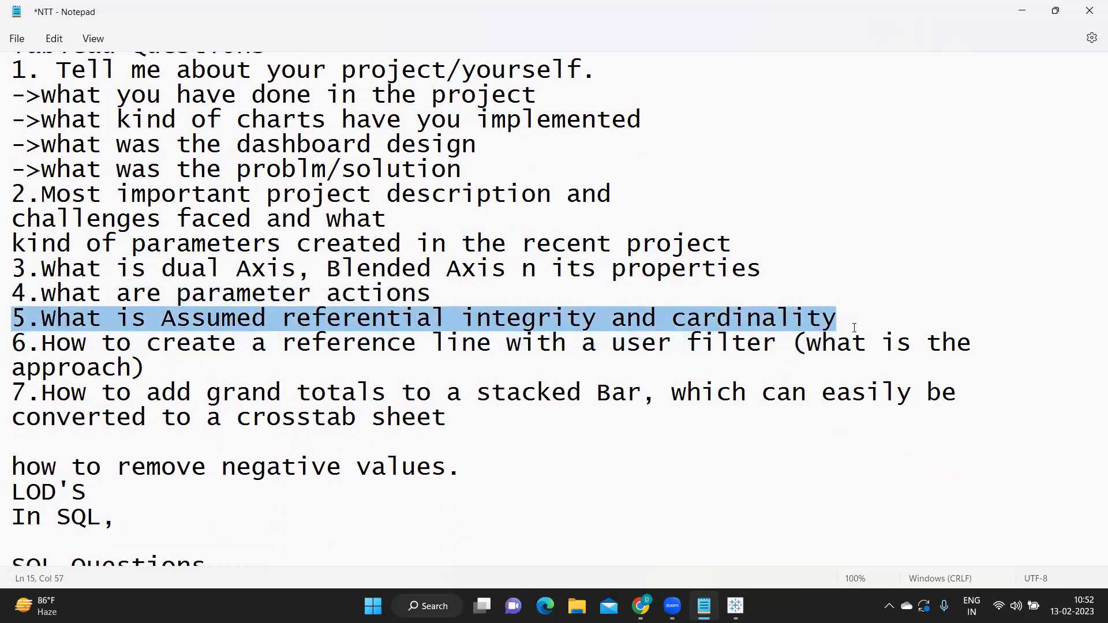
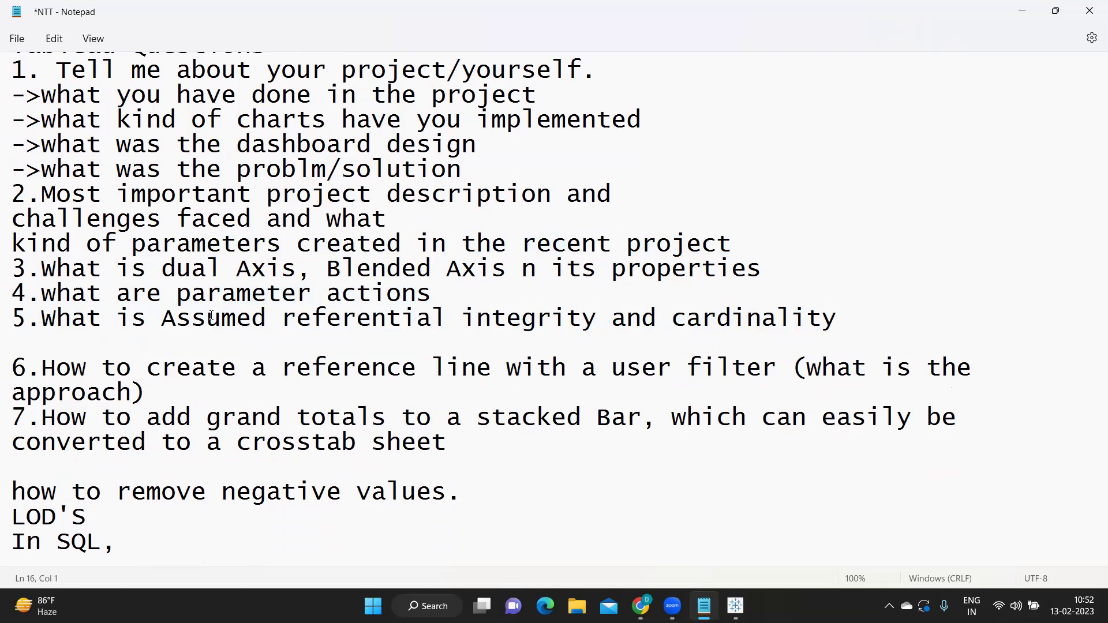
double_click(380, 321)
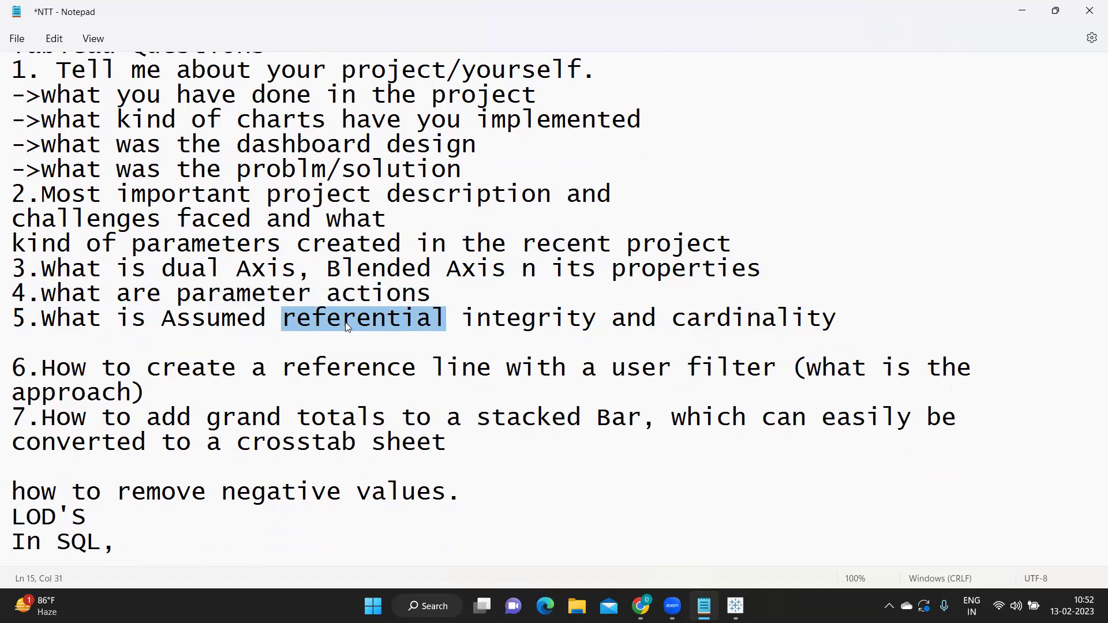
click(282, 337)
drag(282, 321, 591, 321)
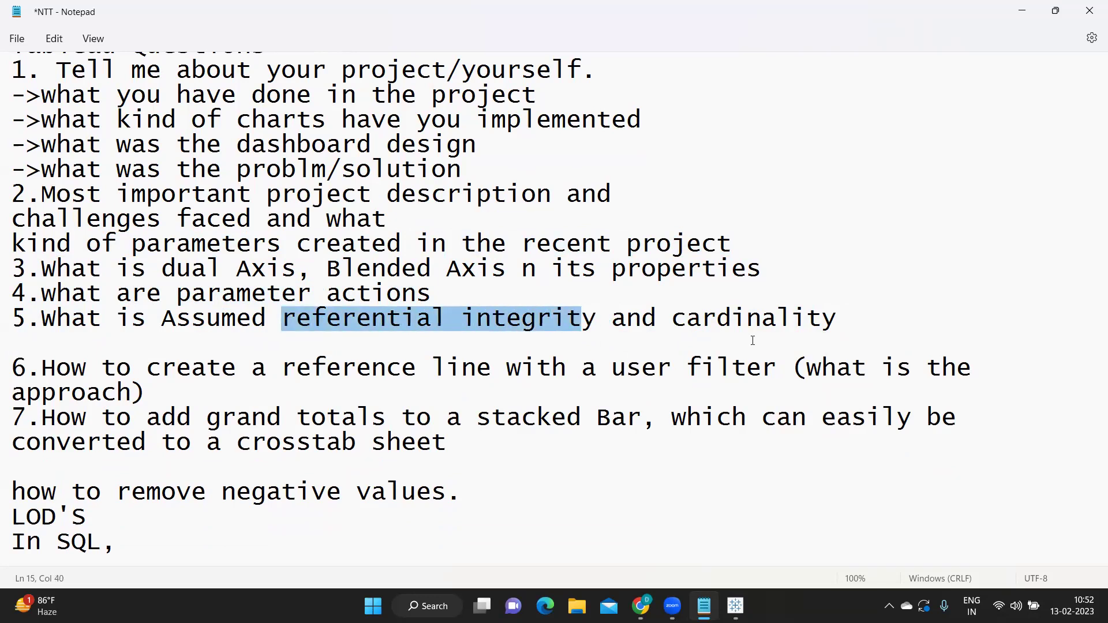
double_click(761, 320)
Step: List the cardinality types 1-1, 1-M and M-1 on separate lines under question 5
click(449, 337)
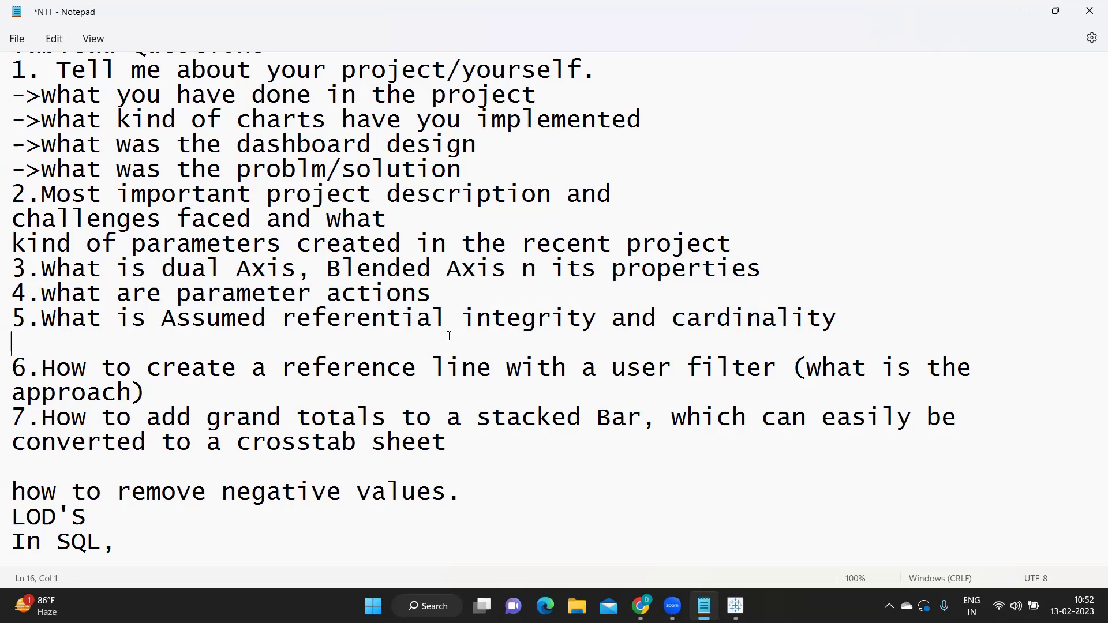
text(1-1)
key(Return)
text(1-M)
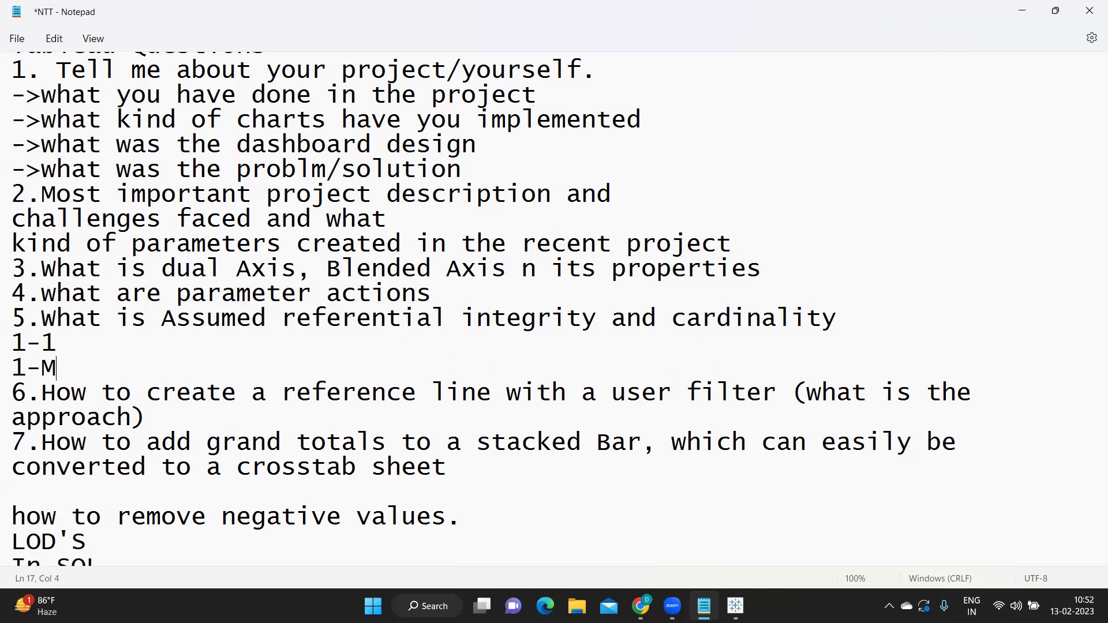
key(Return)
text(M)
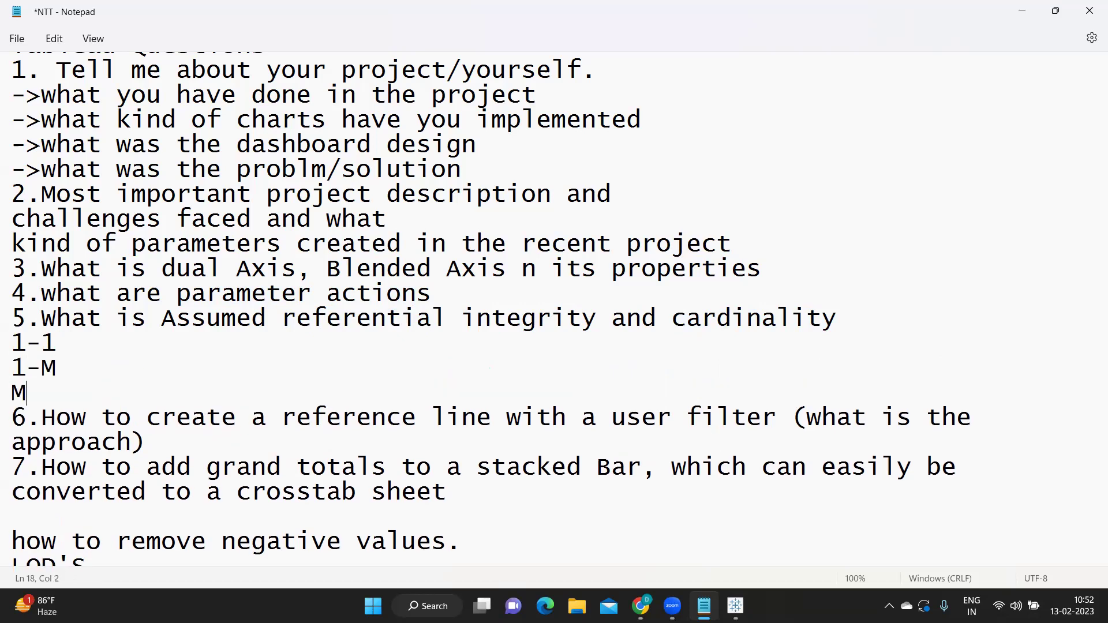
text(-1)
key(Return)
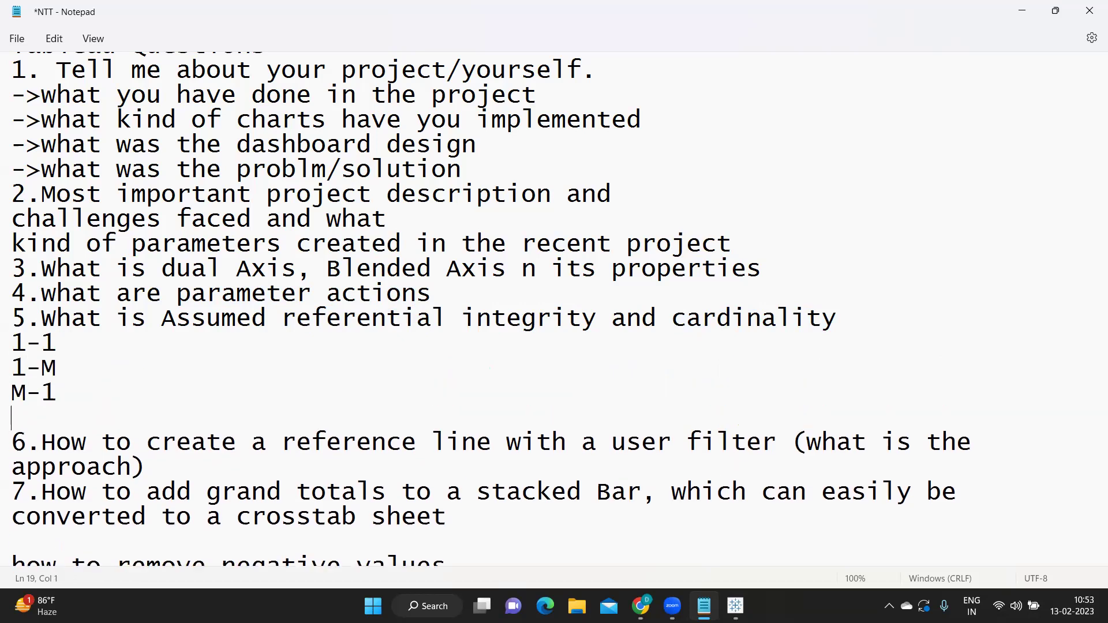
Step: Extend the cardinality list below M-1 with two 1-1 lines and a partial "1-" line
text(1-1)
key(Return)
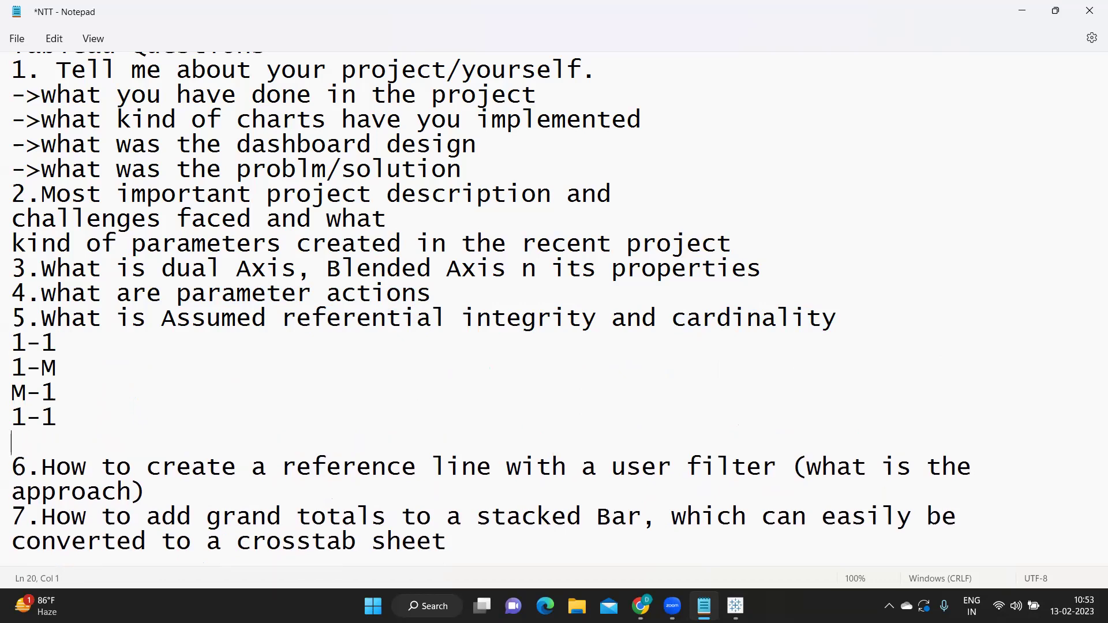
text(1-1)
key(BackSpace)
text(1)
key(Return)
text(1)
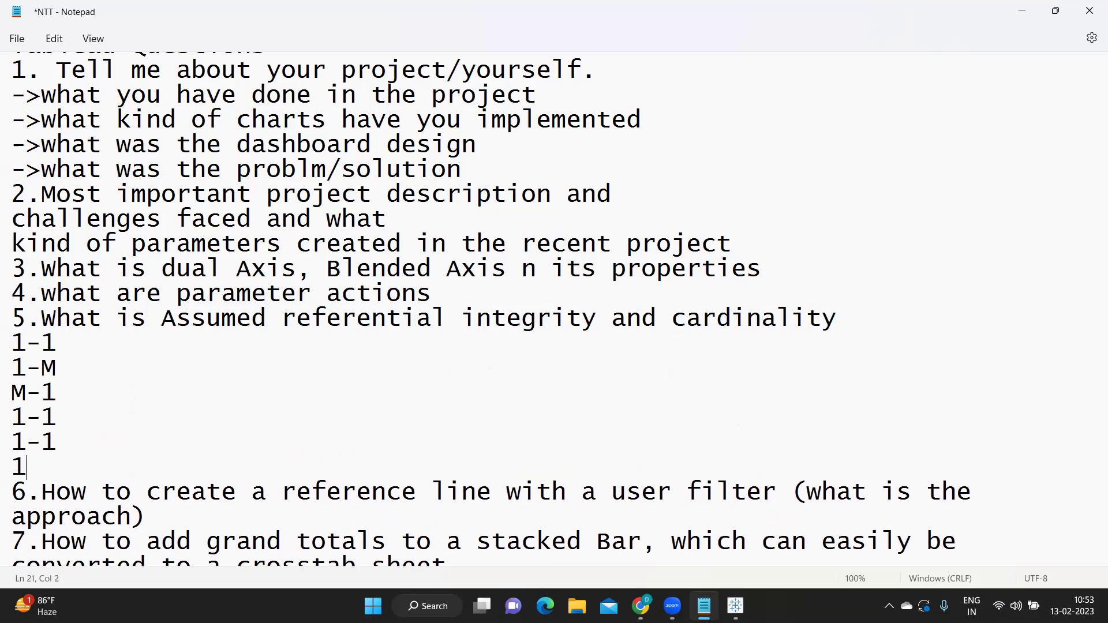
text(-)
Step: Highlight "cardinality" in question 5 and add the lines 1-1 and M-1 at the end of the list
double_click(767, 322)
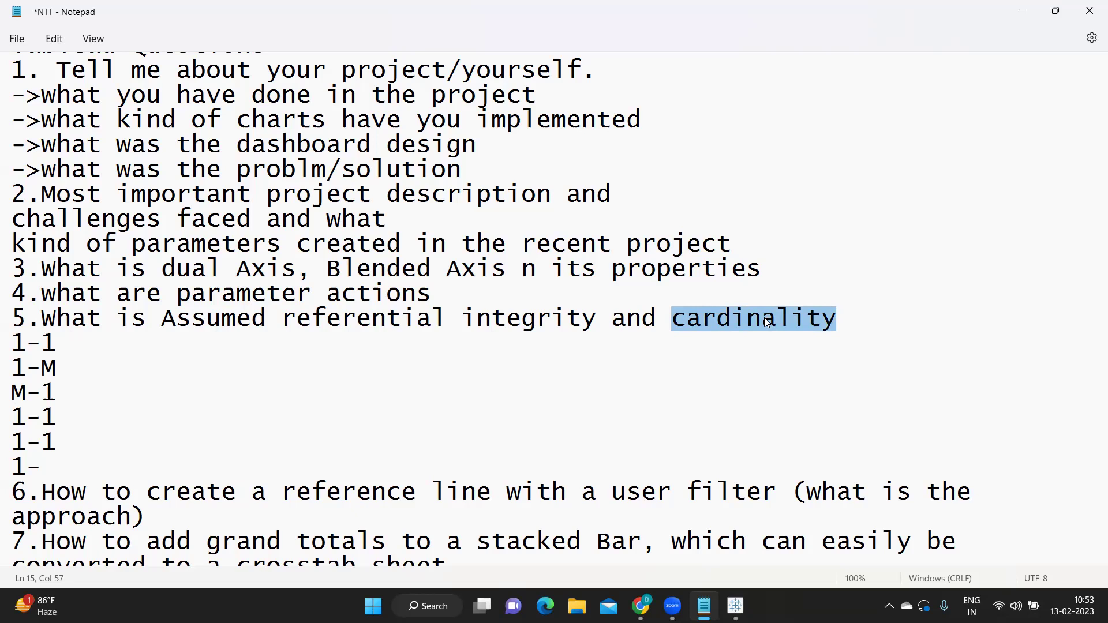
click(56, 470)
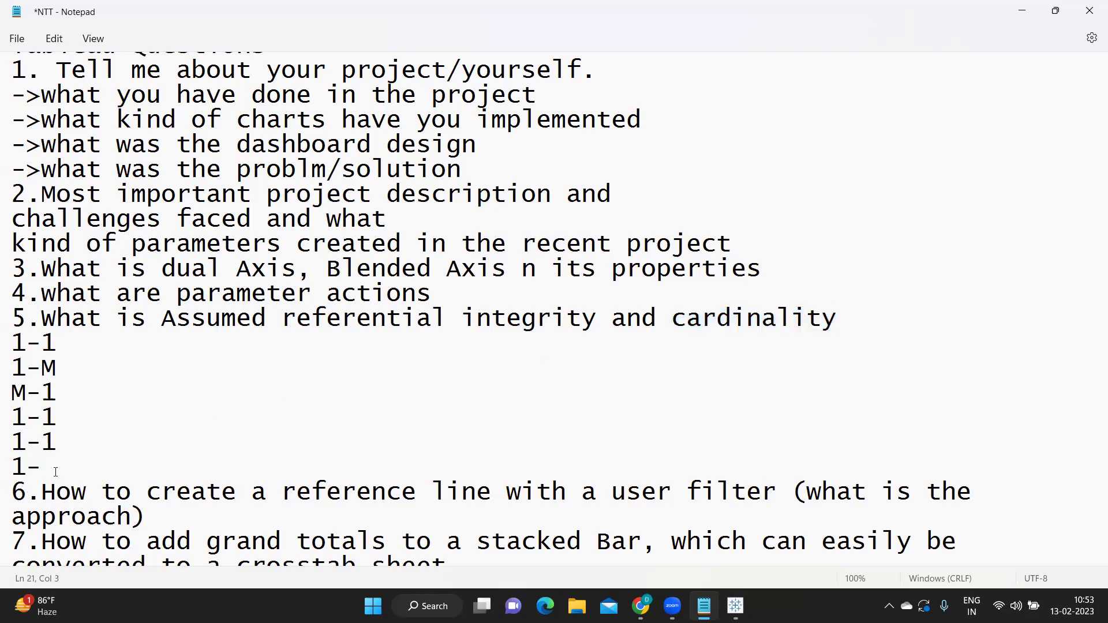
key(Return)
text(1-1)
key(Return)
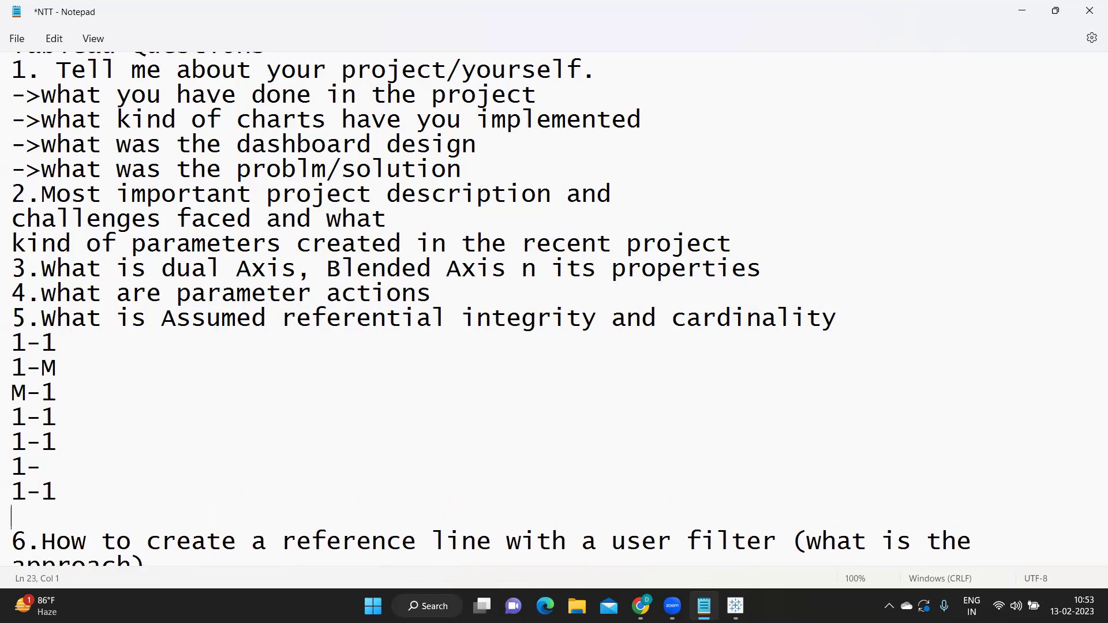
text(M-!)
key(BackSpace)
text(1)
Step: Highlight "How to create a reference line with a user filter" in question 6 of the notes
scroll(60, 470, down, 1)
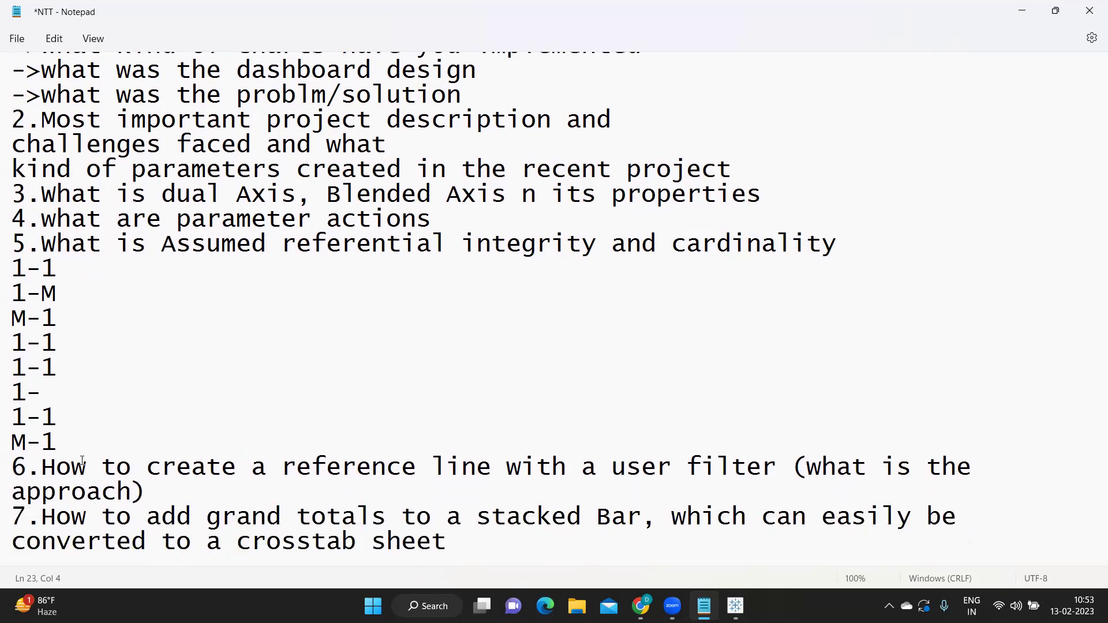
scroll(145, 439, down, 1)
scroll(170, 419, down, 1)
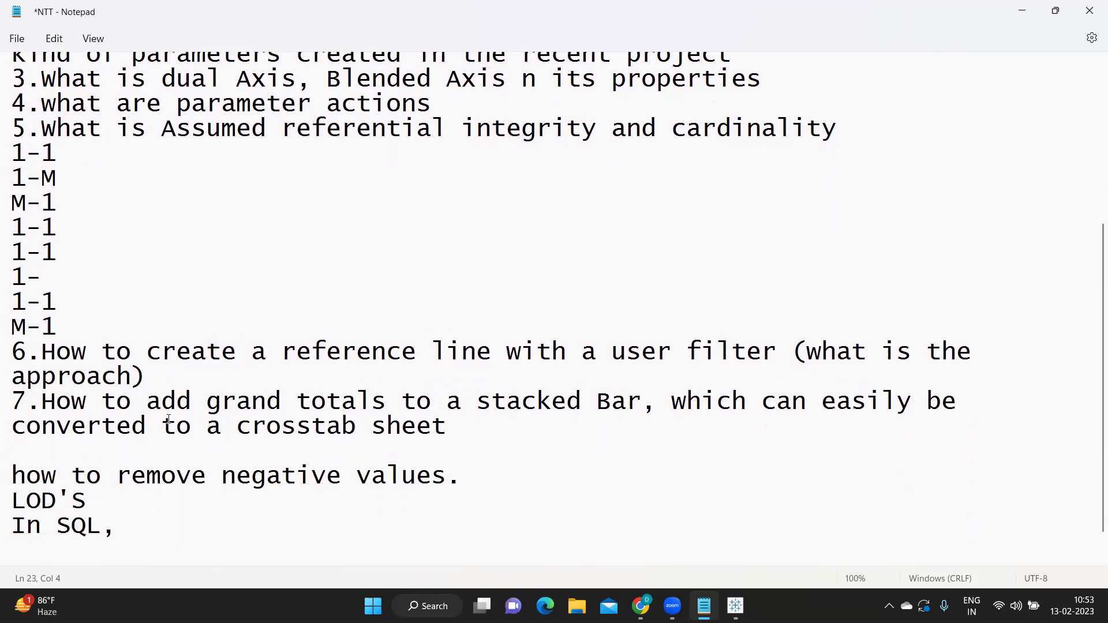
drag(41, 318, 775, 318)
Step: Switch to the Tableau workbook Book1, remove SUM(Profit) from Measure Values on Sheet 2, and clear the data field search
mouse_move(736, 606)
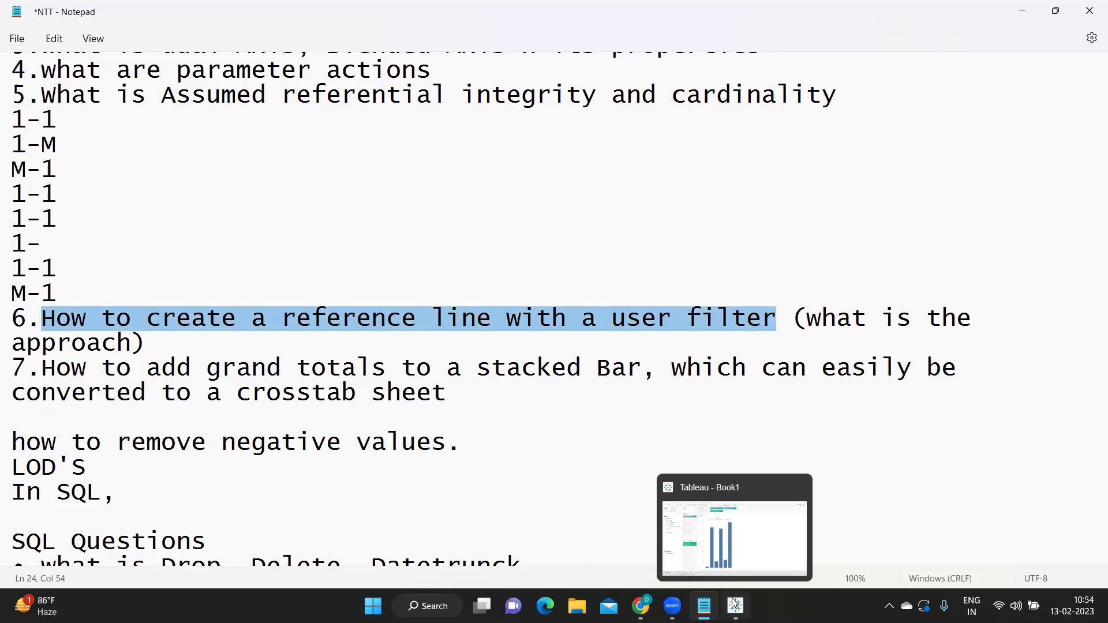
click(702, 512)
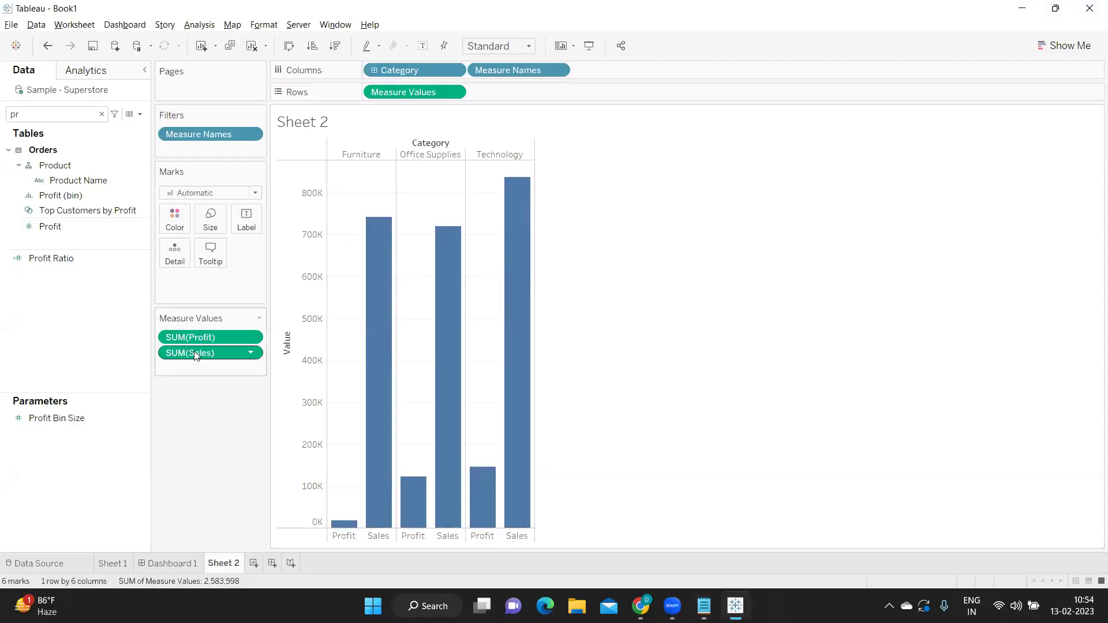
drag(193, 338, 219, 426)
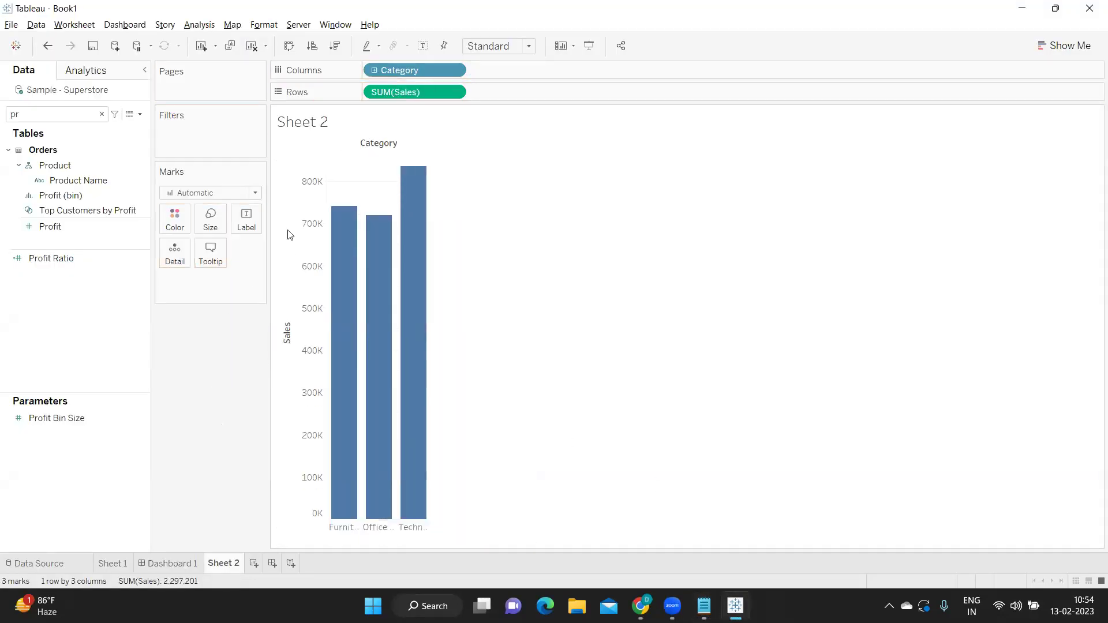
click(102, 114)
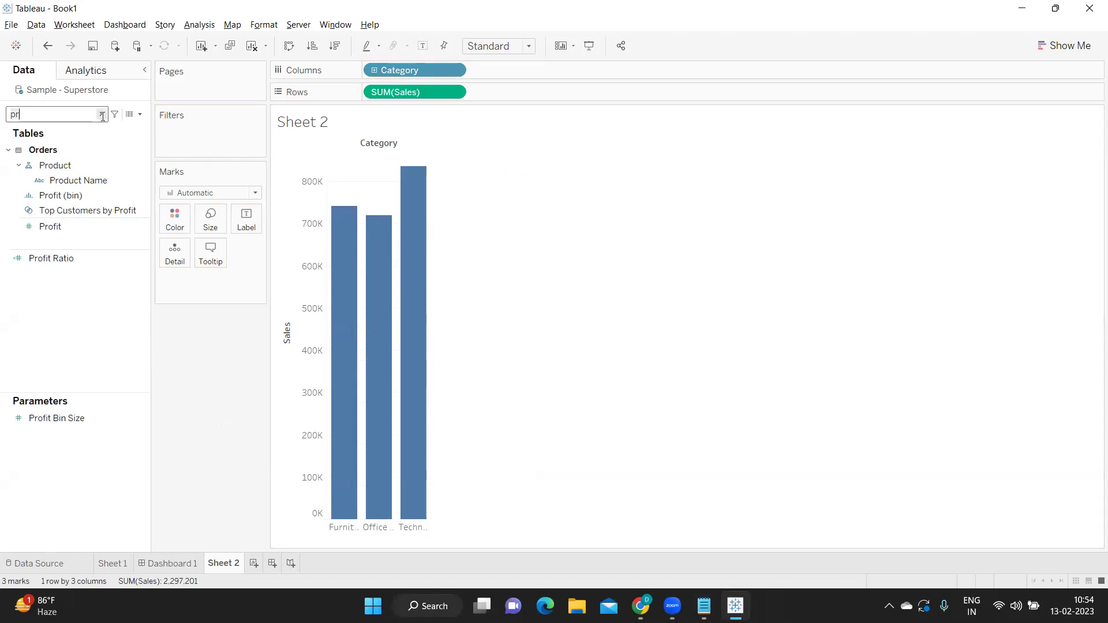
Step: Add a whole-table reference line to the Sales chart driven by a new parameter named Enter a Value
click(96, 73)
drag(42, 324, 400, 168)
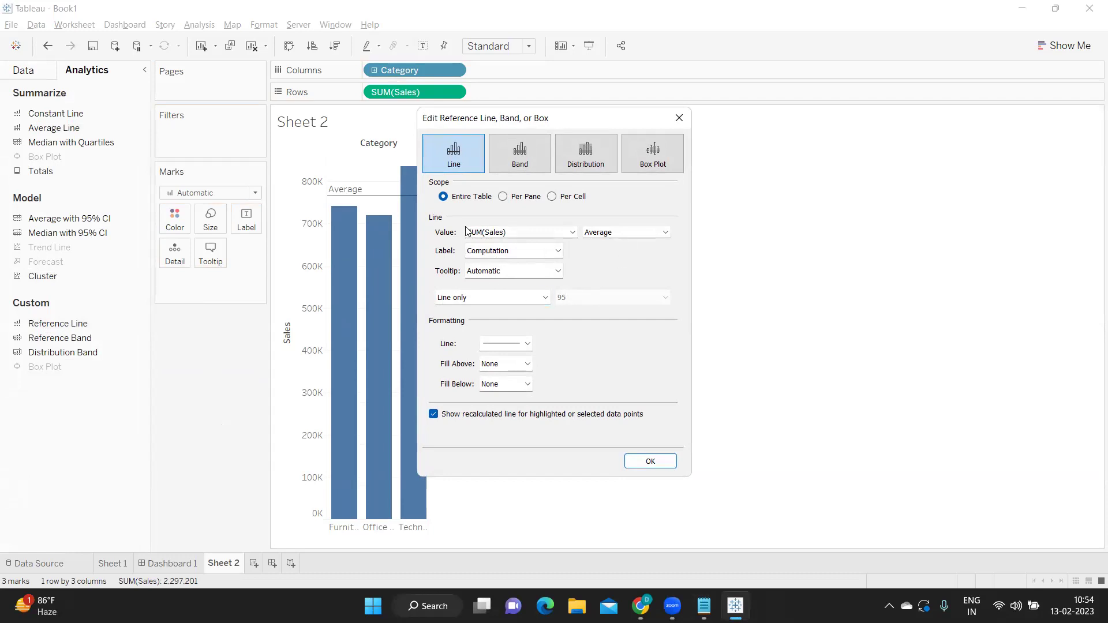
click(493, 236)
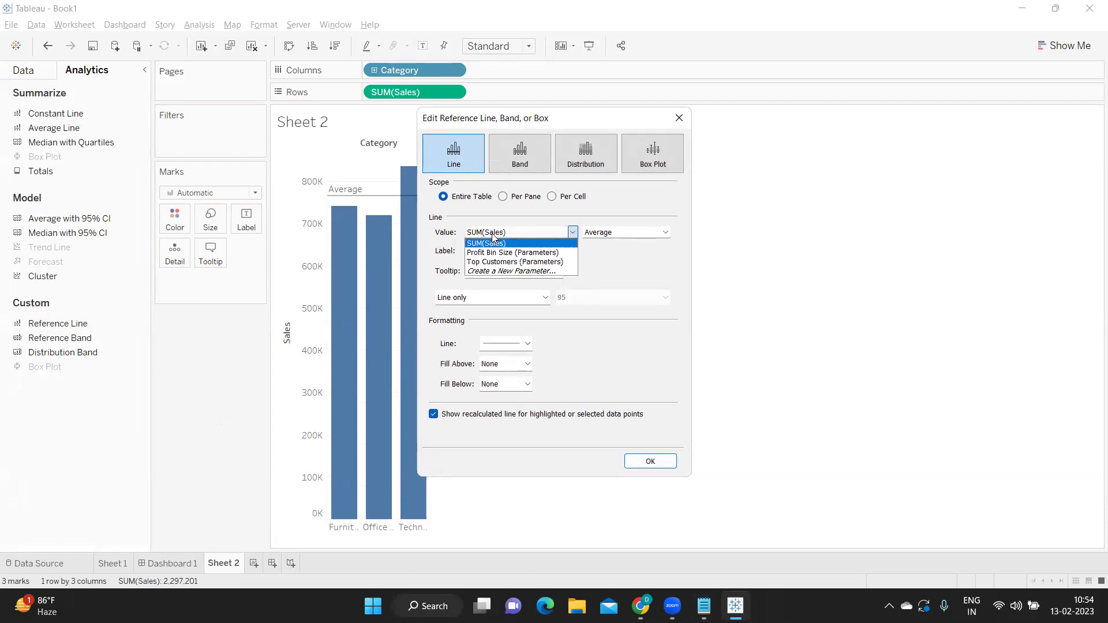
click(489, 270)
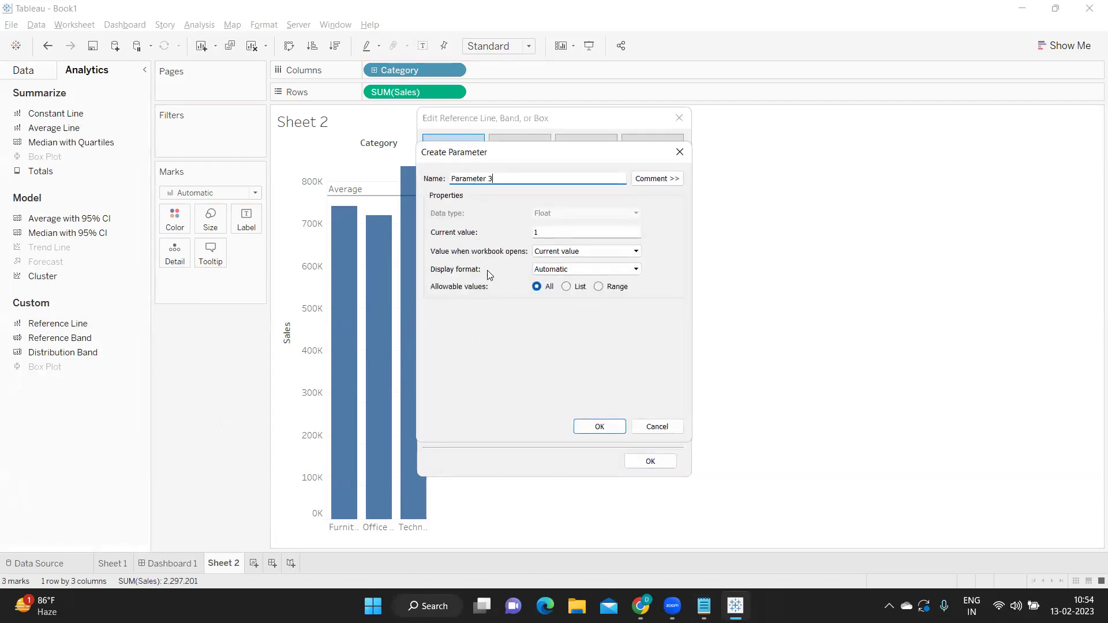
drag(519, 179, 414, 176)
text(Enter a Value)
click(601, 428)
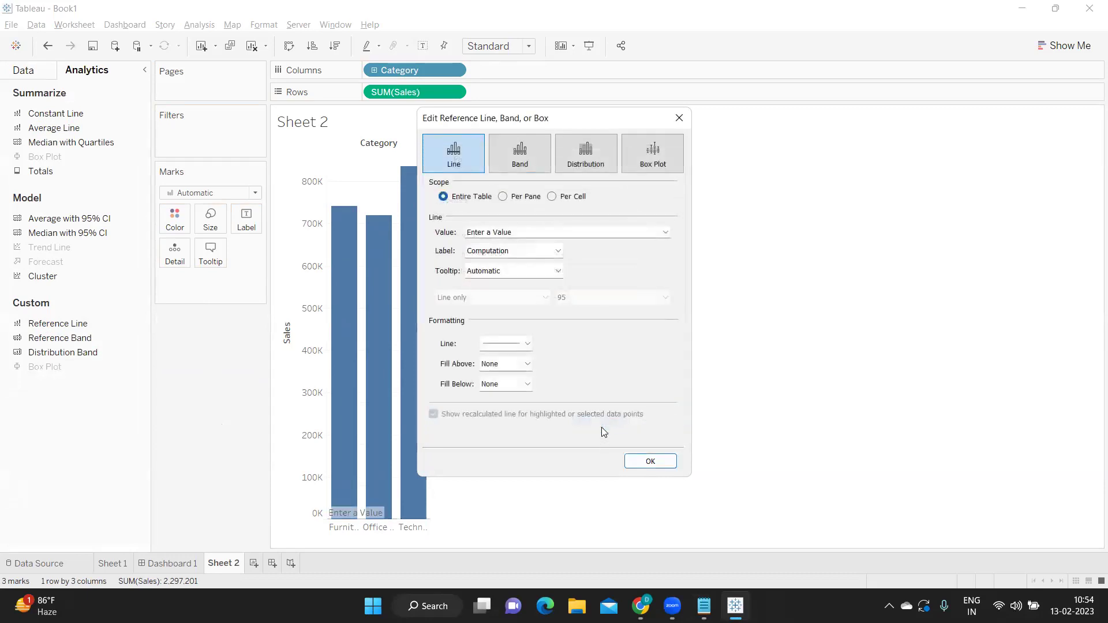
click(653, 461)
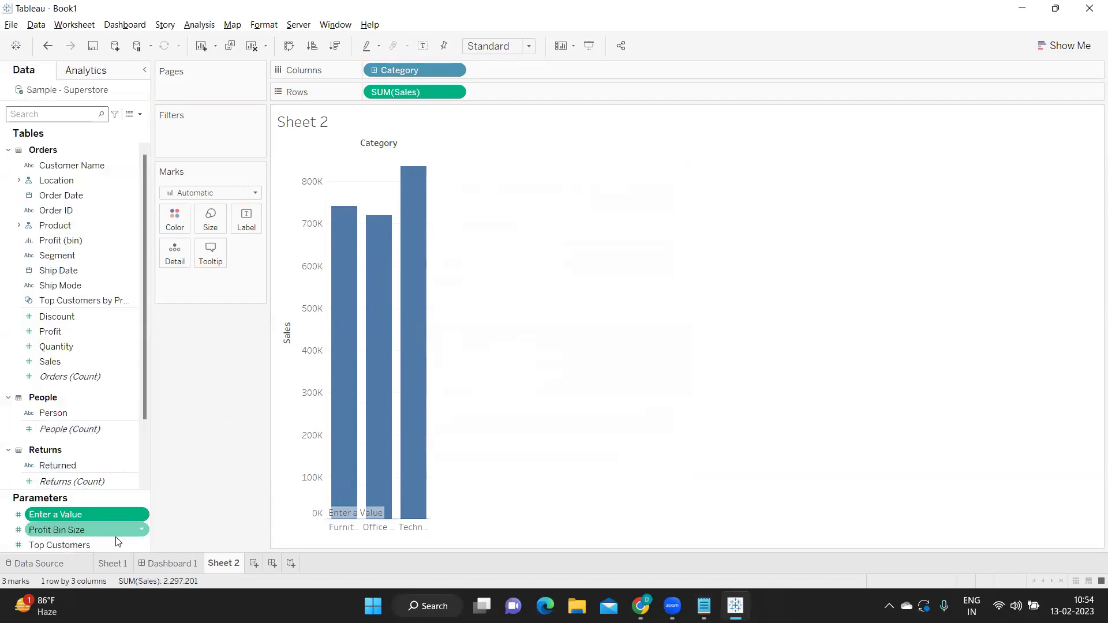
Step: Show the Enter a Value parameter control on Sheet 2 and set it to 100000
right_click(139, 512)
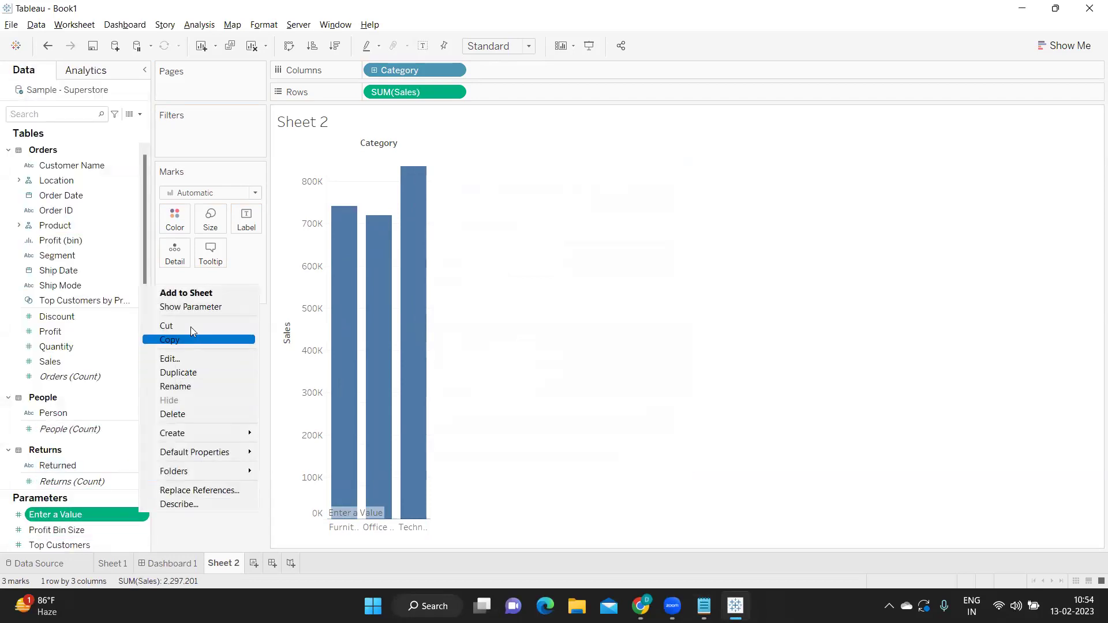
click(194, 307)
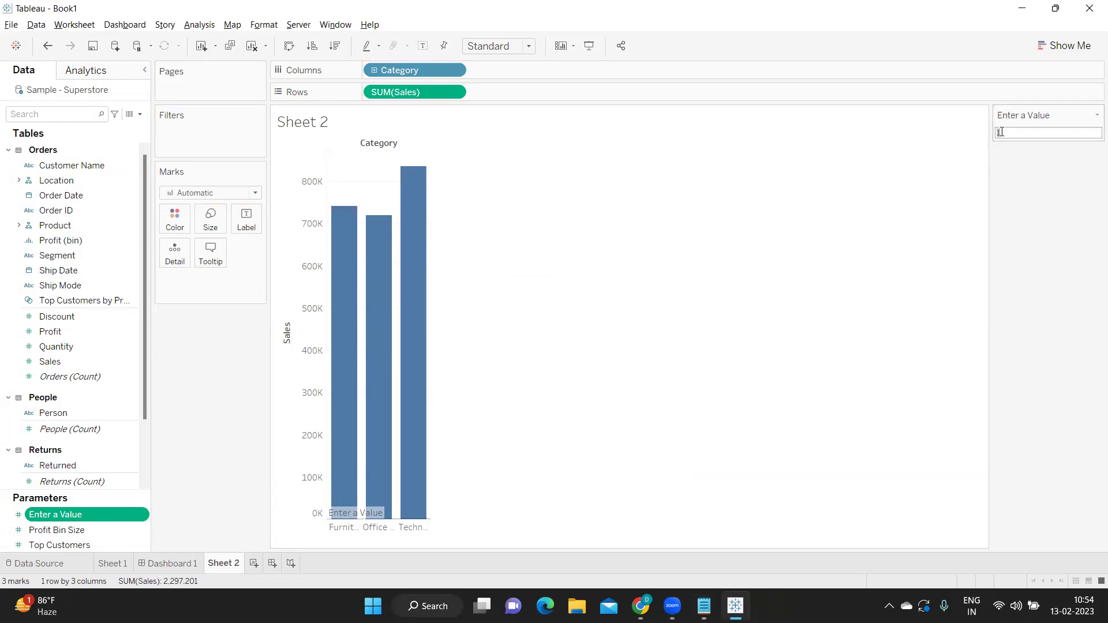
text(100000)
key(Return)
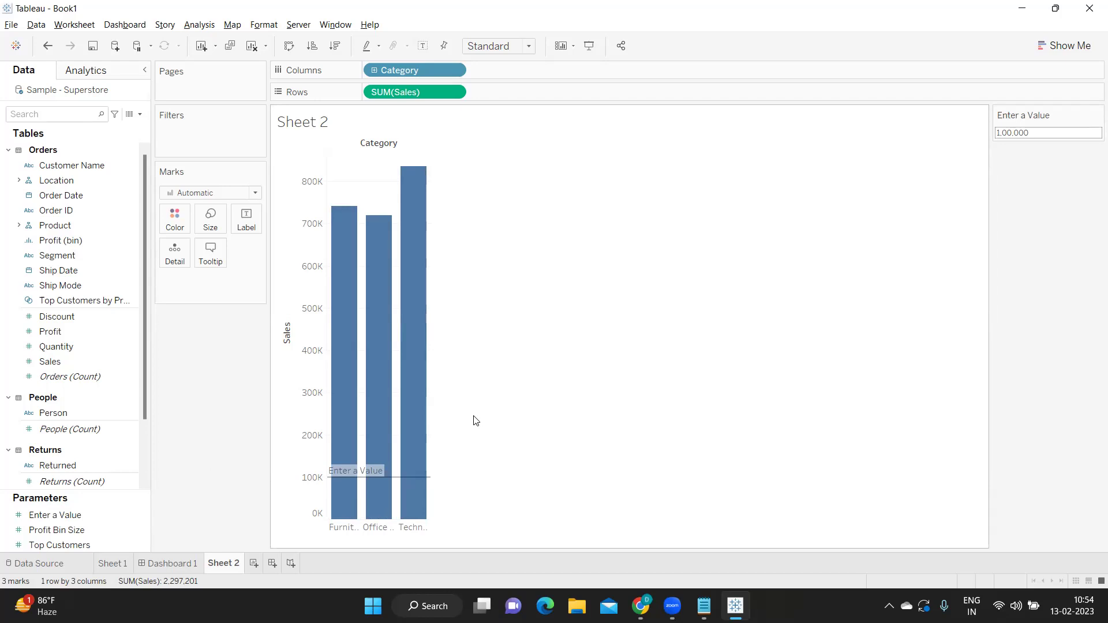
click(1046, 132)
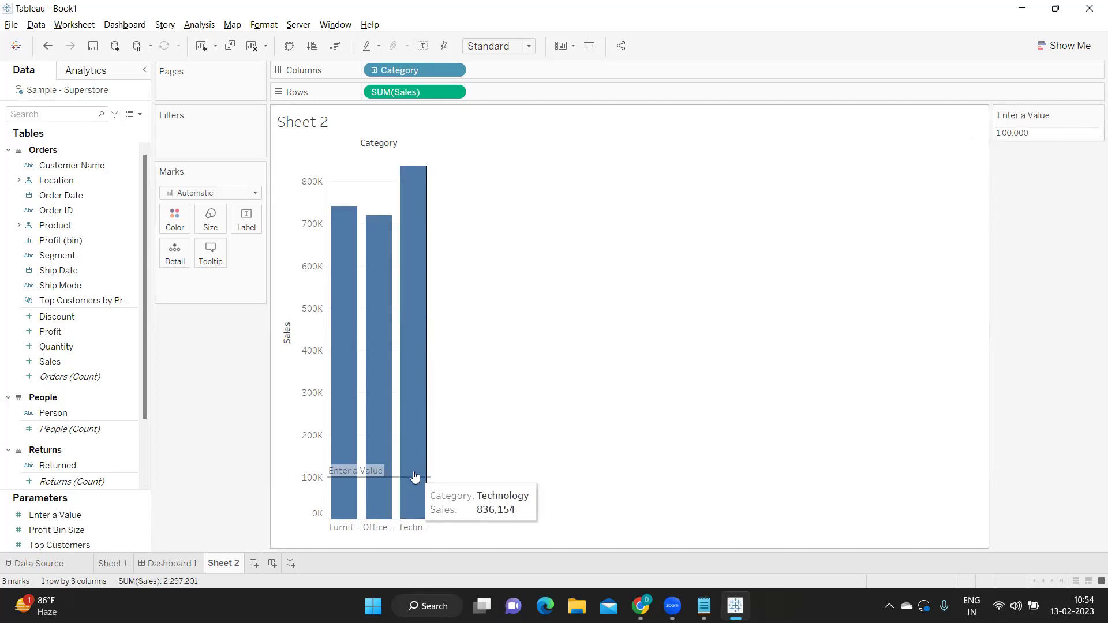
Step: Switch to the Notepad notes and highlight "which can easily be converted to a crosstab sheet" in question 7
key(alt+Tab)
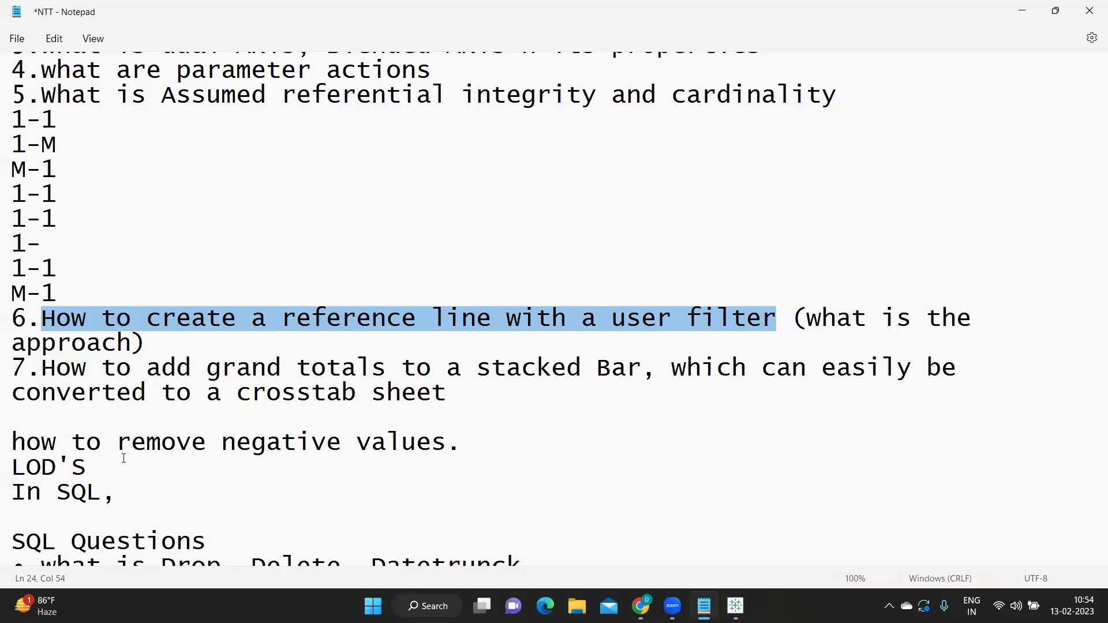
scroll(127, 461, down, 1)
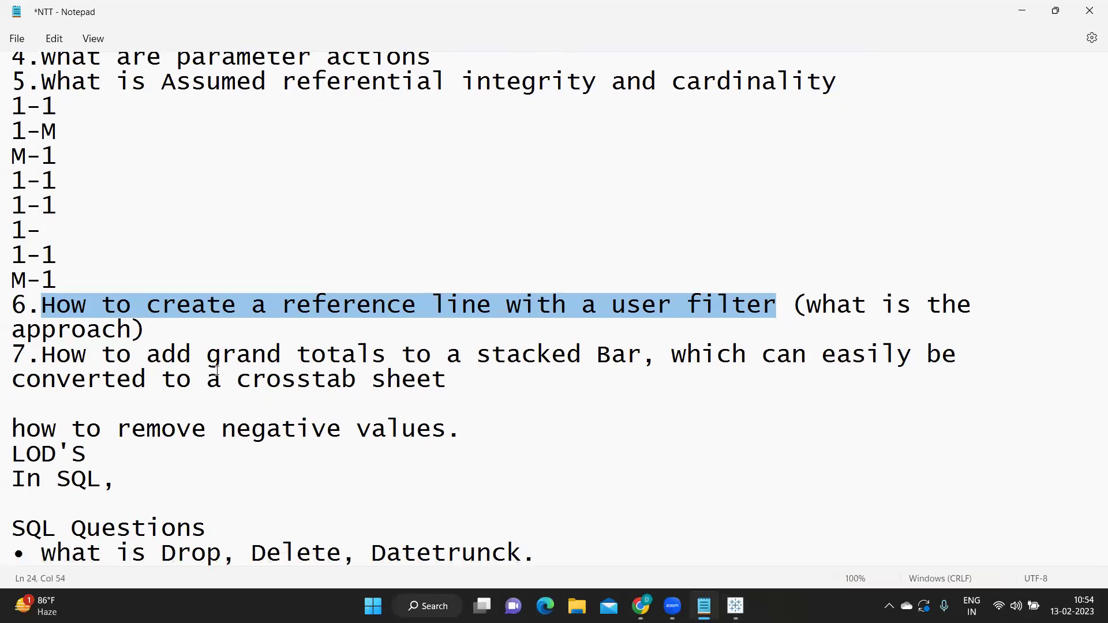
drag(207, 355, 679, 382)
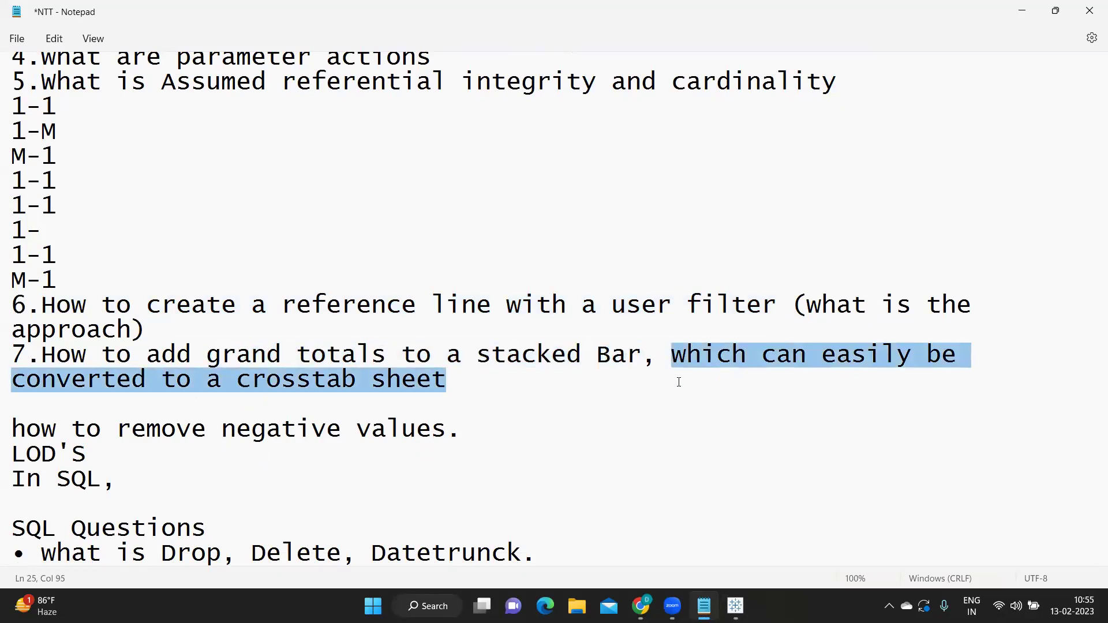
Step: Switch to the Tableau workbook Book1 and add a new worksheet for question 7
key(alt+Tab)
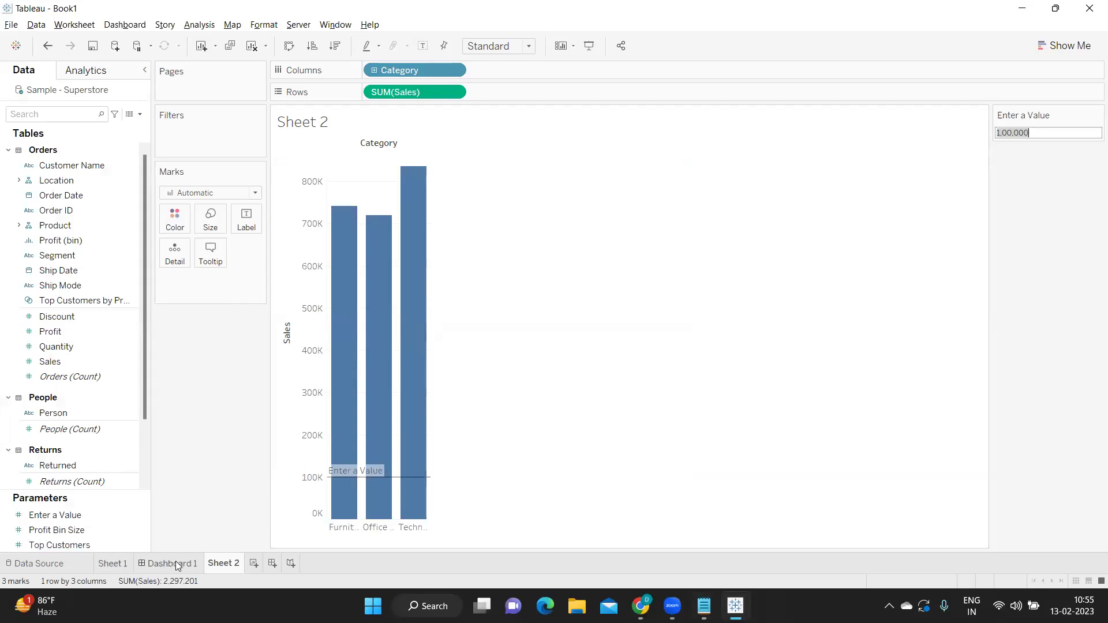
click(253, 562)
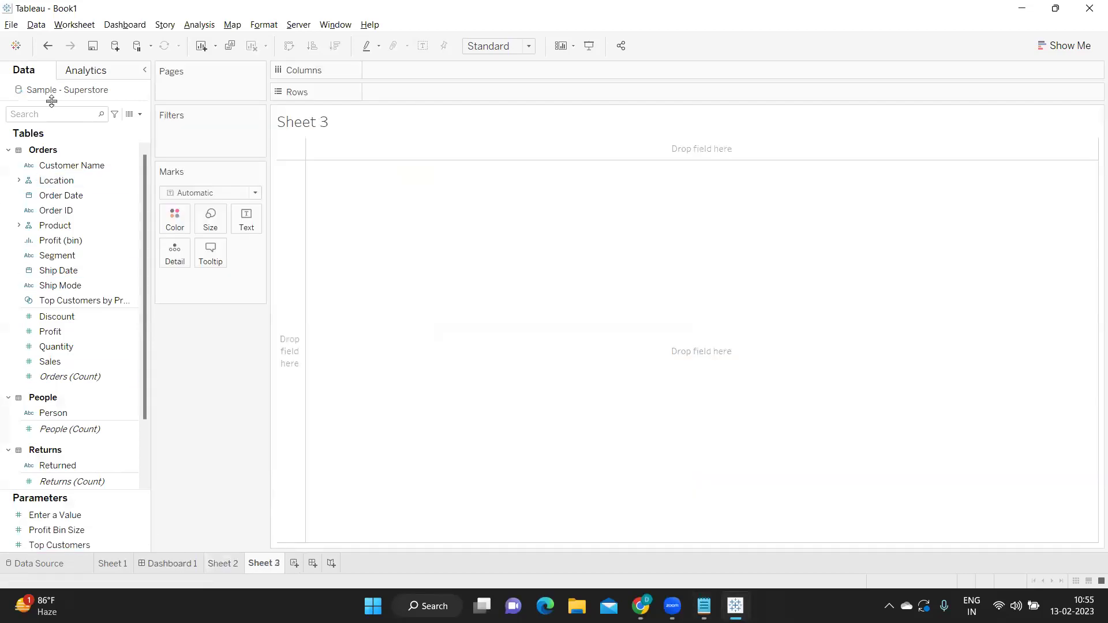
key(alt+Tab)
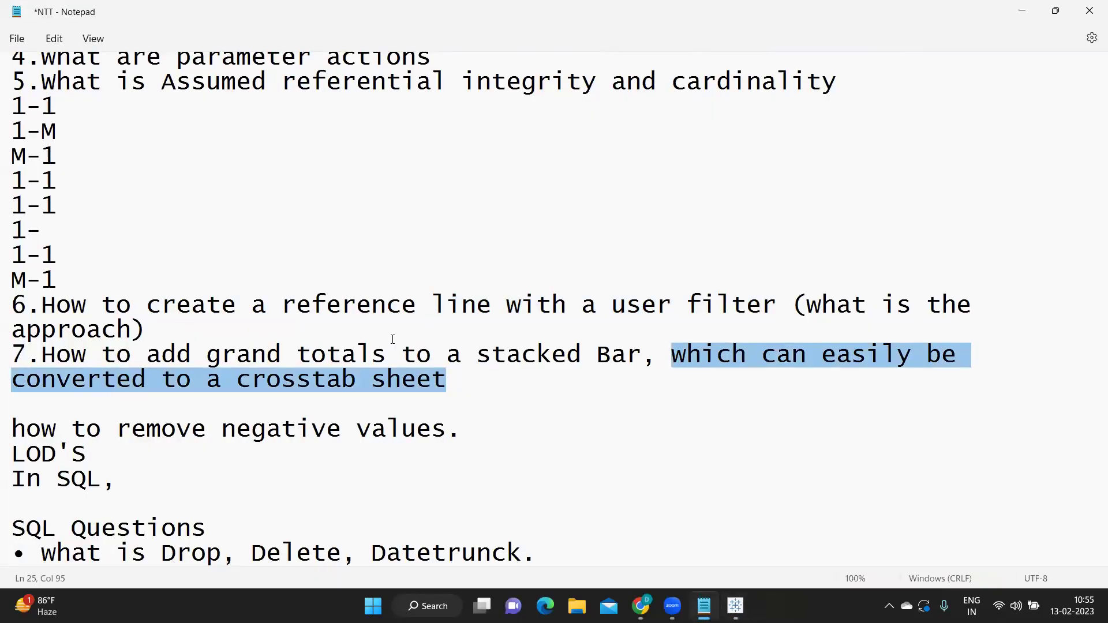
key(alt+Tab)
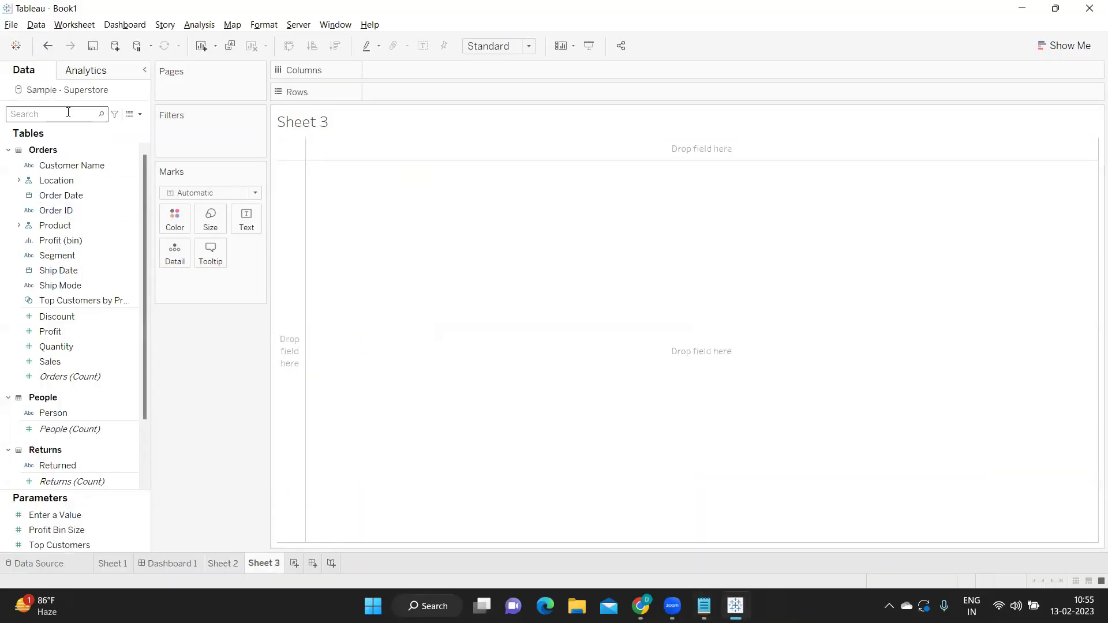
Step: Chart Sales by Category as horizontal bars on Sheet 3 and fit the chart to Entire View
text(ca)
drag(51, 195, 375, 72)
double_click(51, 114)
text(sa)
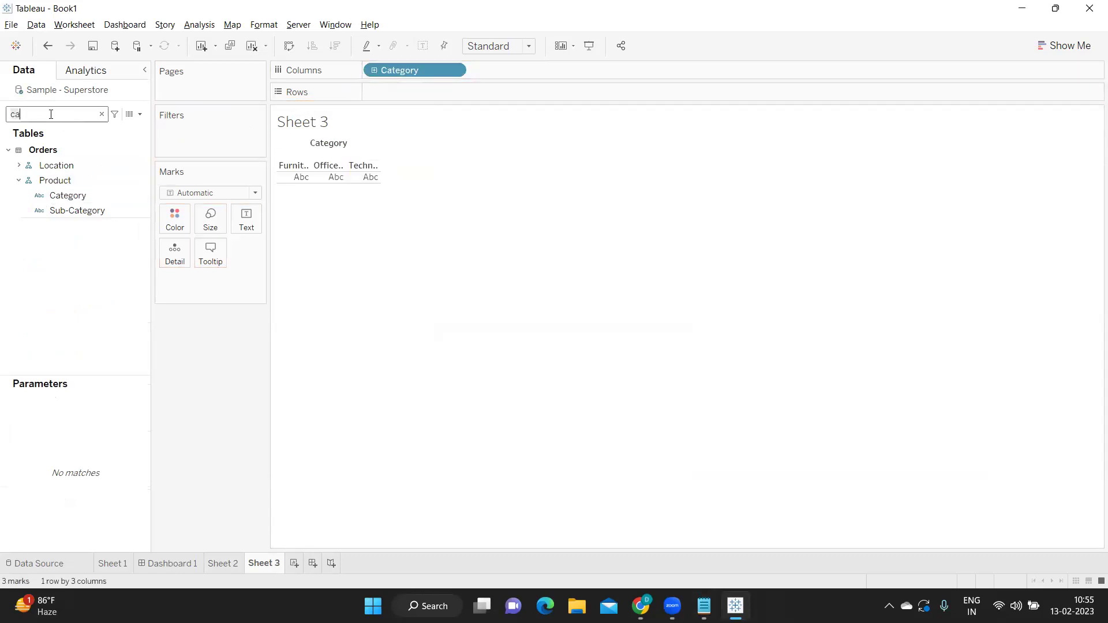
drag(50, 176, 375, 100)
click(289, 46)
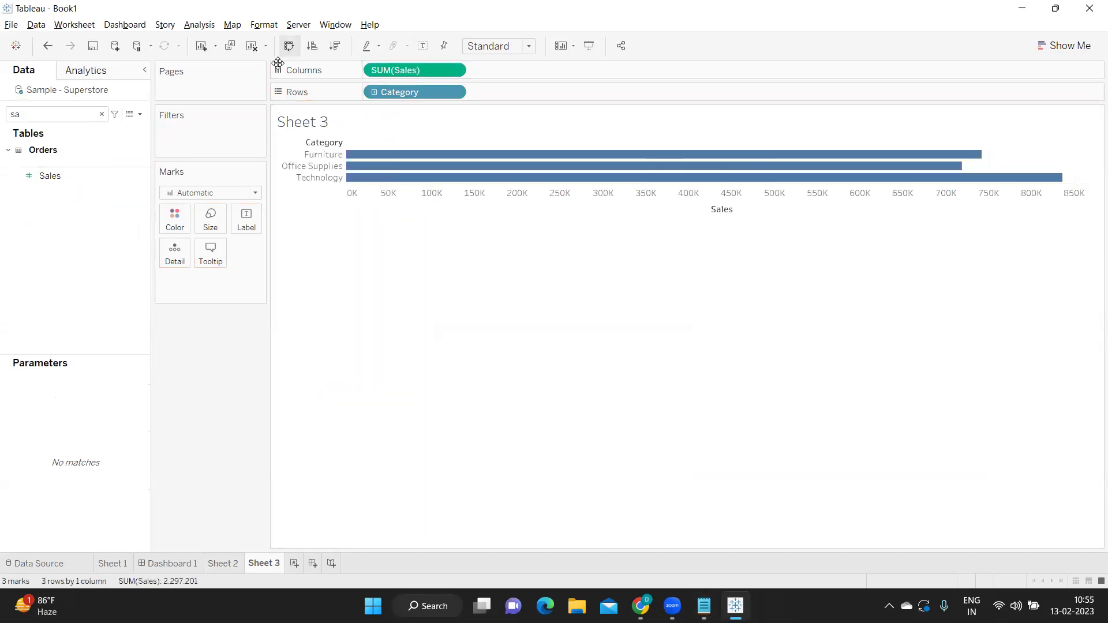
click(488, 47)
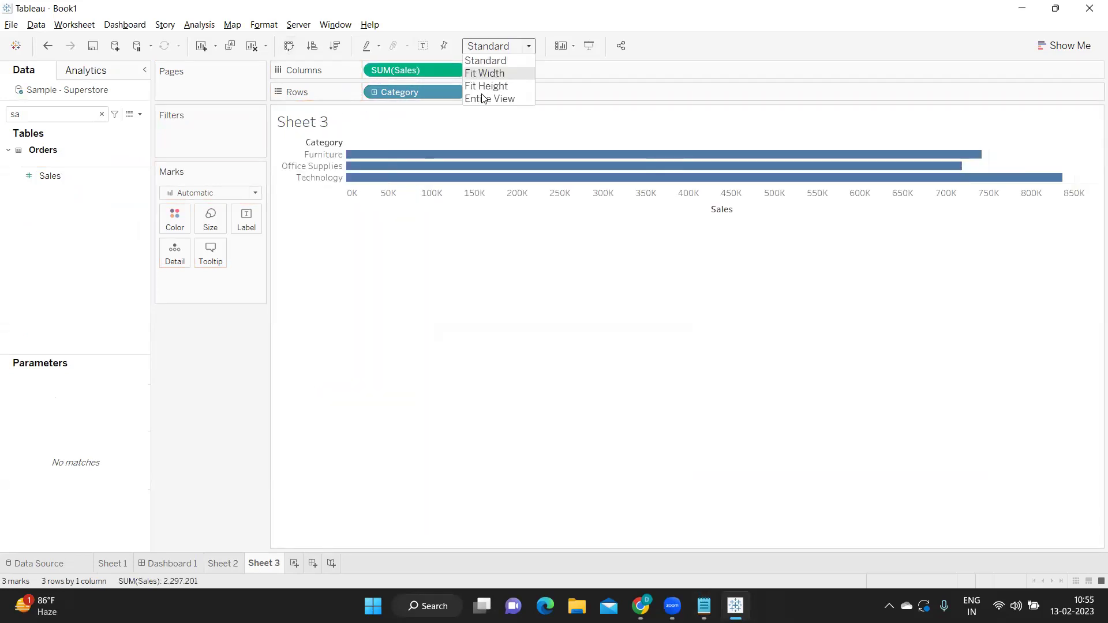
click(484, 98)
Step: Find the Region field and color the Sales bars by Region to stack them
click(26, 115)
text(sa)
key(BackSpace)
key(BackSpace)
text(re)
drag(62, 195, 171, 222)
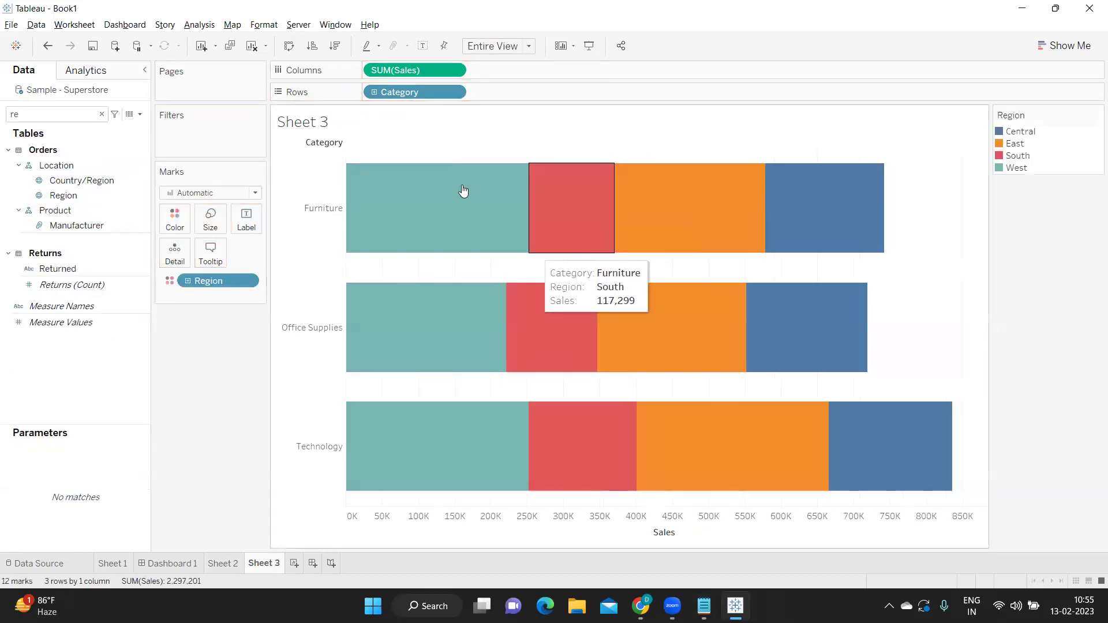
mouse_move(502, 217)
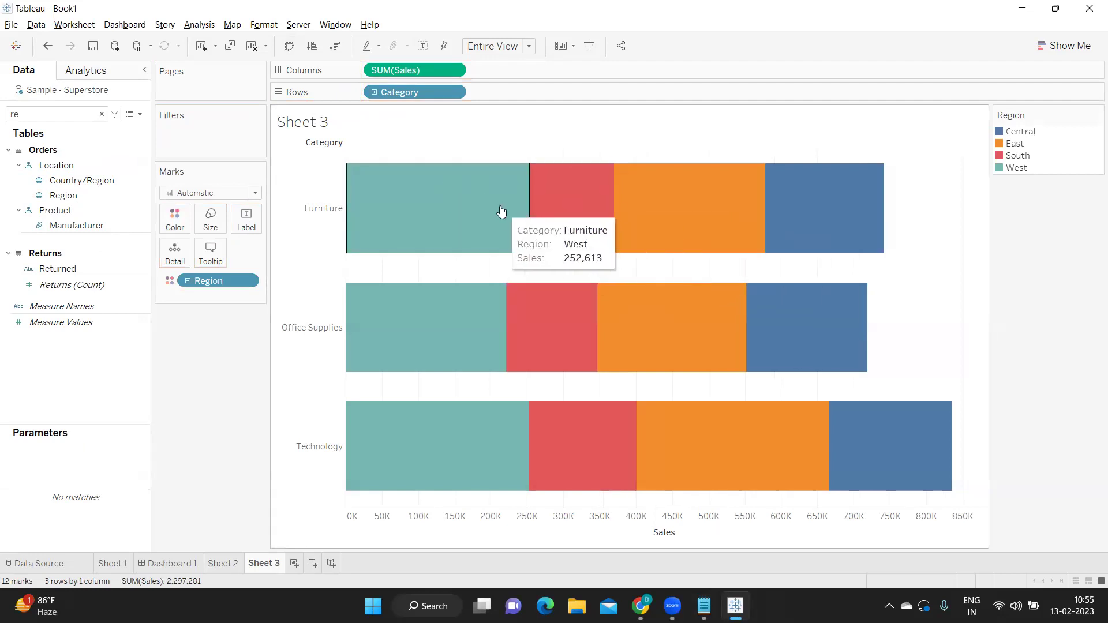
Step: Find the Sales field and label each segment of the stacked bars with its Sales value
click(101, 115)
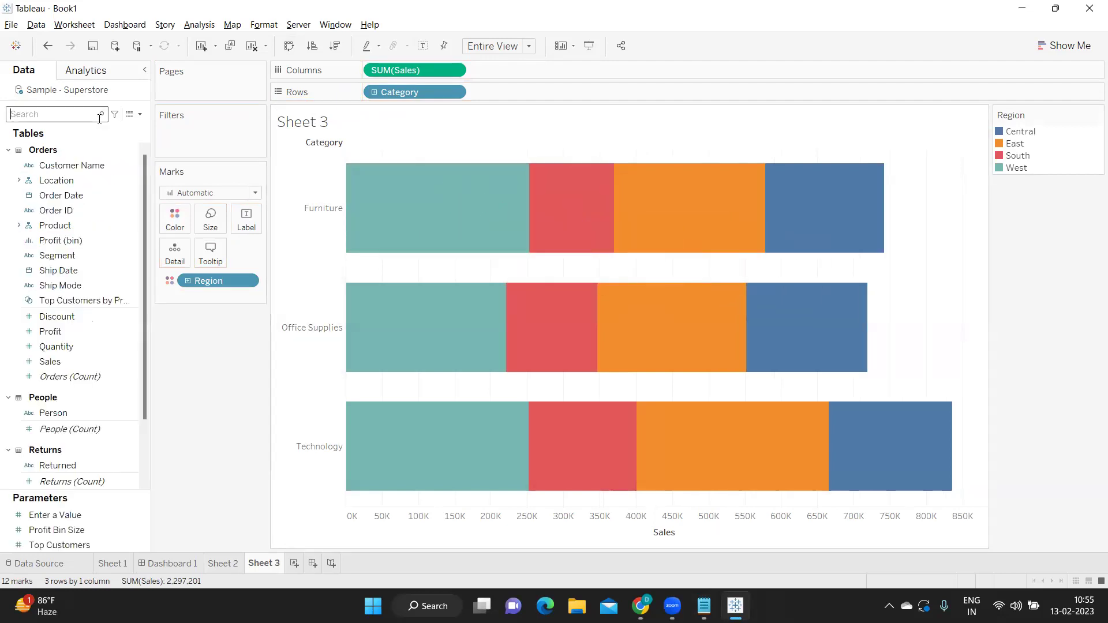
text(sa)
drag(50, 175, 242, 223)
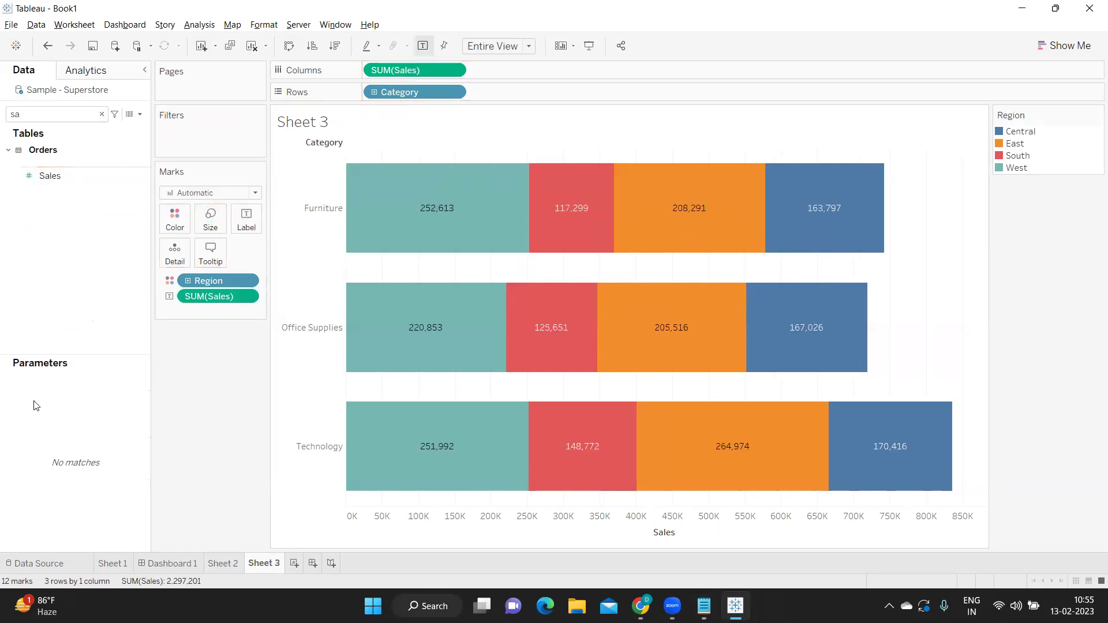
mouse_move(410, 229)
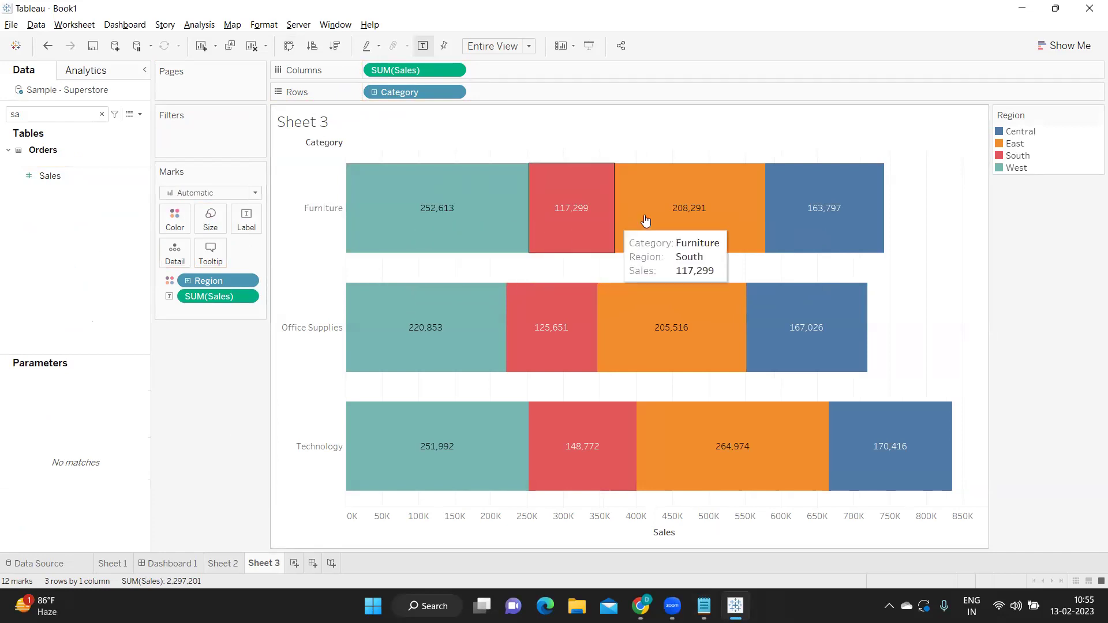
Step: Add a per-cell reference line showing the Sum of SUM(Sales) with its label set to Value
click(81, 70)
drag(49, 328, 472, 166)
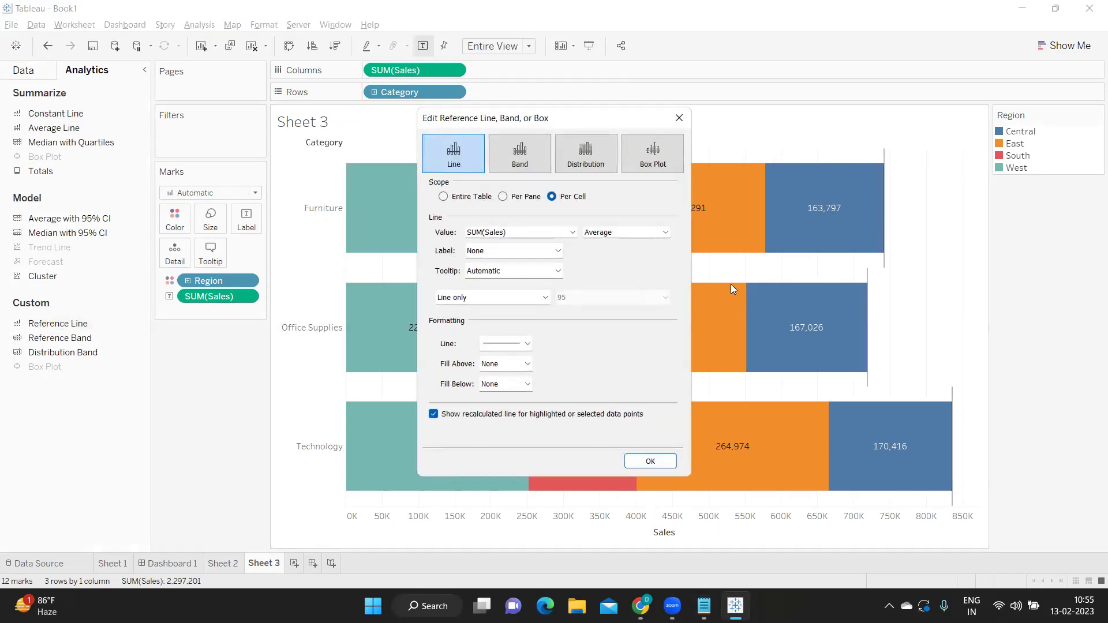
click(604, 235)
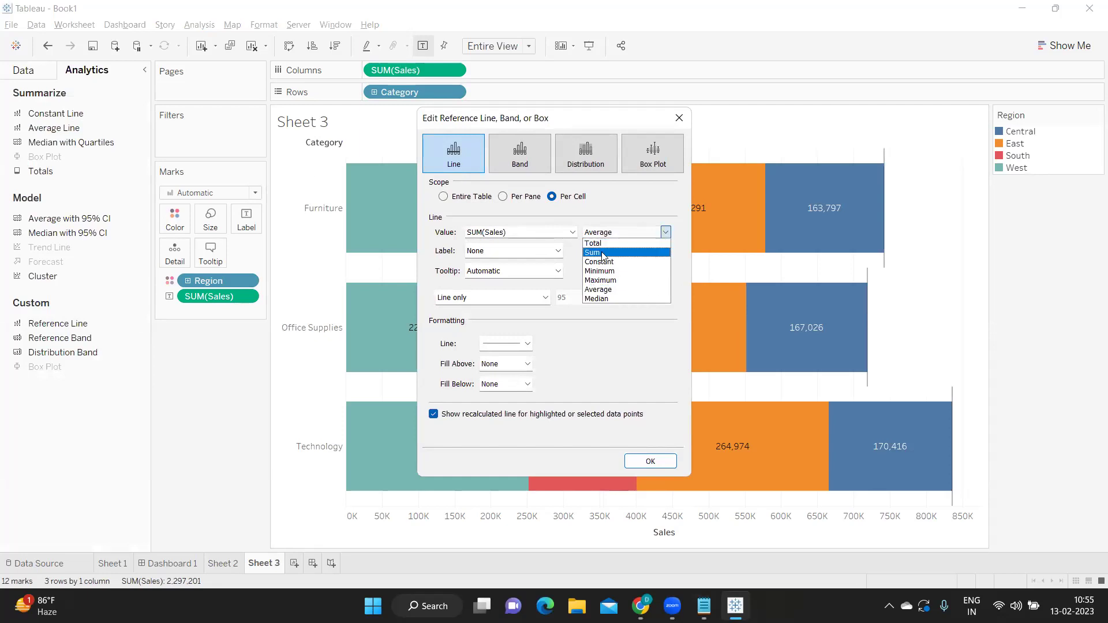
click(604, 253)
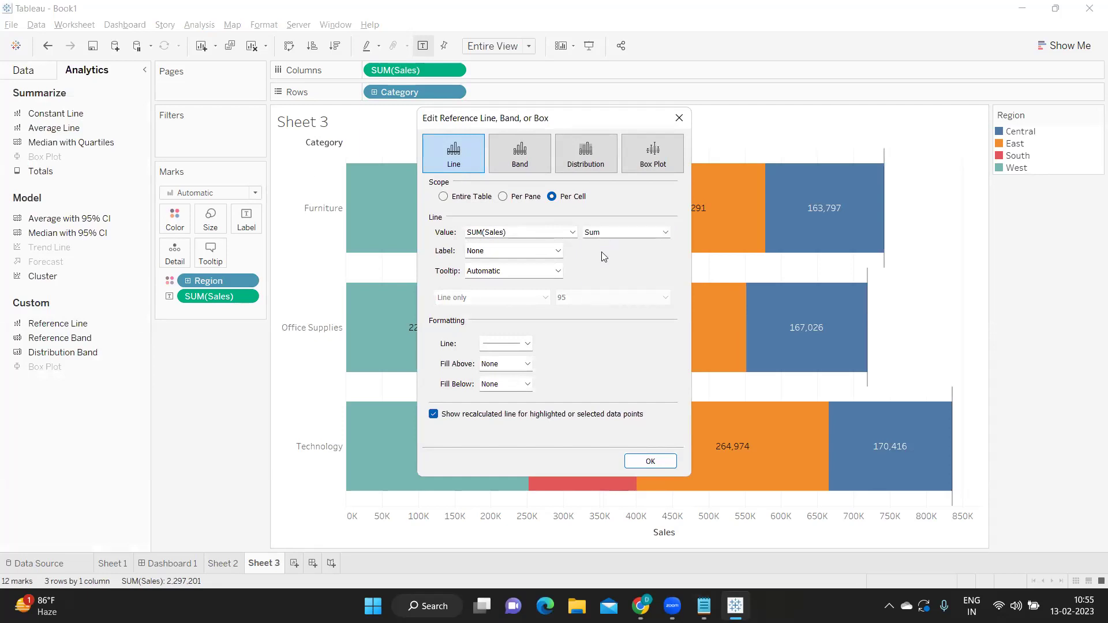
click(502, 252)
key(Escape)
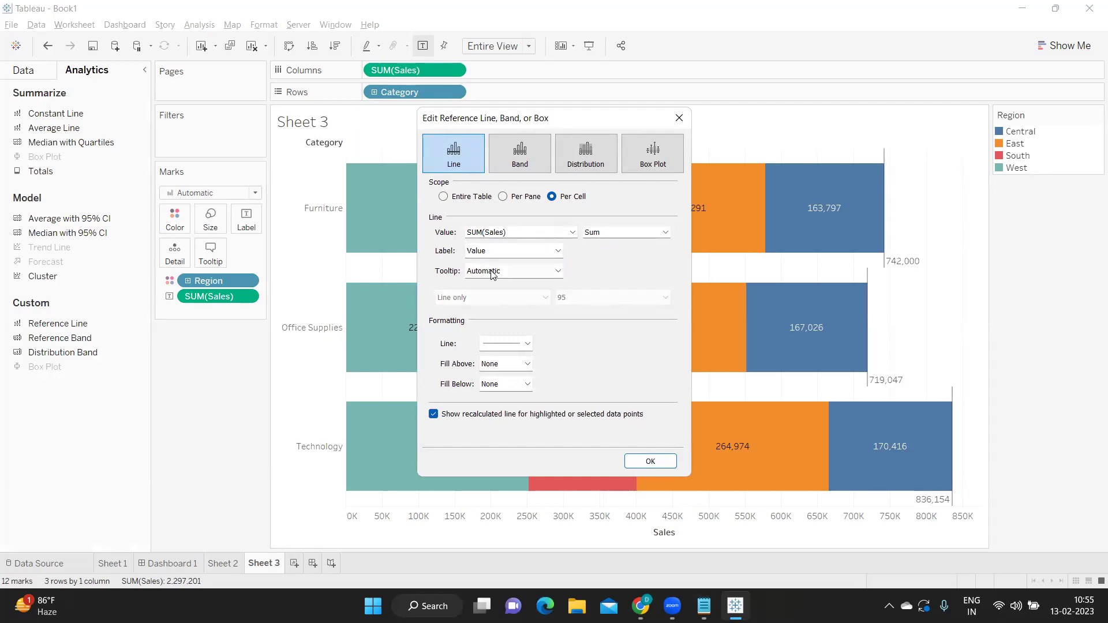
click(650, 462)
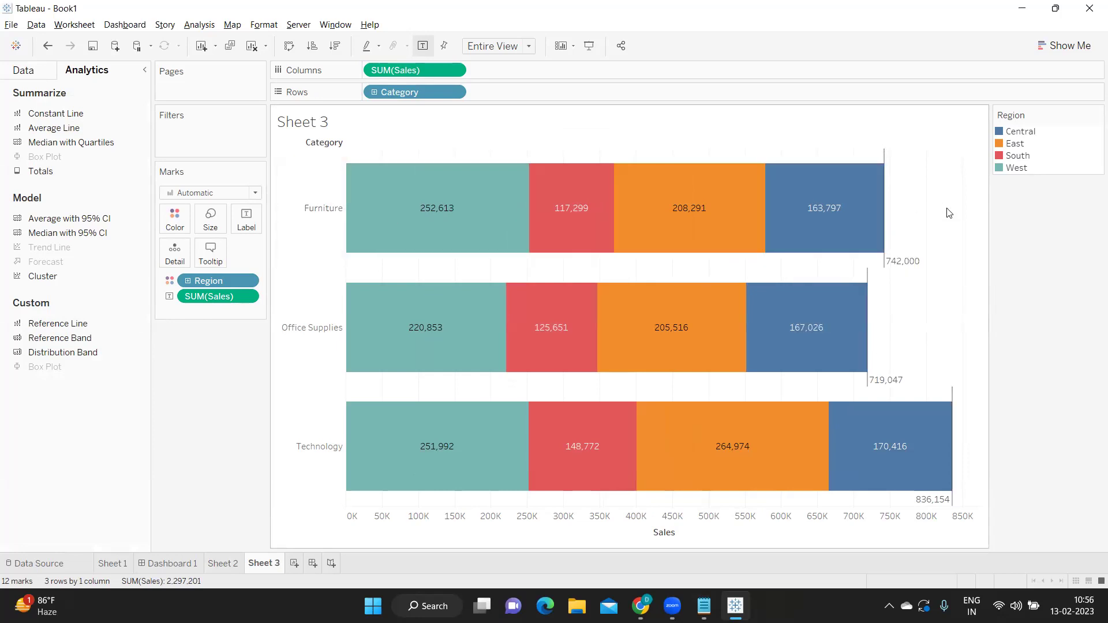
Step: Duplicate Sheet 3 as a crosstab, and switch to the Notepad notes to revisit the crosstab wording in question 7
right_click(254, 565)
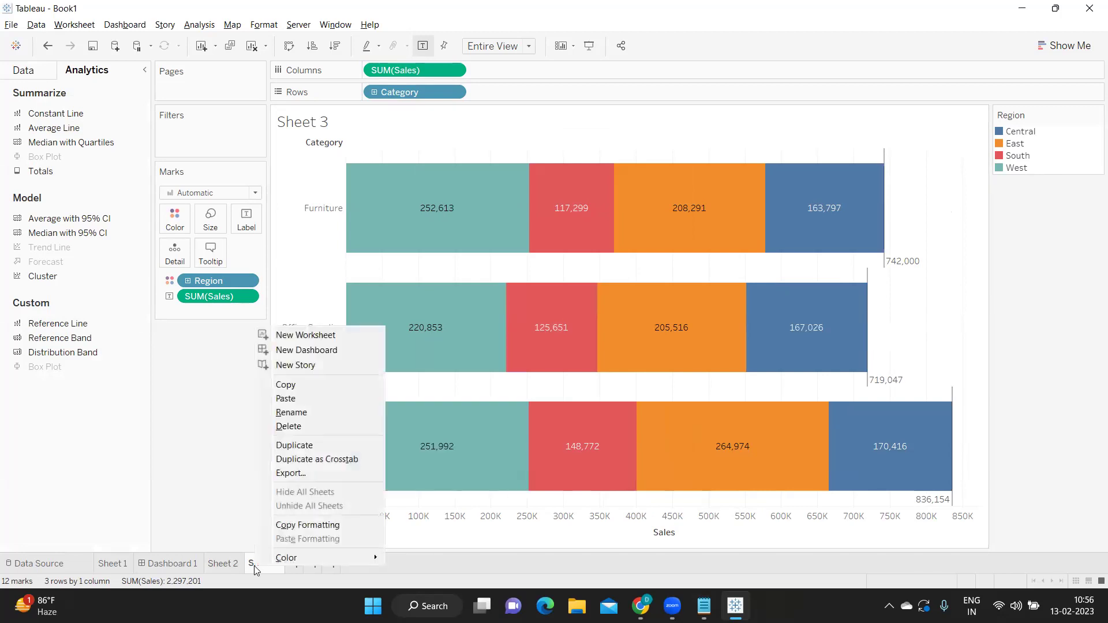
click(298, 468)
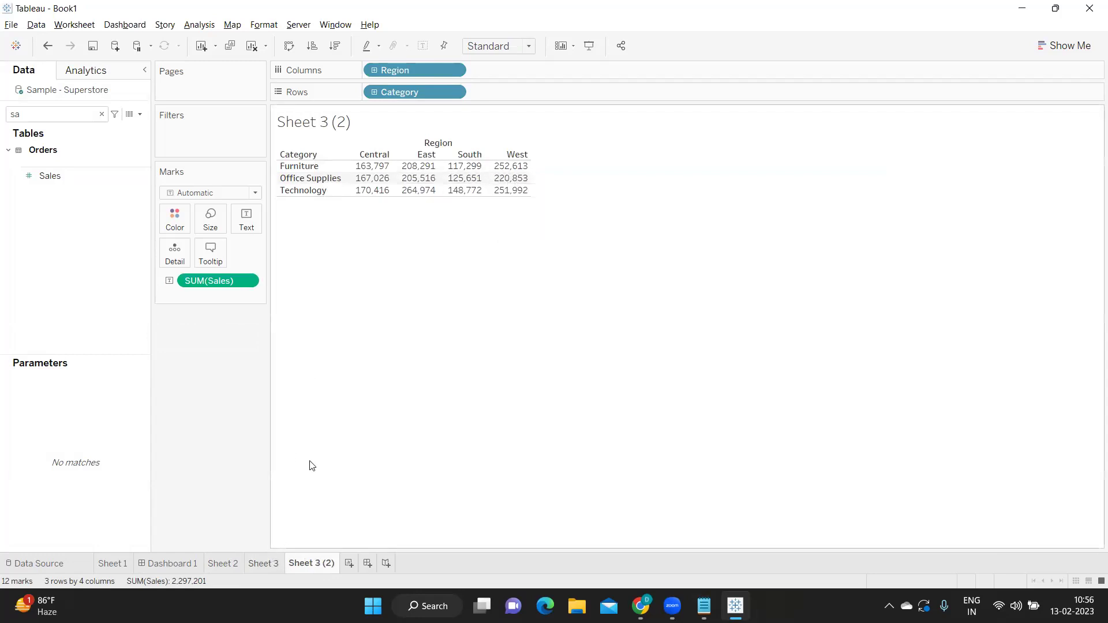
key(alt+Tab)
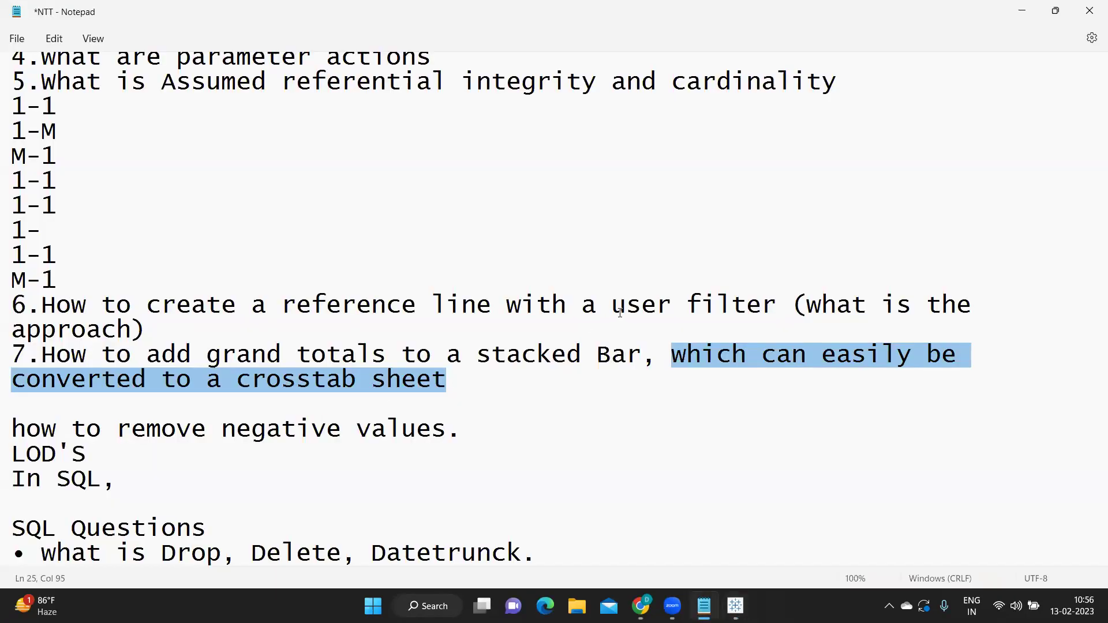
drag(660, 350, 663, 384)
Step: Add the answer "abs()" after "how to remove negative values." in the notes
click(462, 430)
text(abs())
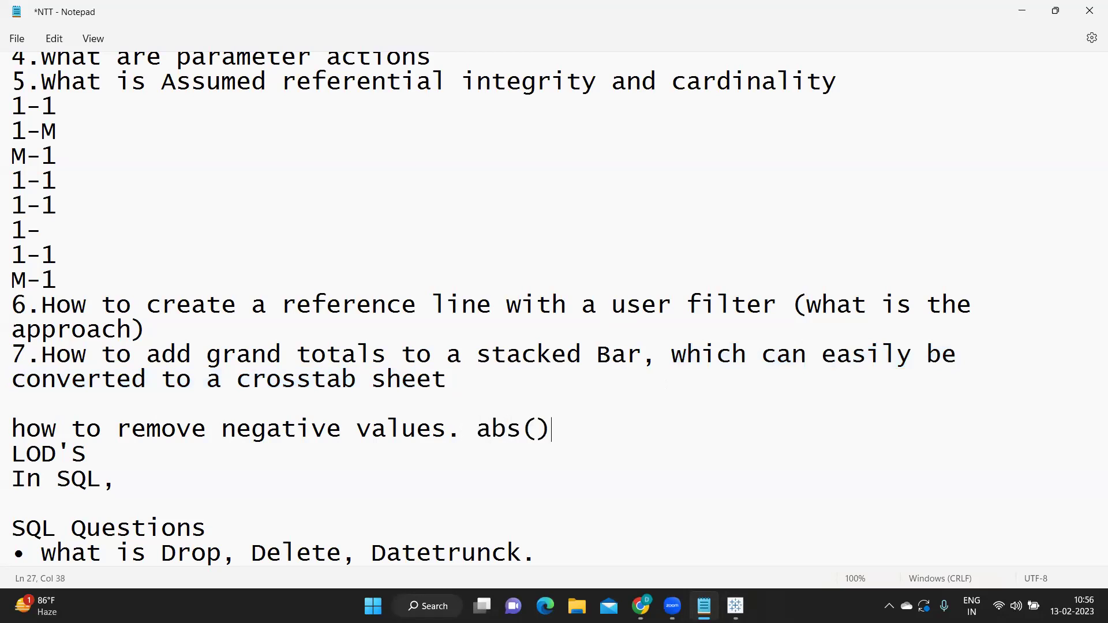
key(alt+Tab)
key(alt+Tab)
Step: Extend the LOD'S line in the notes with "--What is LOD, Types, (" and highlight the added wording
drag(13, 450, 87, 453)
click(105, 453)
text(--What is LOD, Types, )
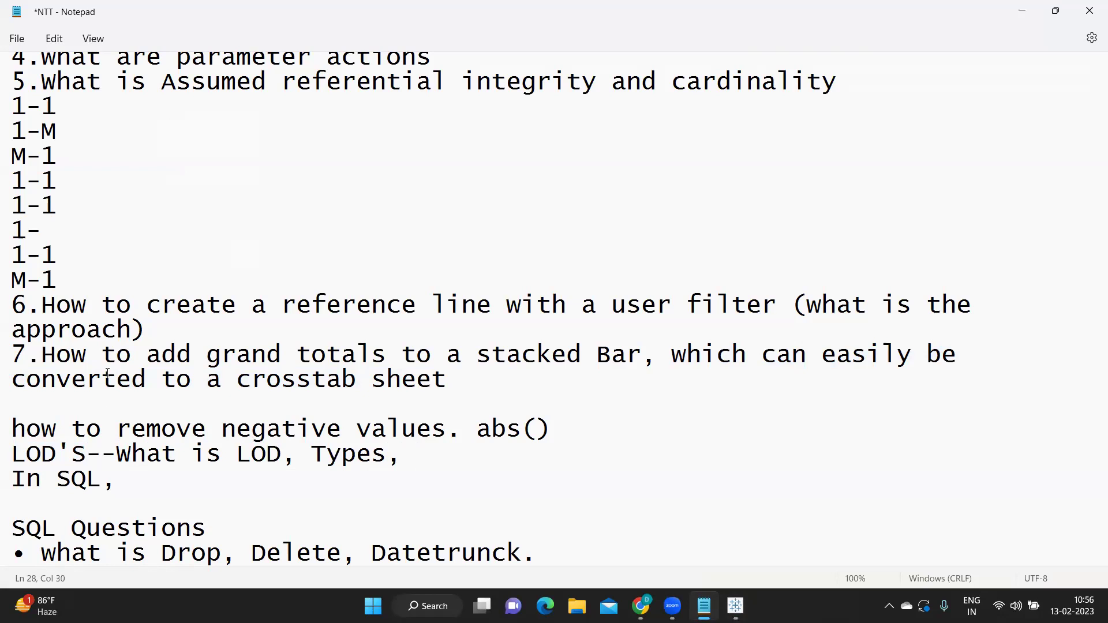
text(()
drag(12, 454, 116, 454)
drag(207, 459, 394, 454)
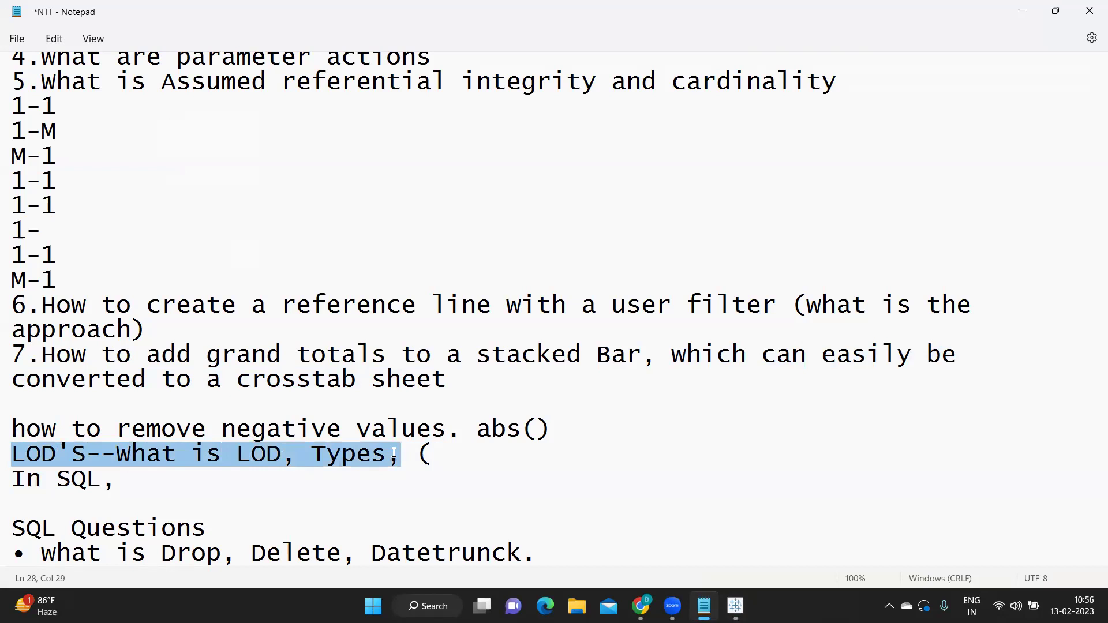
double_click(260, 463)
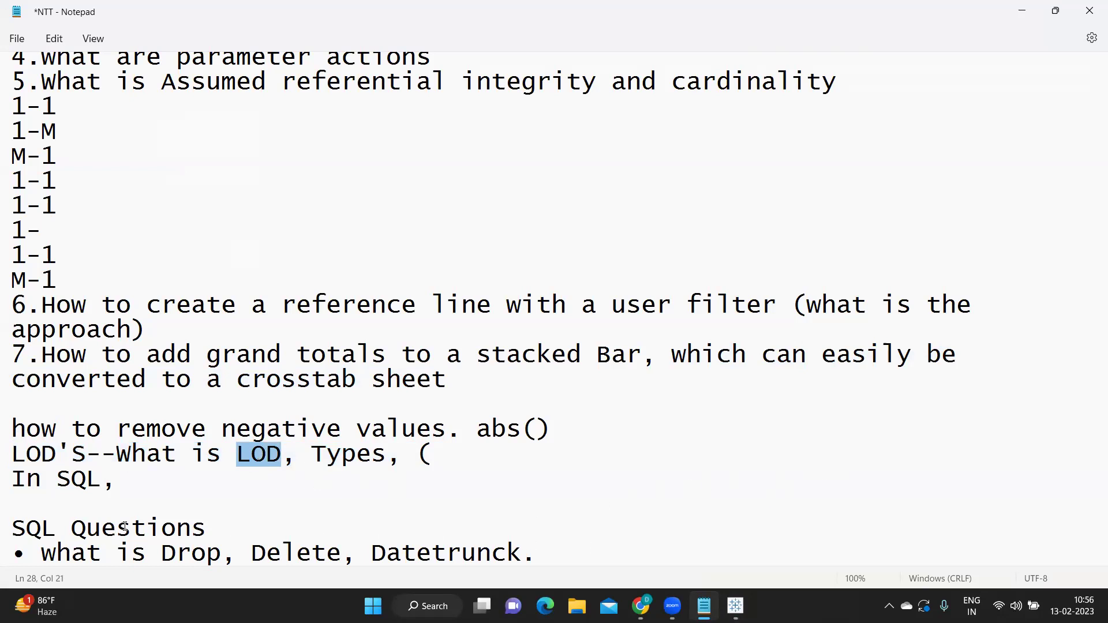
Step: Add the line "Drop - Completing dropping table from the database" below the Drop, Delete, Datetrunck question
drag(12, 524, 26, 528)
drag(138, 548, 161, 553)
click(86, 553)
click(251, 553)
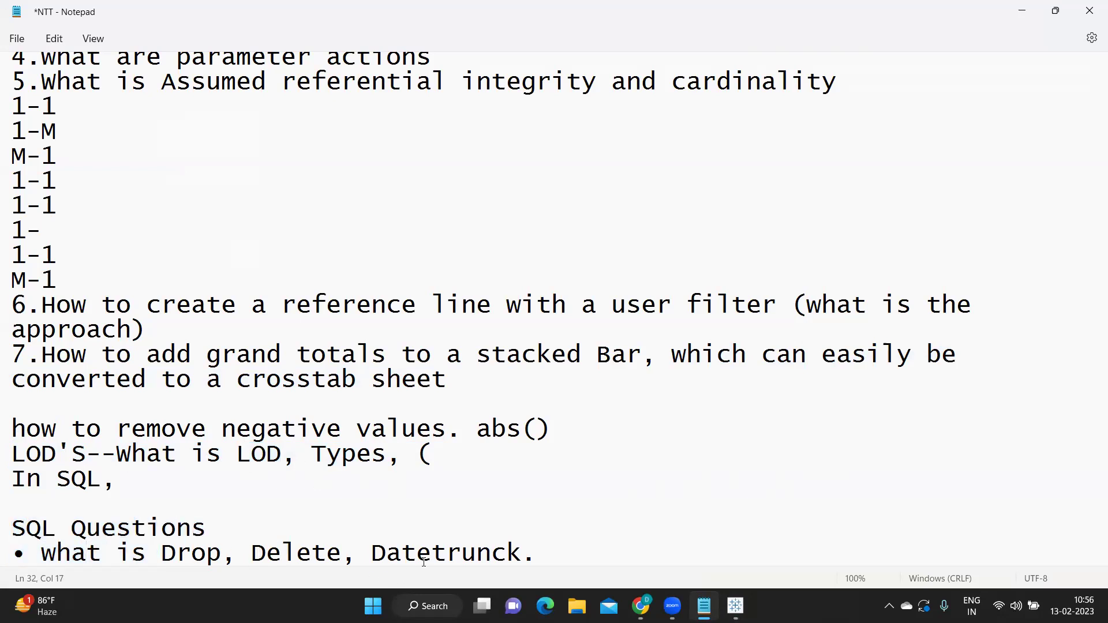
click(553, 550)
key(Return)
text(Drop - Com)
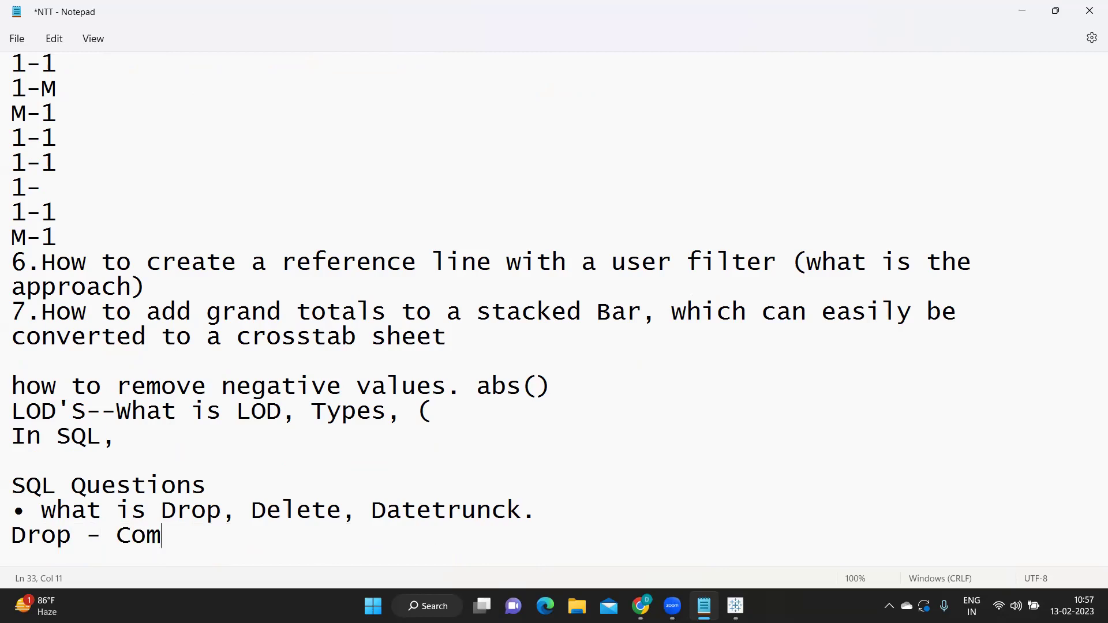
text(pleting drop)
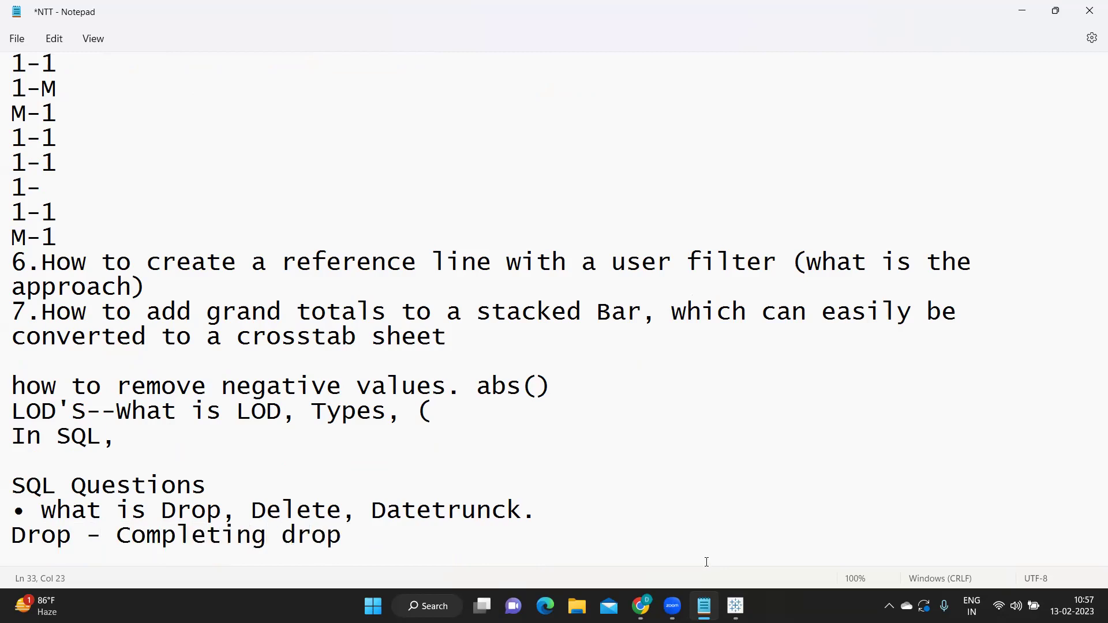
text(ping table fr)
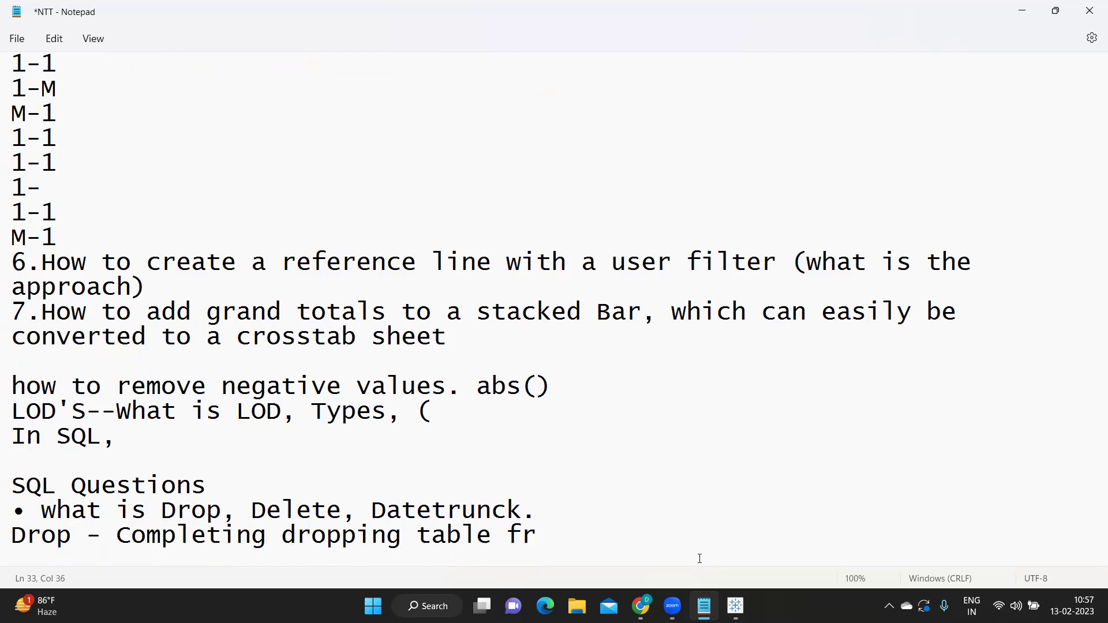
text(om the database)
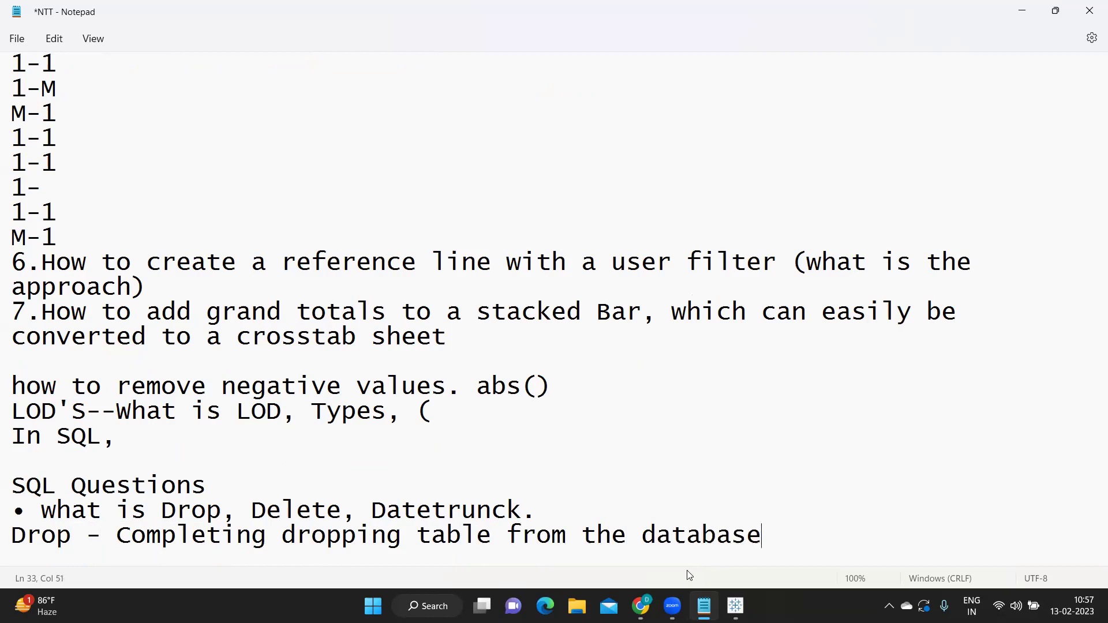
Step: Add a "delete -" line followed by the example "DELETE FROM TABLE NAME WHERE DEPTNO=20", and highlight the example
key(Return)
text(delete -)
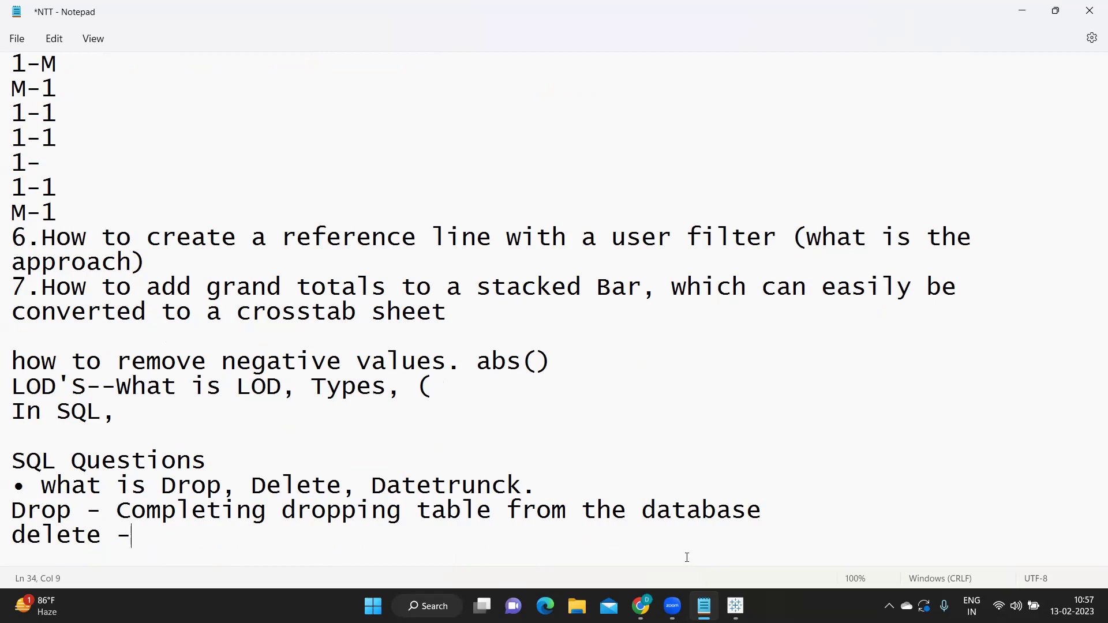
key(Return)
text(DEL)
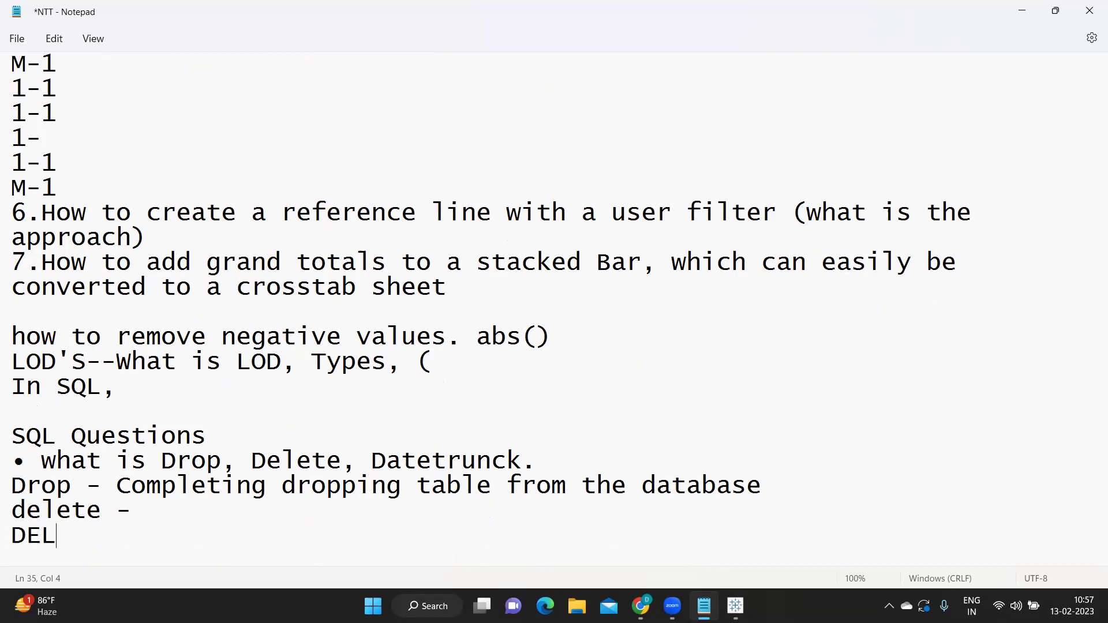
text(ETE FROM T)
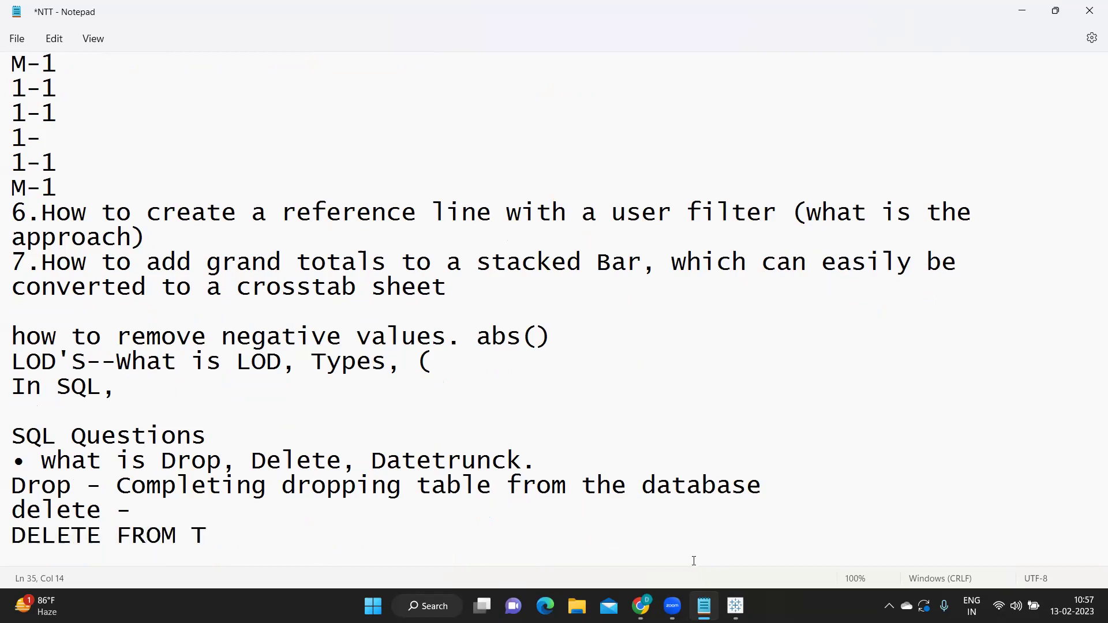
text(ABLE NAME WHER)
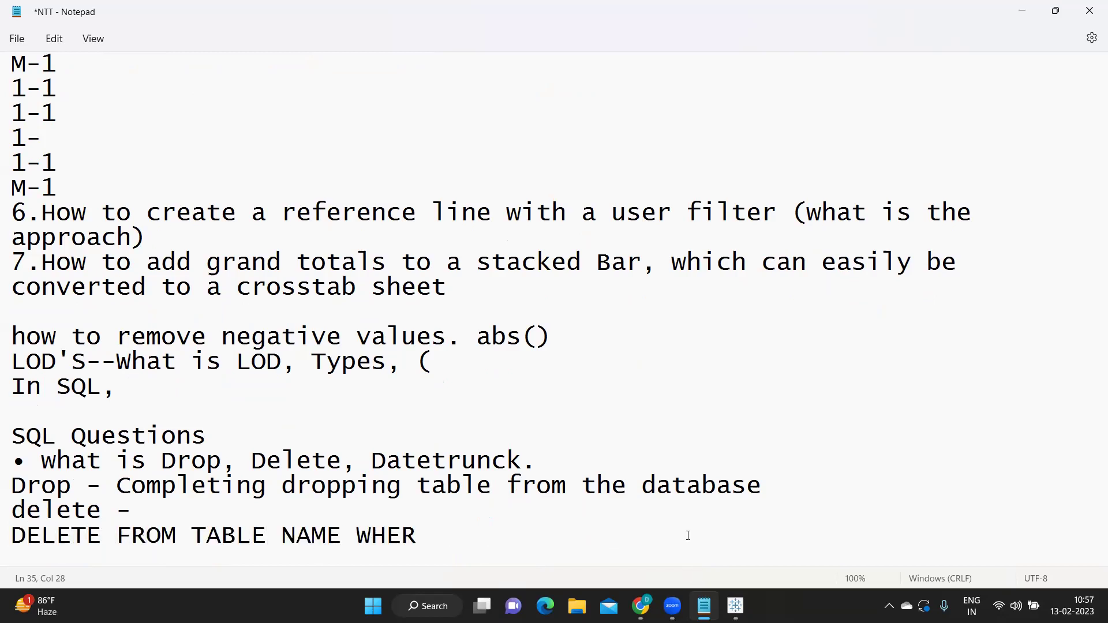
text(E DEPTN)
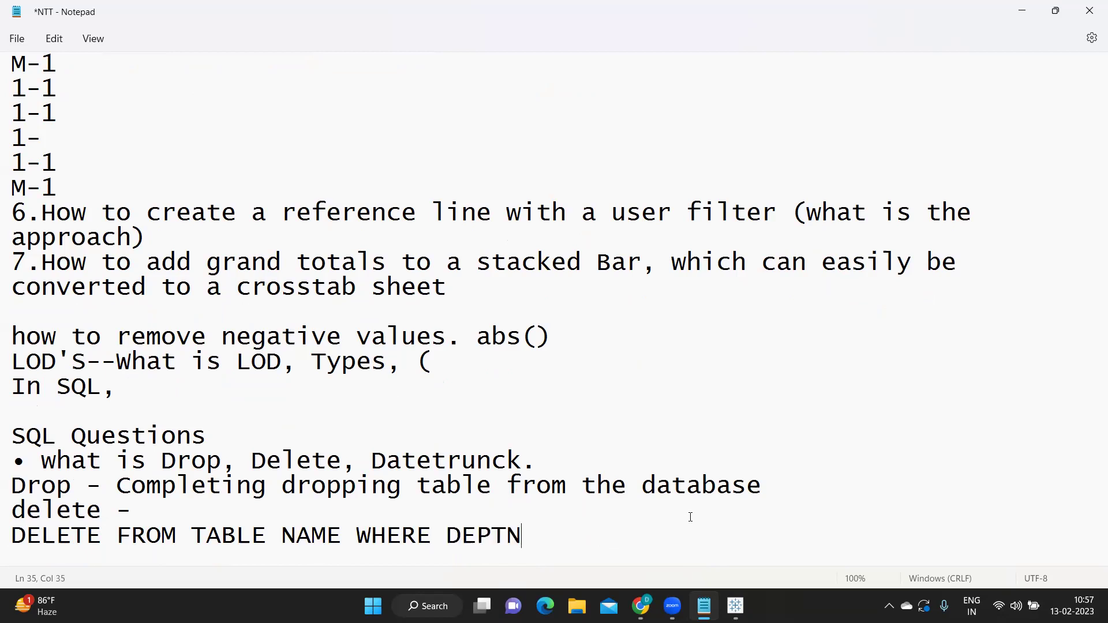
text(O=20)
drag(12, 536, 255, 543)
click(256, 535)
drag(447, 535, 11, 535)
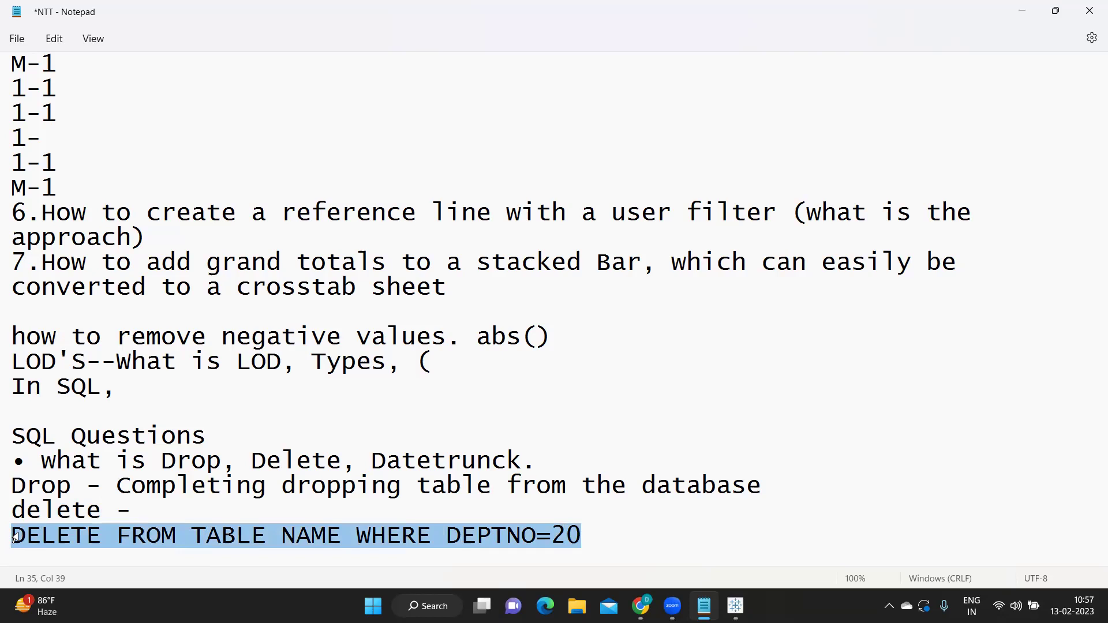
scroll(15, 536, up, 1)
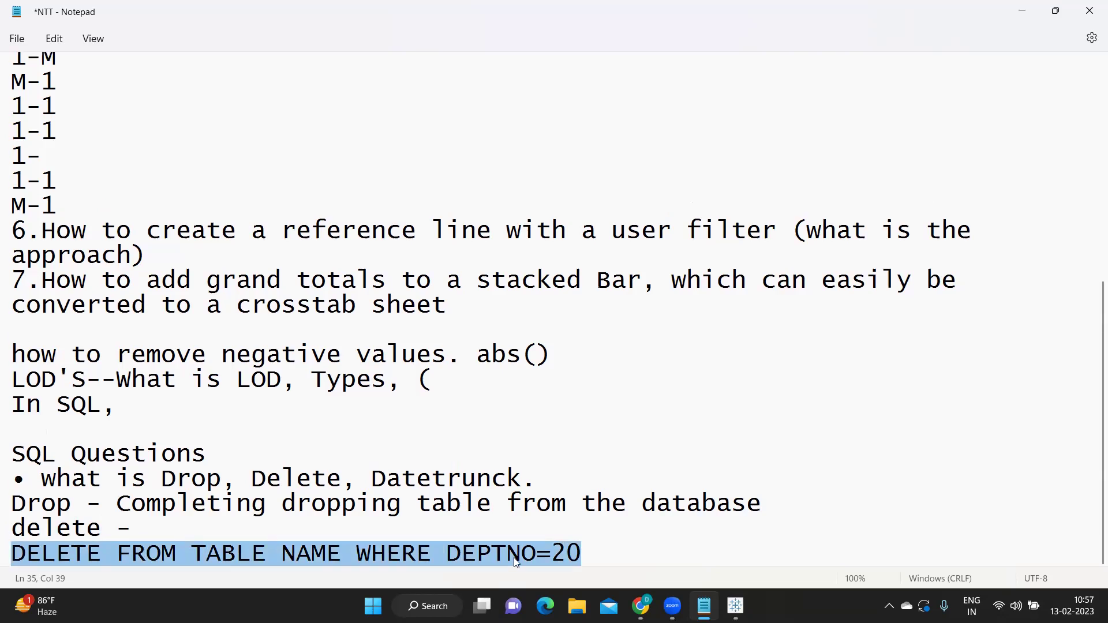
Step: Add a "TRUNC" line below the DELETE example and start an answer line with "->" beneath it
click(604, 551)
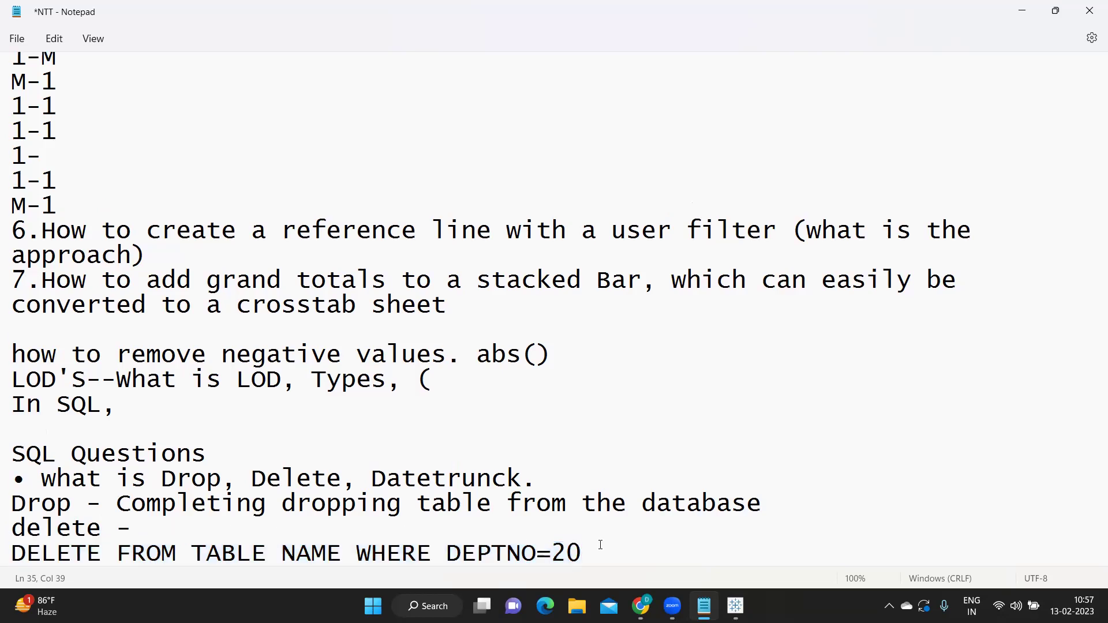
key(Return)
text(TRUNC)
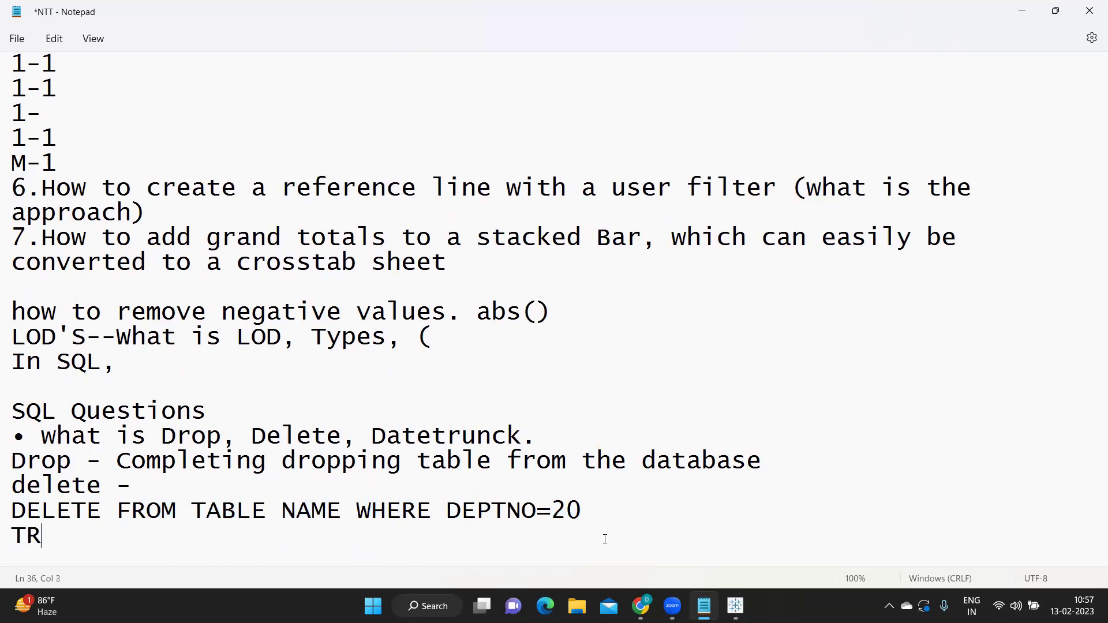
key(Return)
text(->dELET)
key(BackSpace)
key(BackSpace)
key(BackSpace)
key(BackSpace)
key(BackSpace)
text(el)
key(BackSpace)
key(BackSpace)
text(E)
key(BackSpace)
text(dELE)
key(BackSpace)
key(BackSpace)
key(BackSpace)
key(BackSpace)
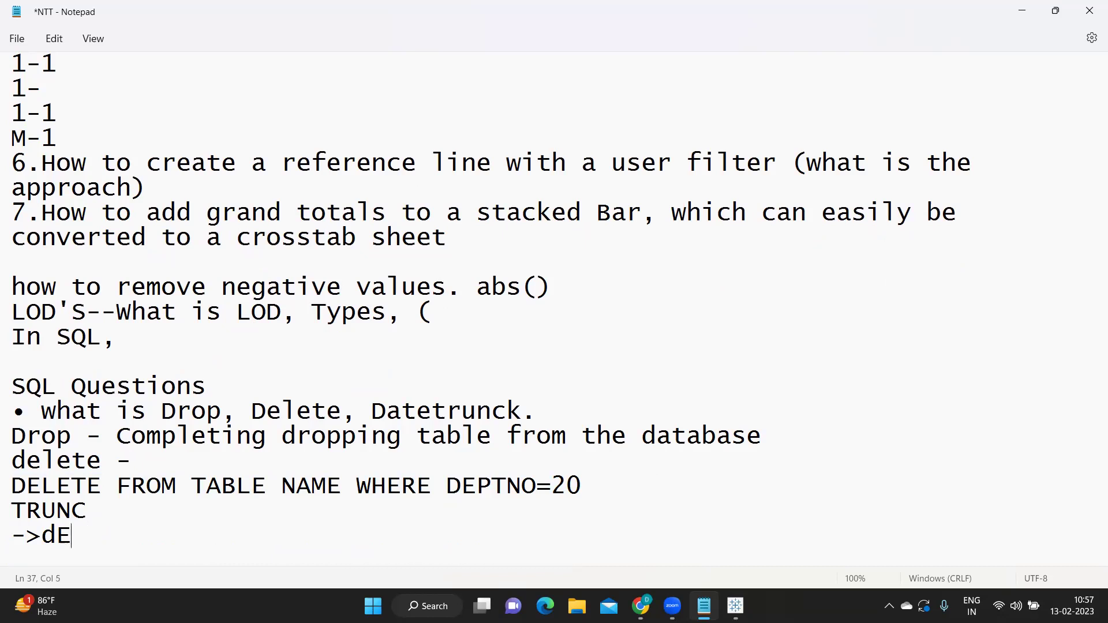
Step: Write "Deleting the data but keeping the structire of table as is." as the TRUNC answer, and highlight the SQL answers for review
text(Deleting the dat)
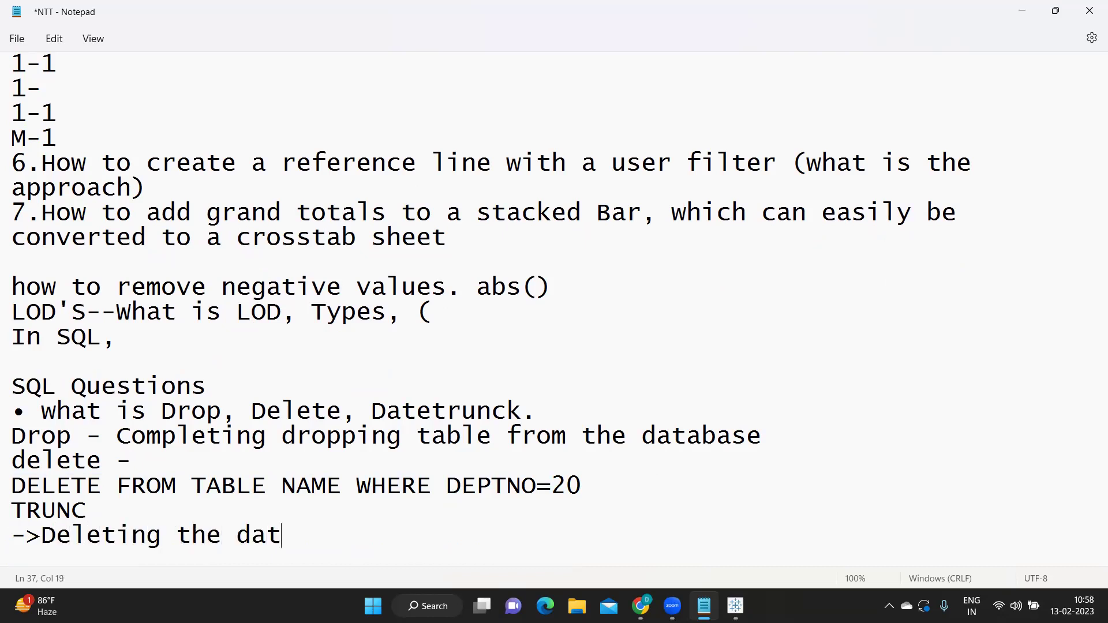
text(a but keeping)
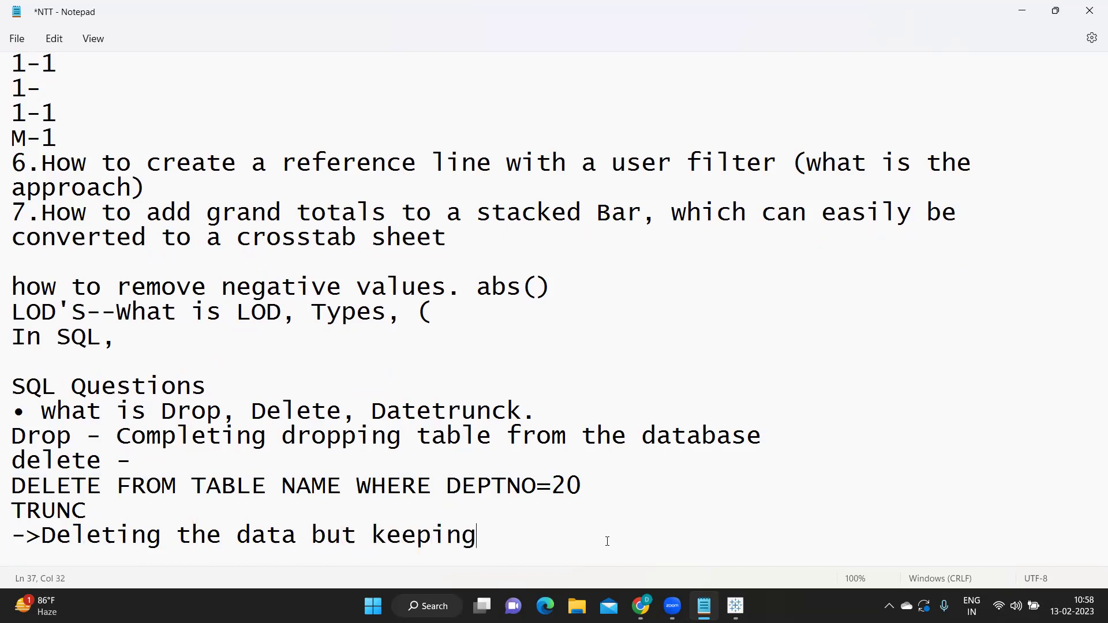
text( the strucut)
key(BackSpace)
key(BackSpace)
text(tire of )
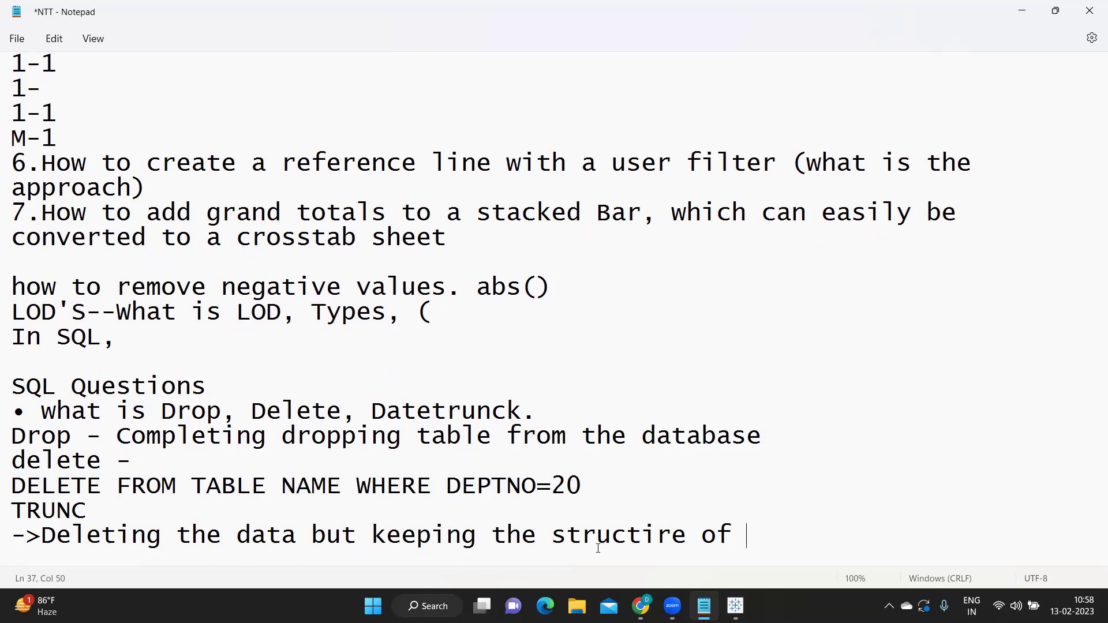
text(table as is.)
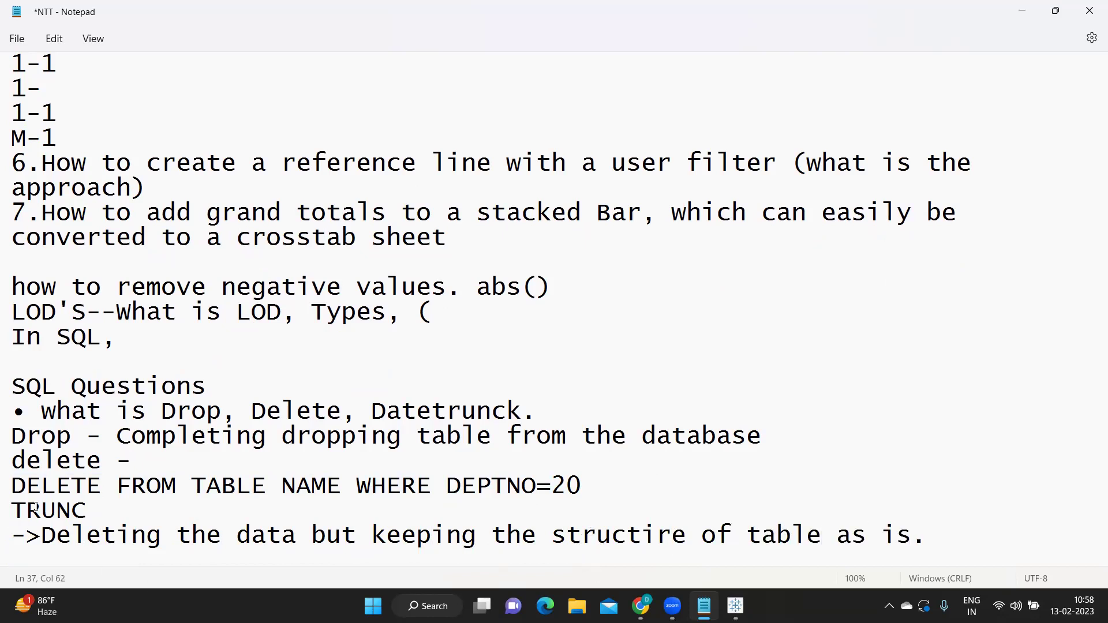
drag(14, 436, 62, 520)
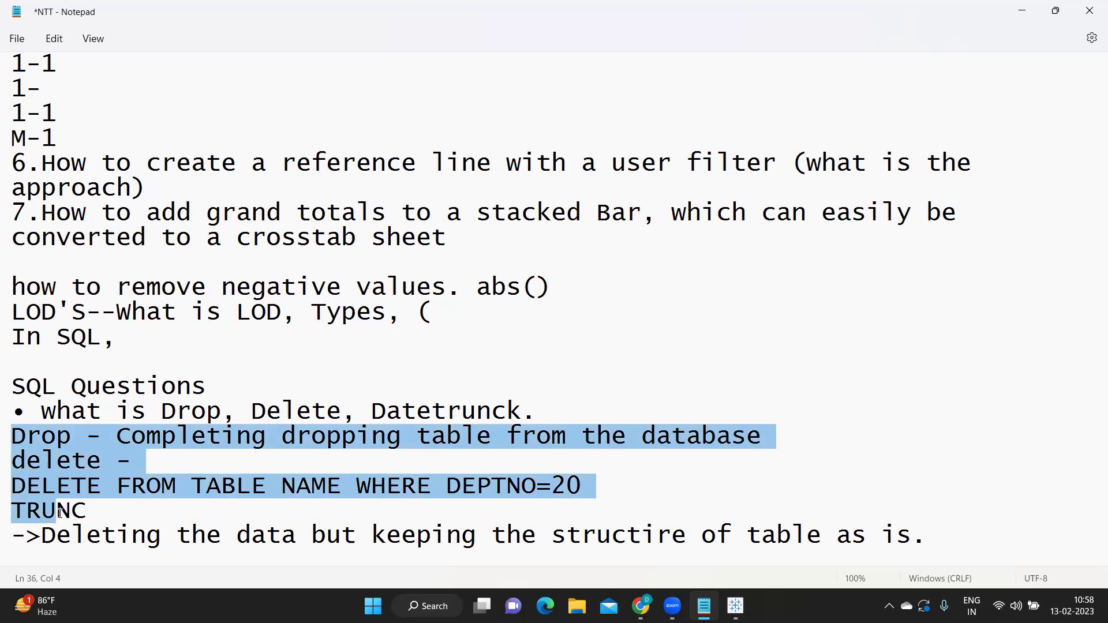
click(130, 460)
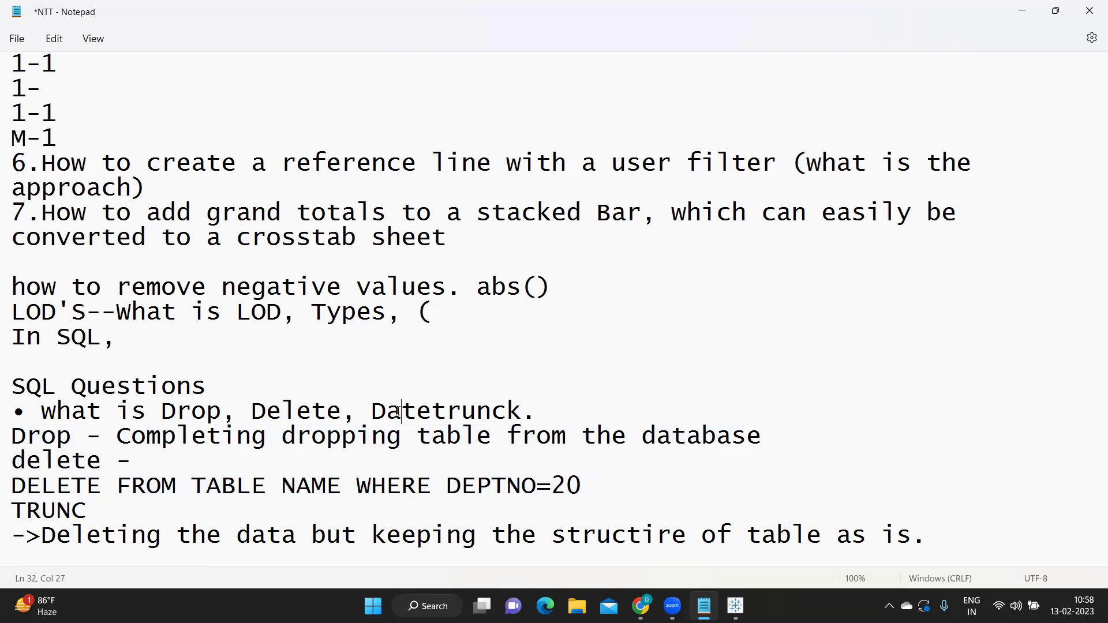
Step: Highlight "Datetrunck" in the SQL question, switch to Tableau and add a new worksheet
double_click(400, 412)
mouse_move(735, 606)
click(733, 549)
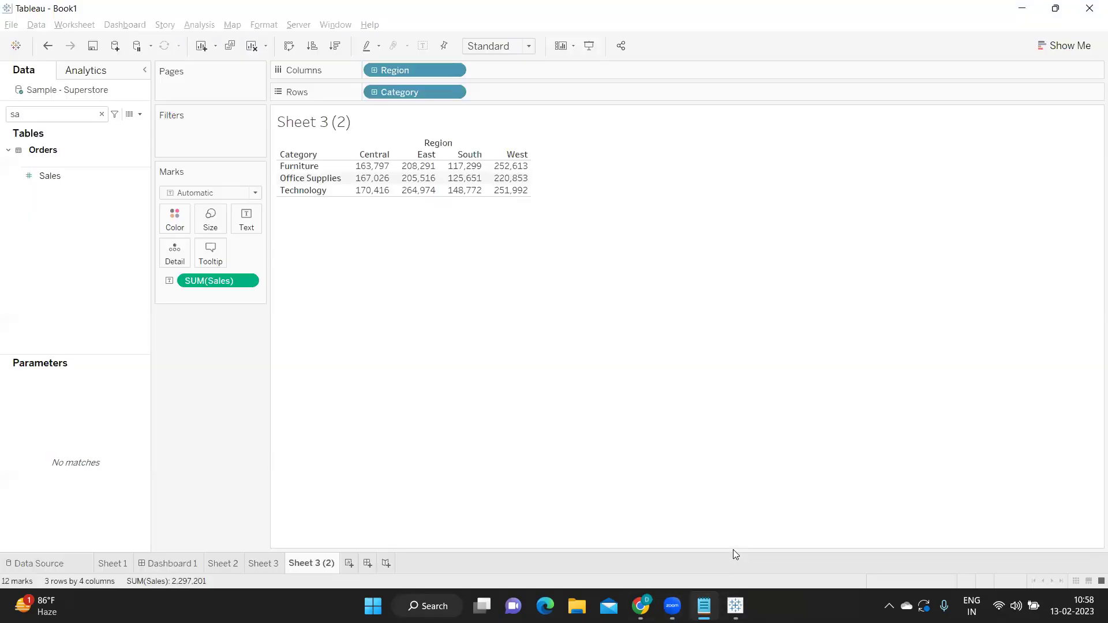
click(349, 563)
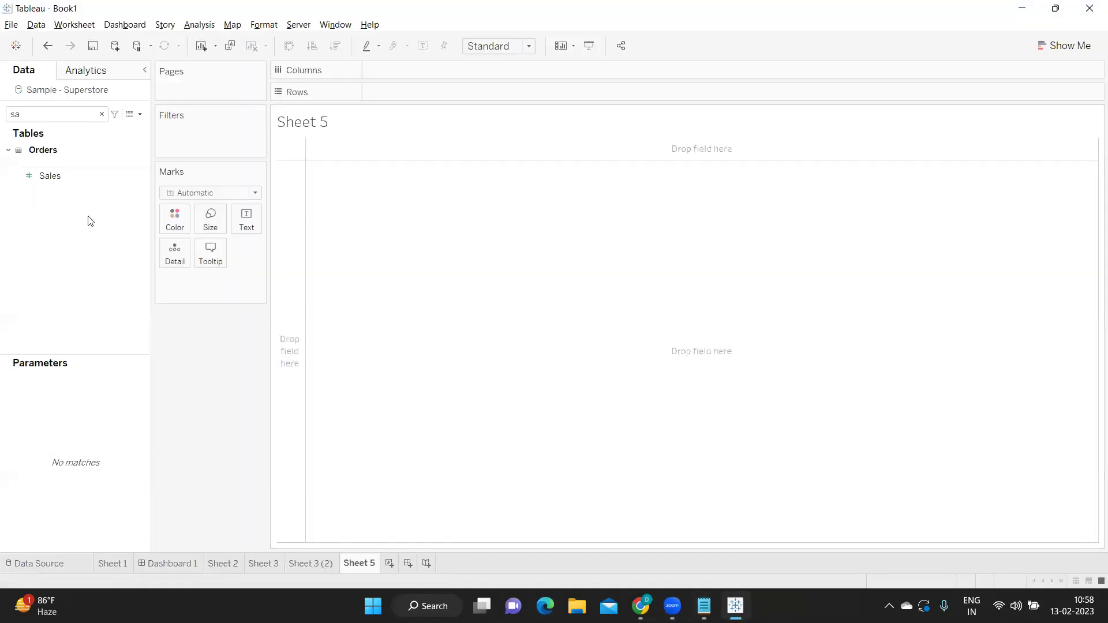
Step: Clear the field search and list Order Date on Rows as discrete exact dates
click(101, 113)
drag(71, 201, 436, 96)
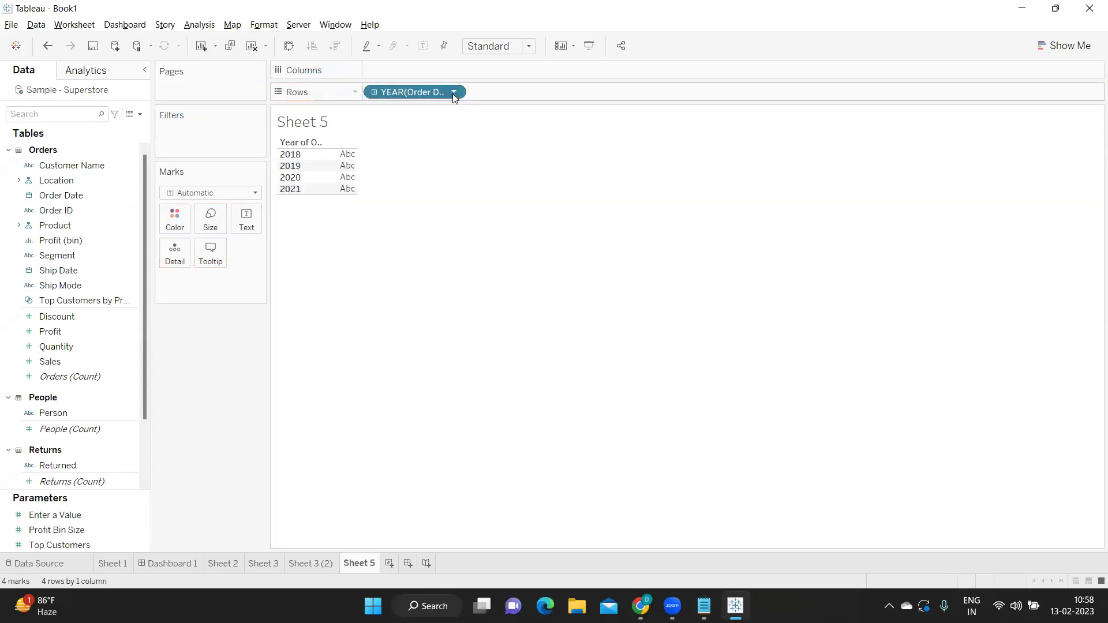
click(453, 92)
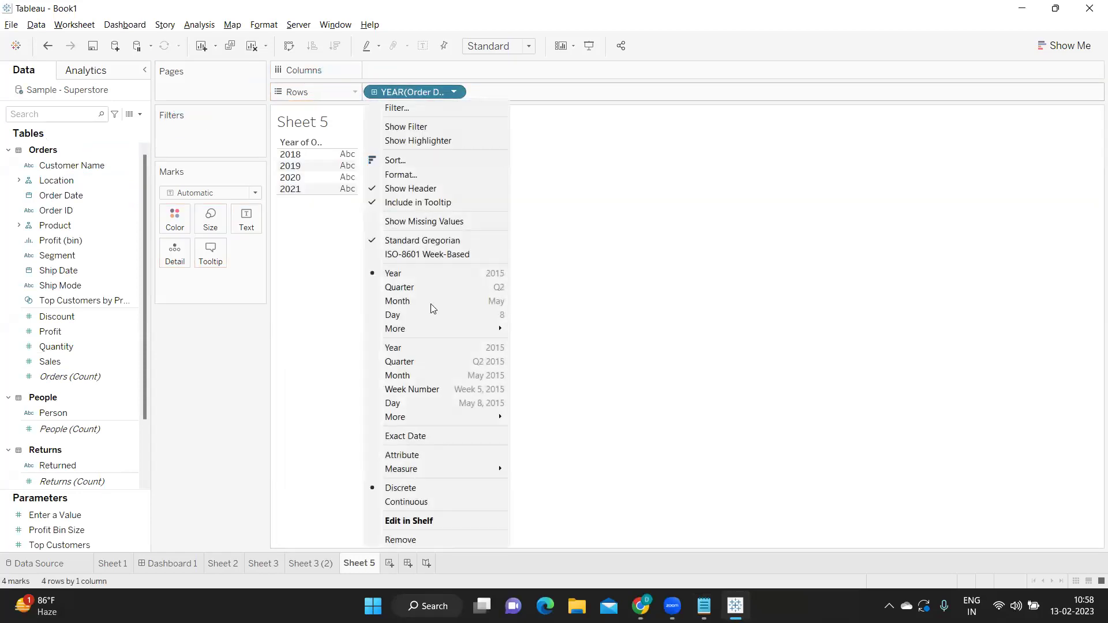
click(410, 436)
click(454, 92)
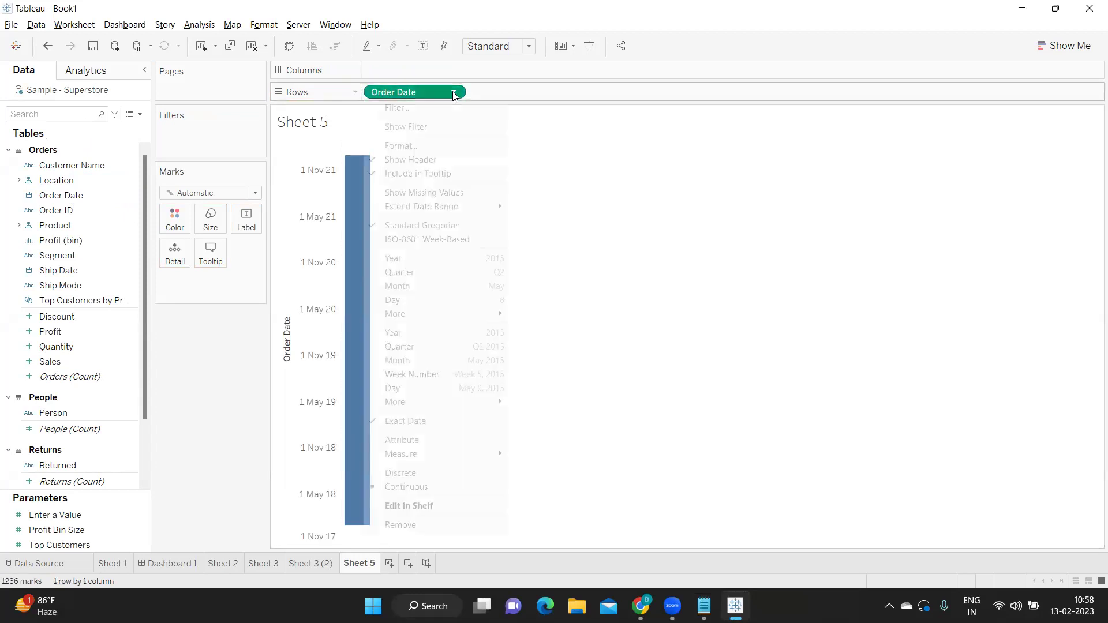
click(428, 473)
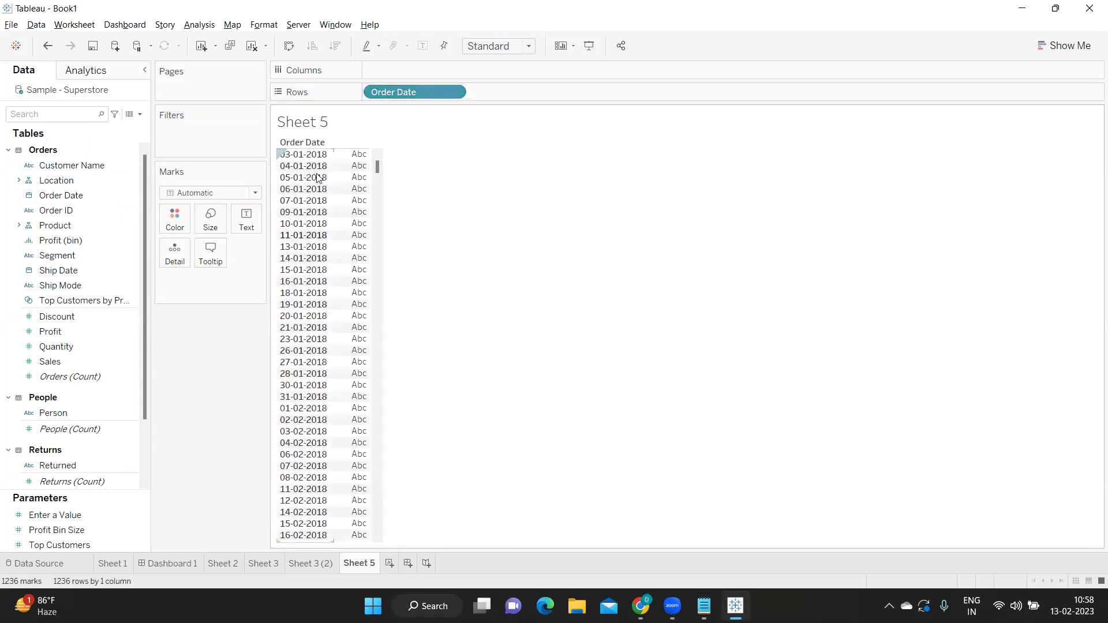
Step: Create a calculated field named "Date Trunc"
click(140, 114)
click(101, 123)
text(D)
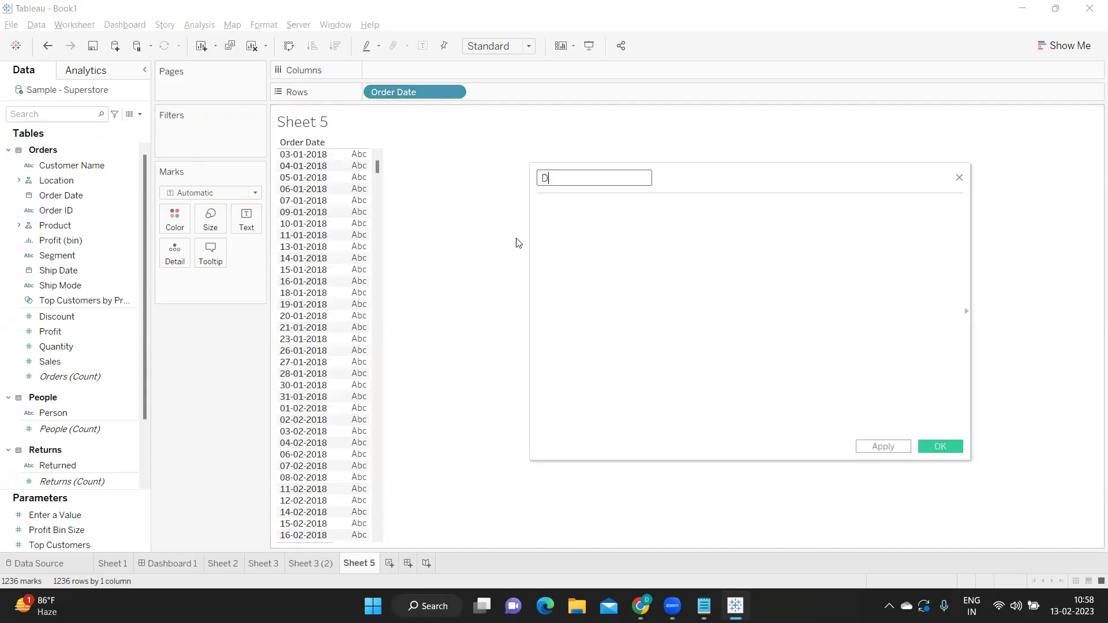
text(ate Trunc)
key(Tab)
Step: Begin the Date Trunc calculation's formula with the DATETRUNC function
text(date)
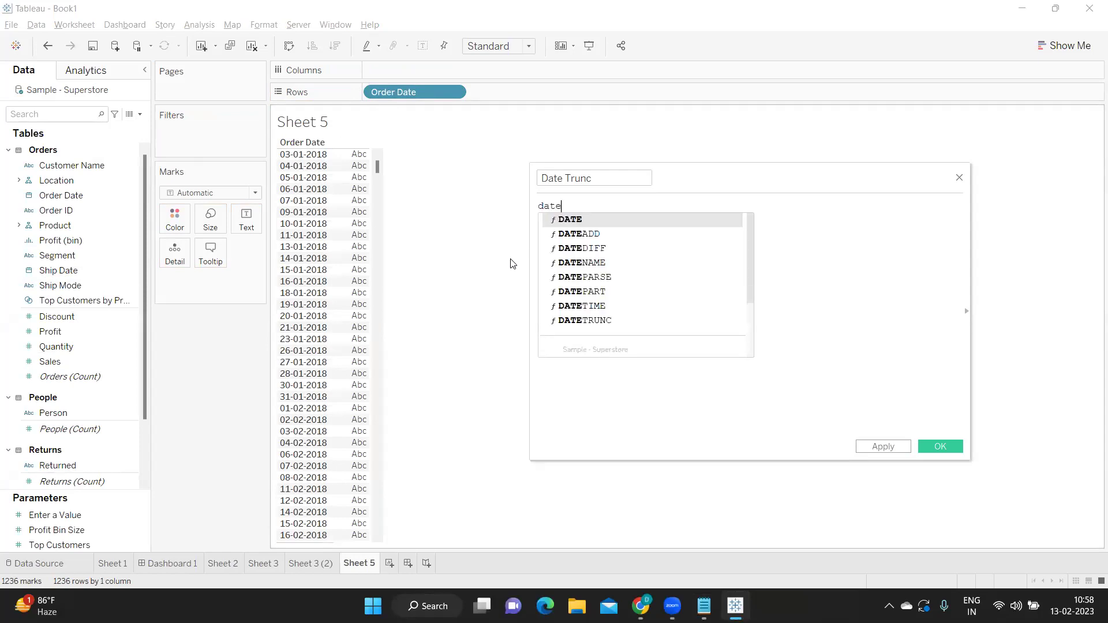
key(Down)
key(Down)
key(Down)
key(Down)
key(Down)
key(Down)
key(Down)
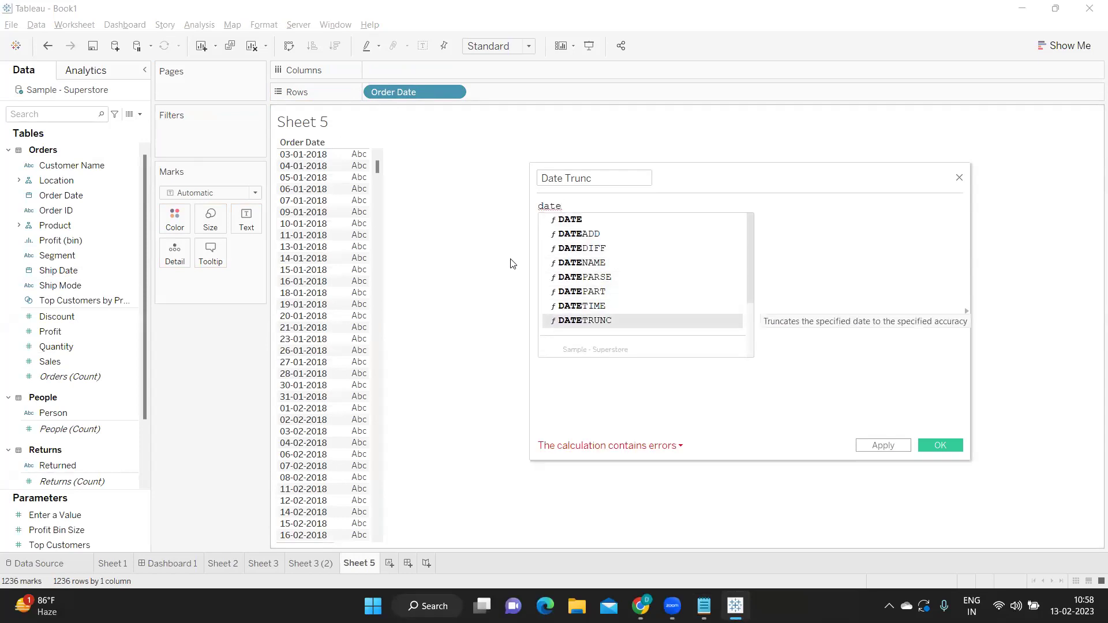
key(Return)
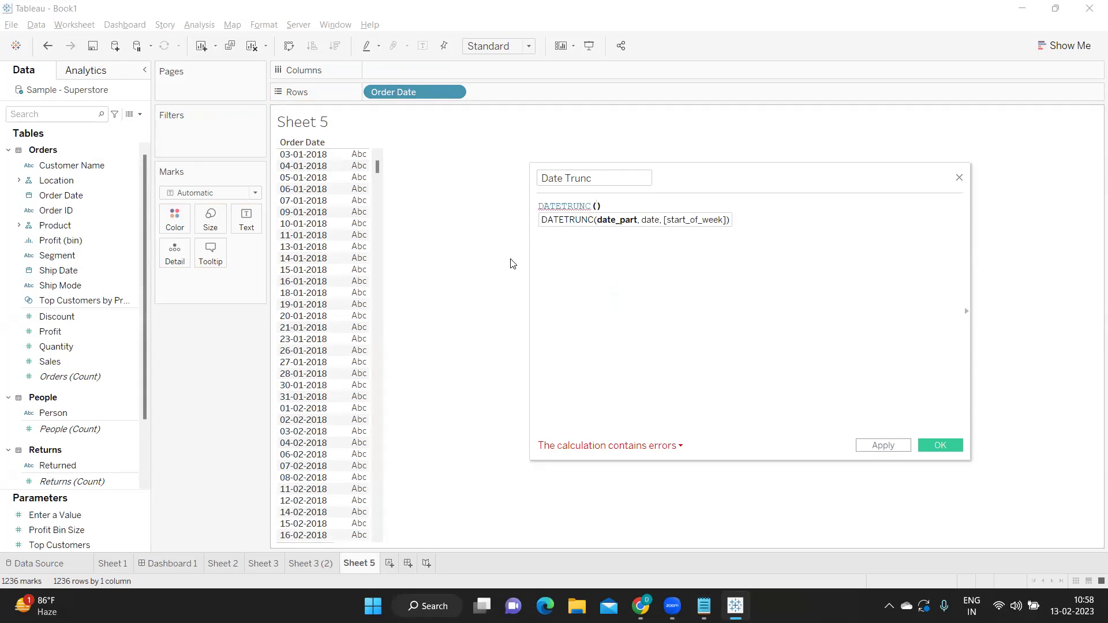
Step: Complete the DATETRUNC arguments with 'month' and the [Order Date] field, and save the calculated field
text(')
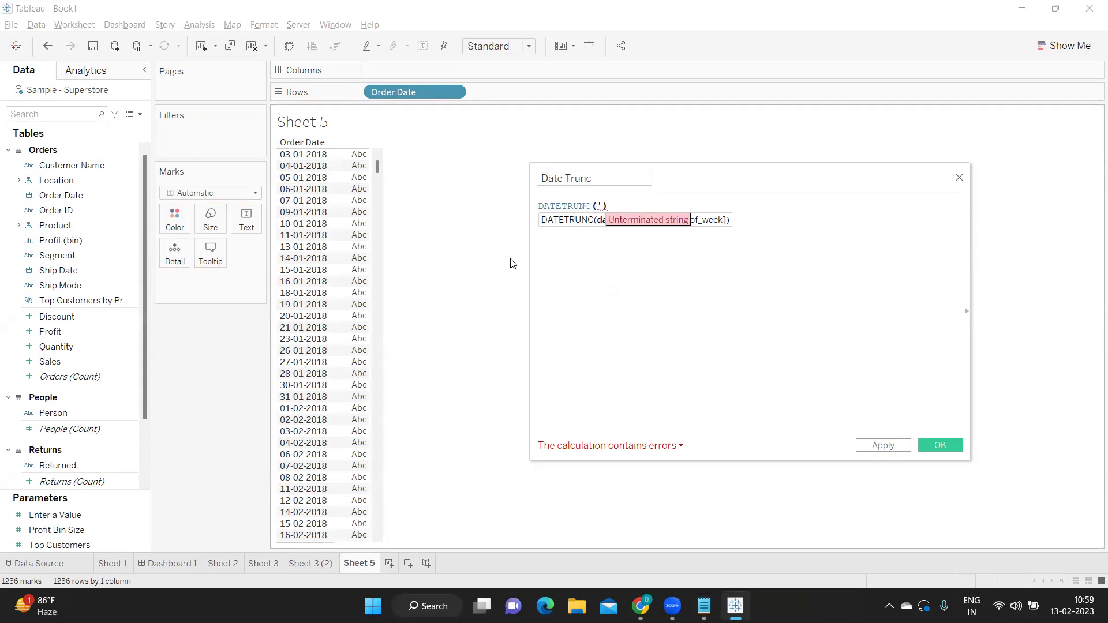
text(month)
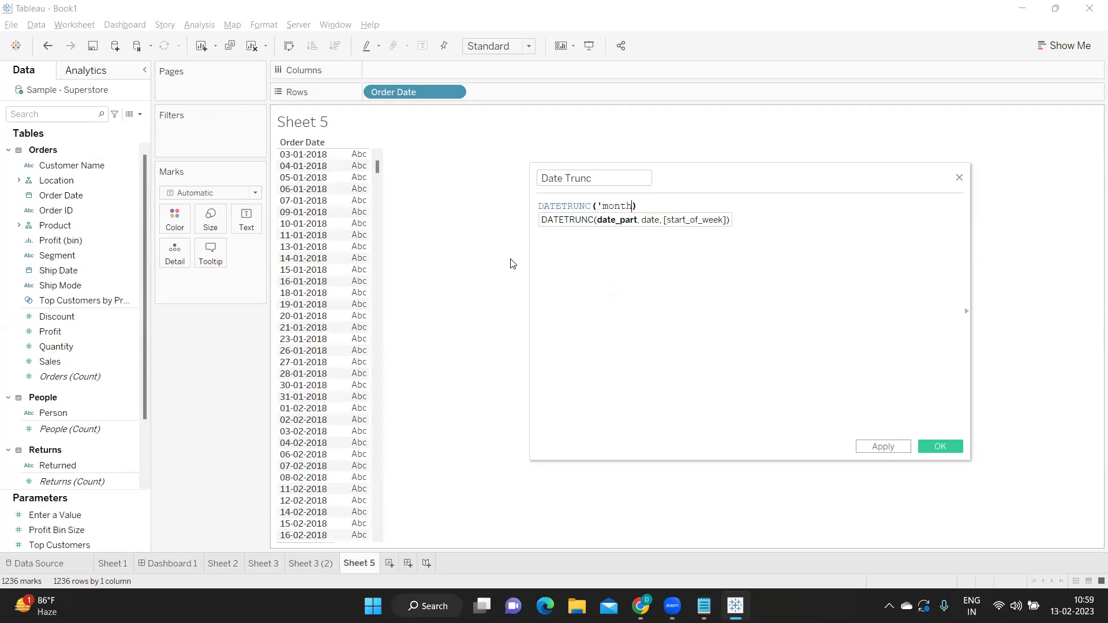
text(',)
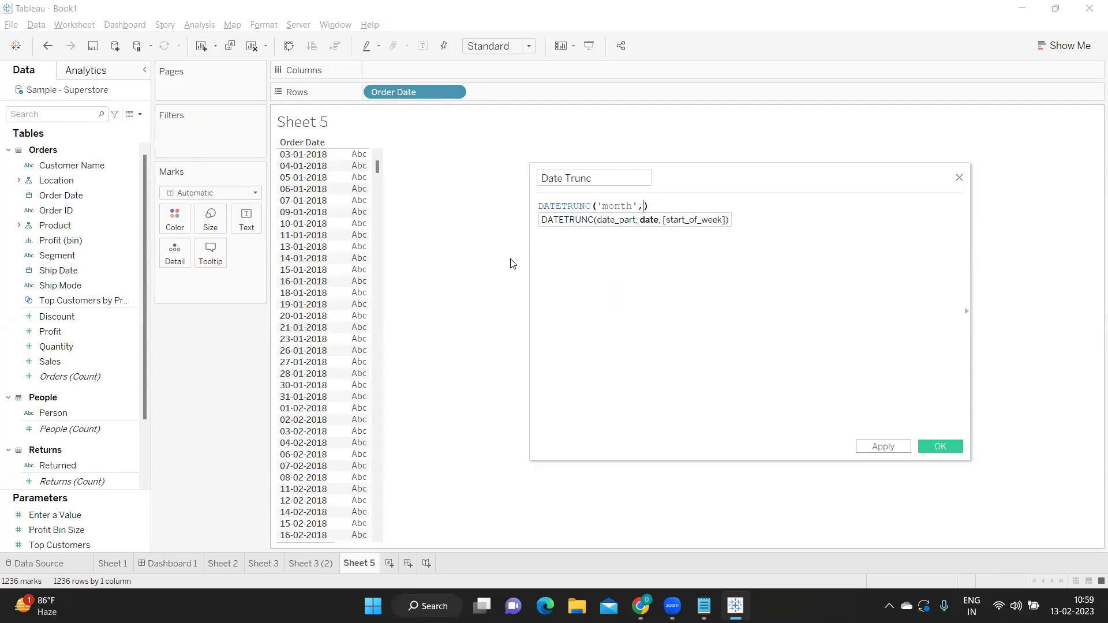
text([O)
key(Return)
click(886, 447)
click(925, 447)
Step: Add Date Trunc to Rows after Order Date and show it as discrete exact dates
drag(86, 174, 521, 86)
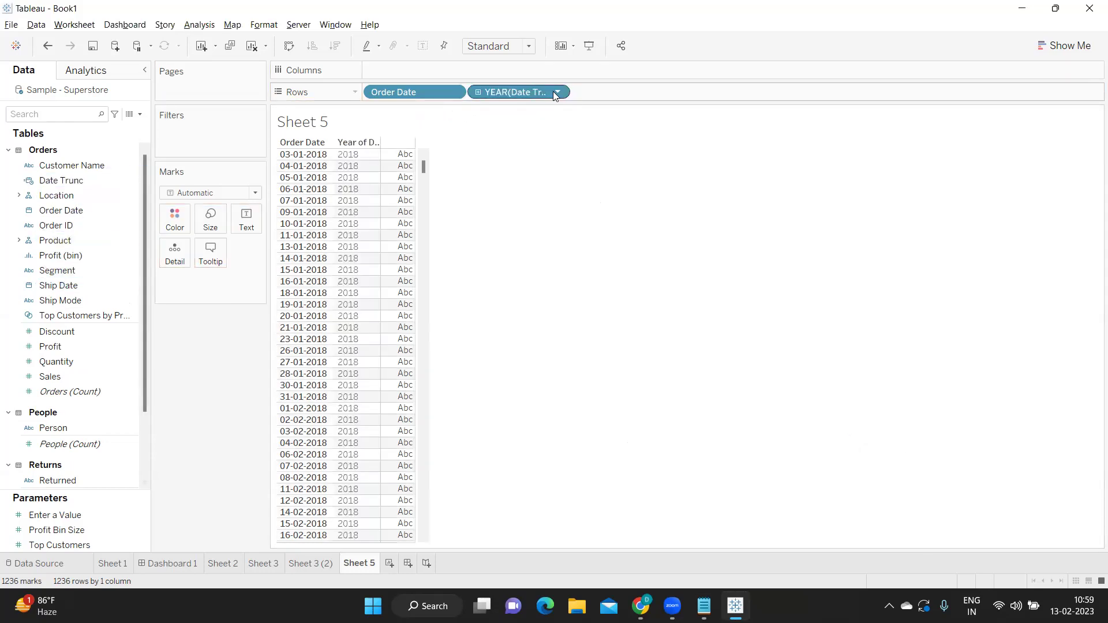
click(556, 91)
click(520, 437)
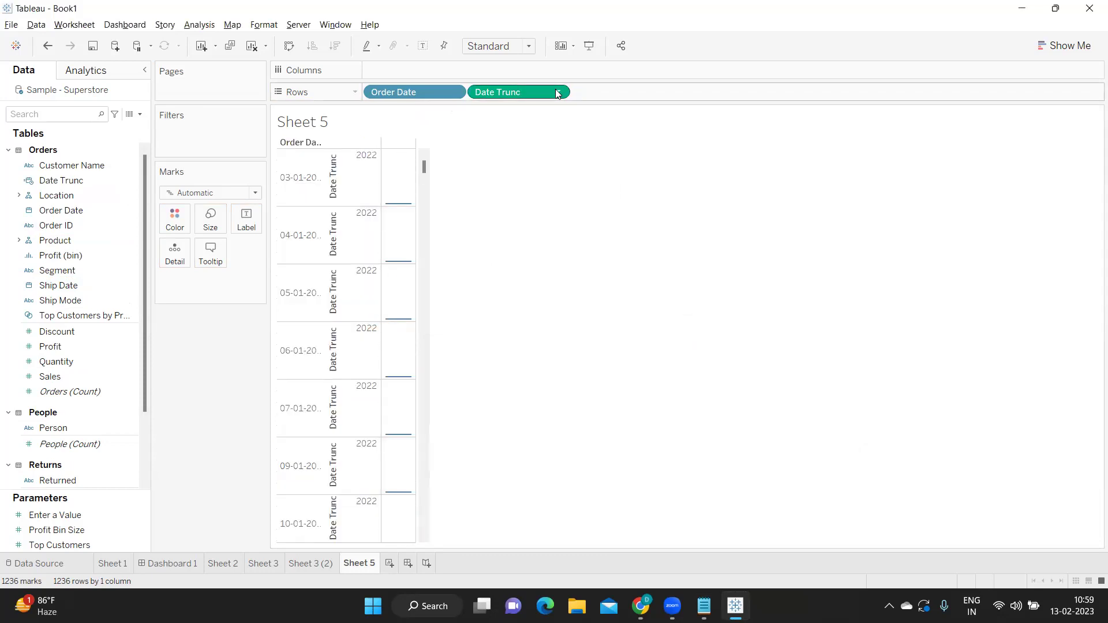
click(558, 92)
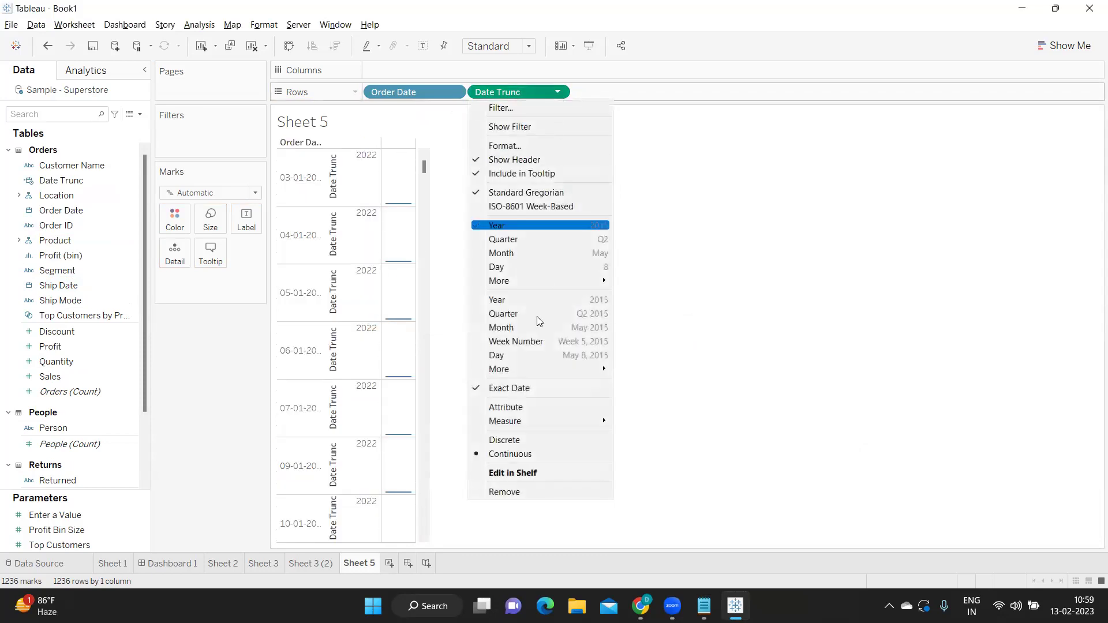
click(527, 440)
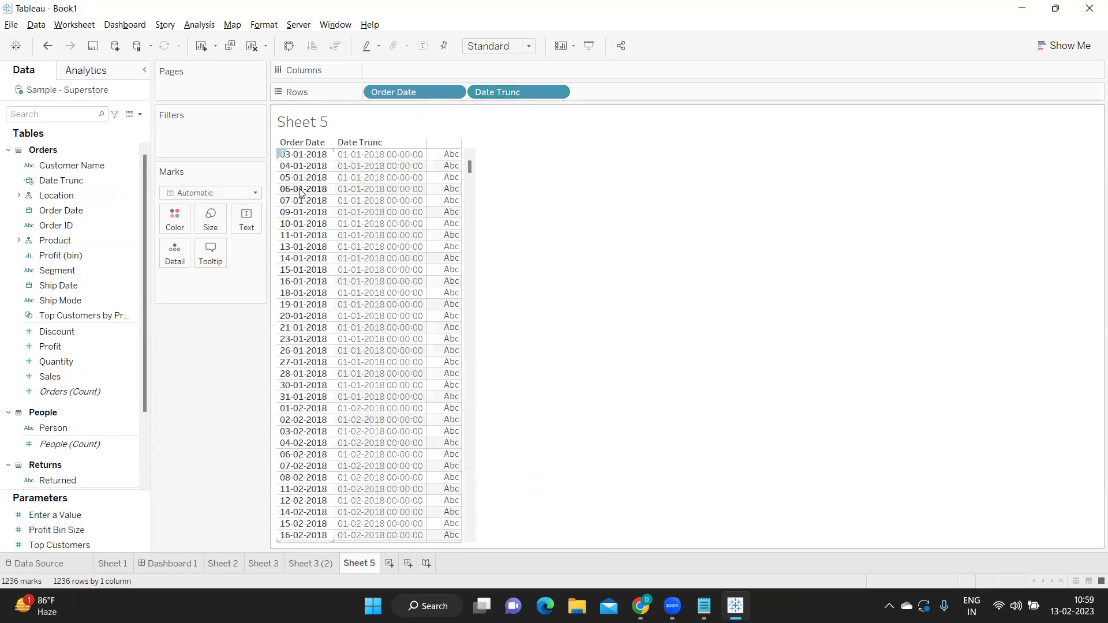
Step: Select the order dates from 03-01-2018 to 31-01-2018 to compare them with their Date Trunc values
click(286, 159)
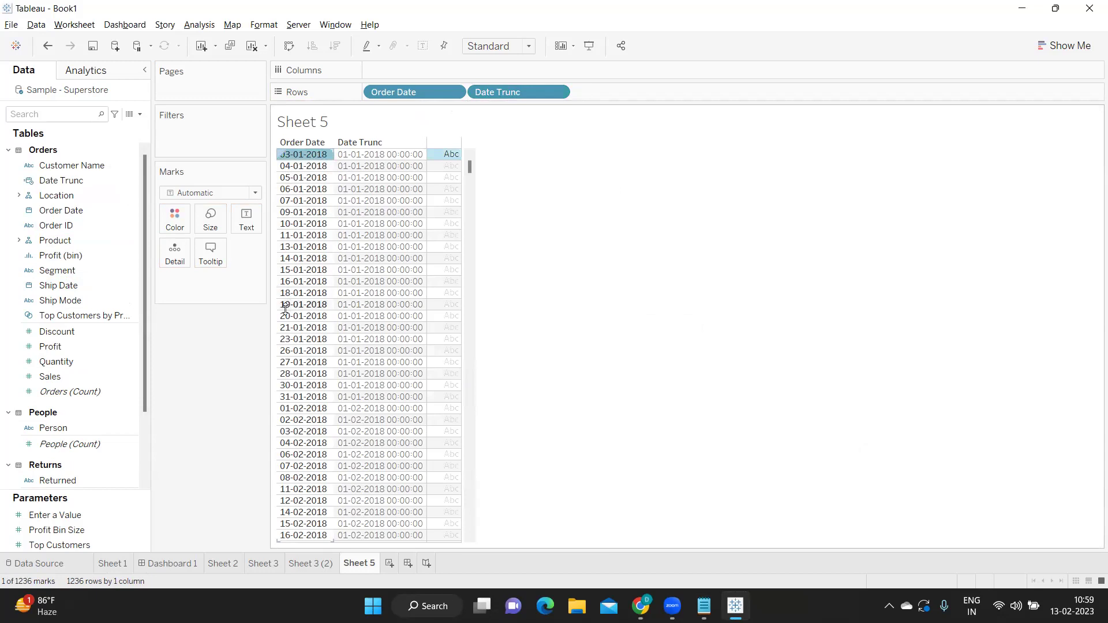
click(284, 397)
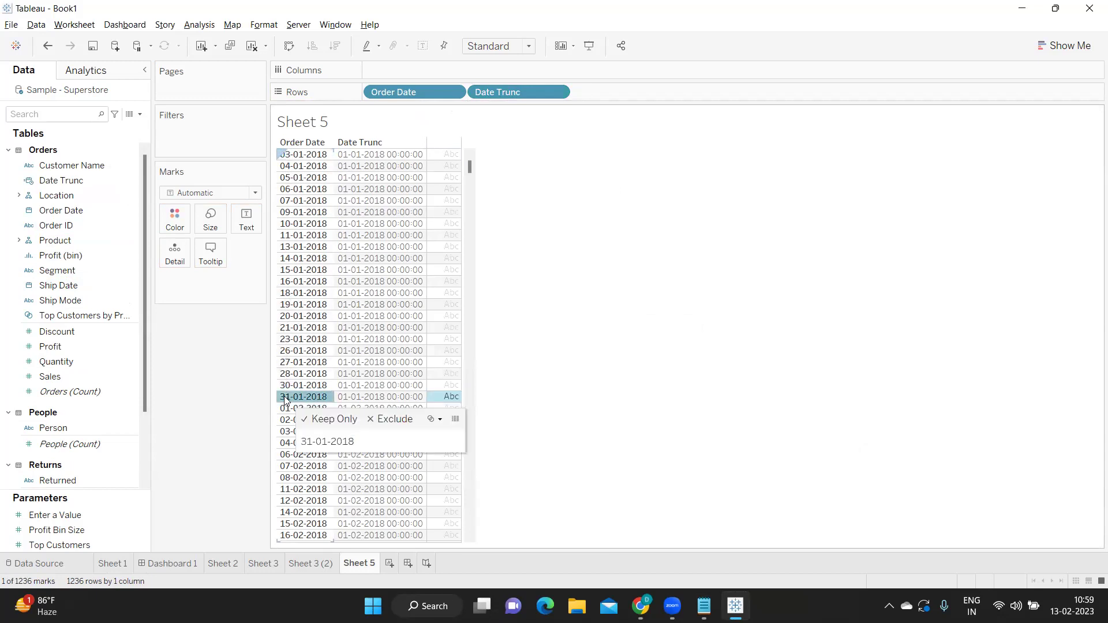
shift+click(296, 153)
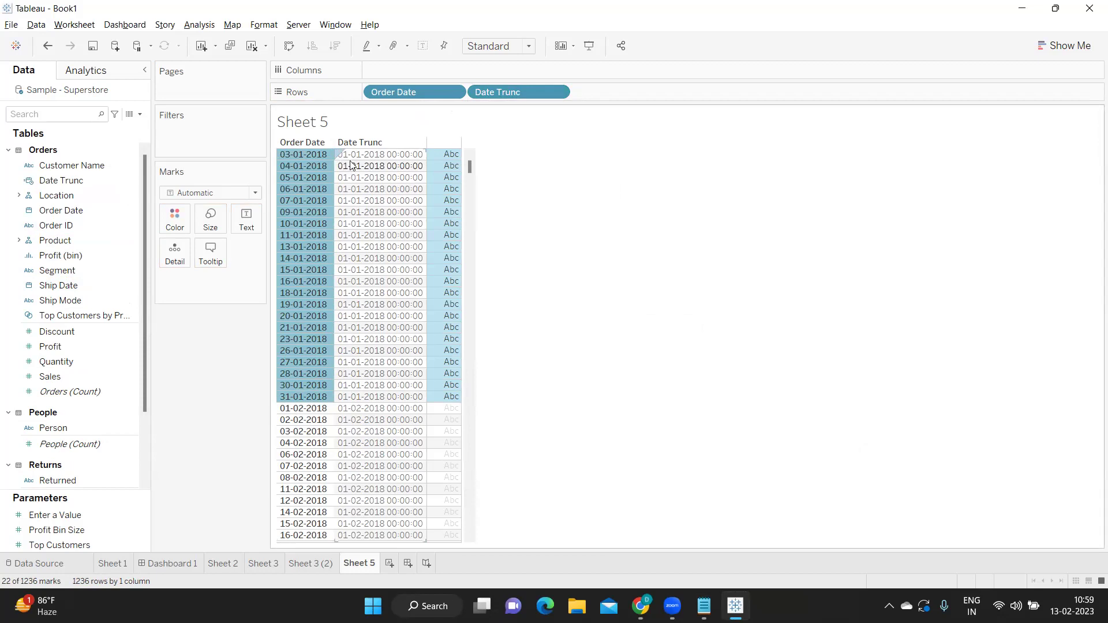
Step: Select the order dates from 01-02-2018 to 27-02-2018 to compare their Date Trunc values, and view the system calendar for February 2023
scroll(292, 375, down, 2)
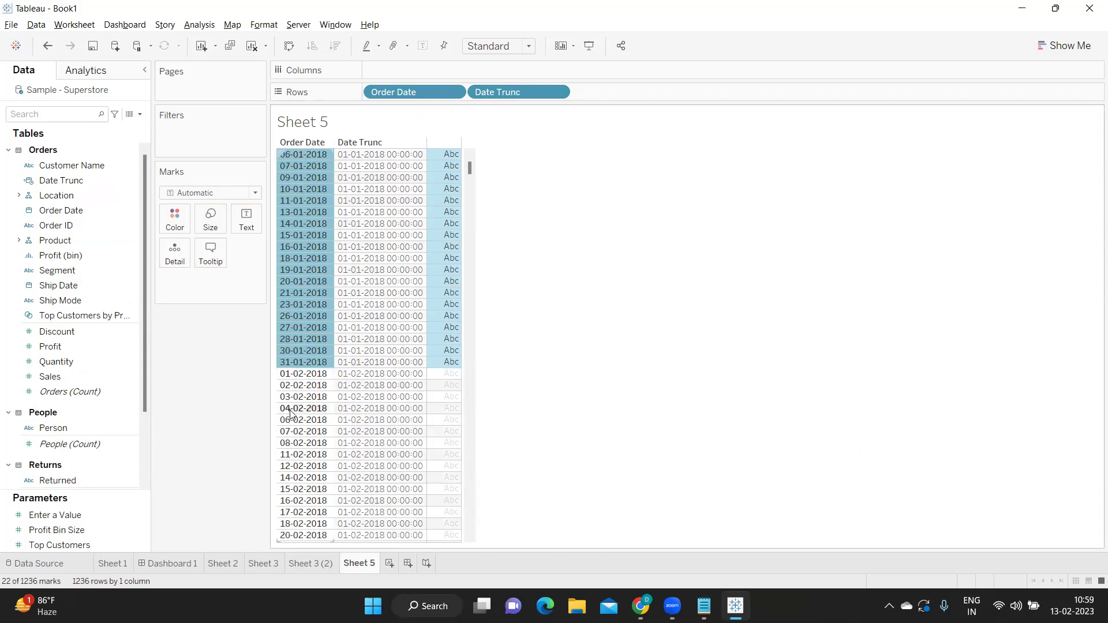
scroll(294, 359, down, 3)
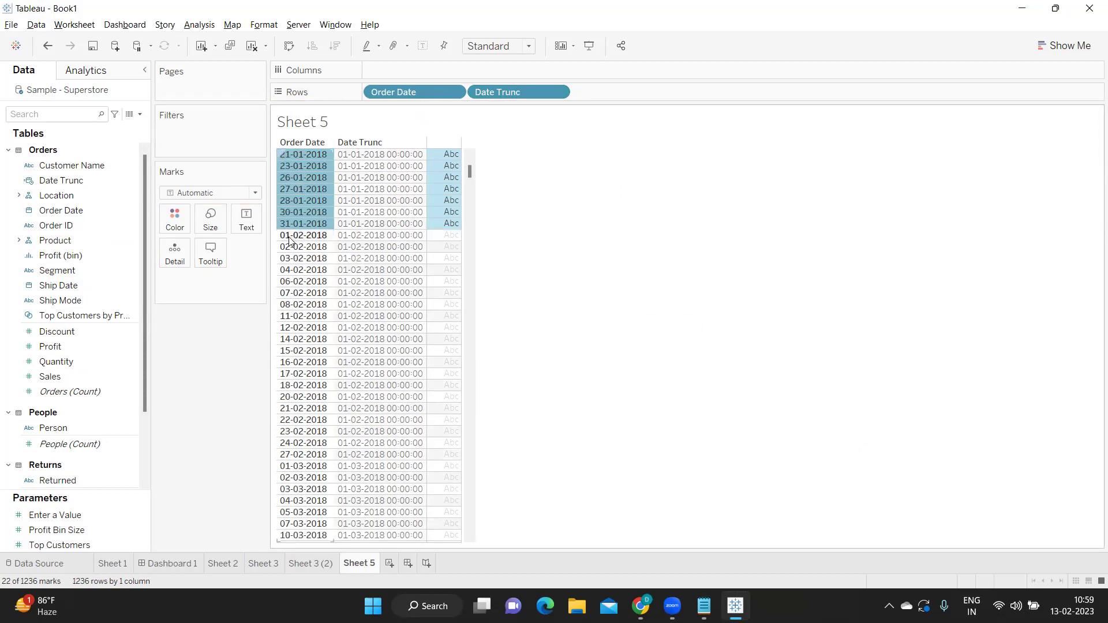
click(290, 236)
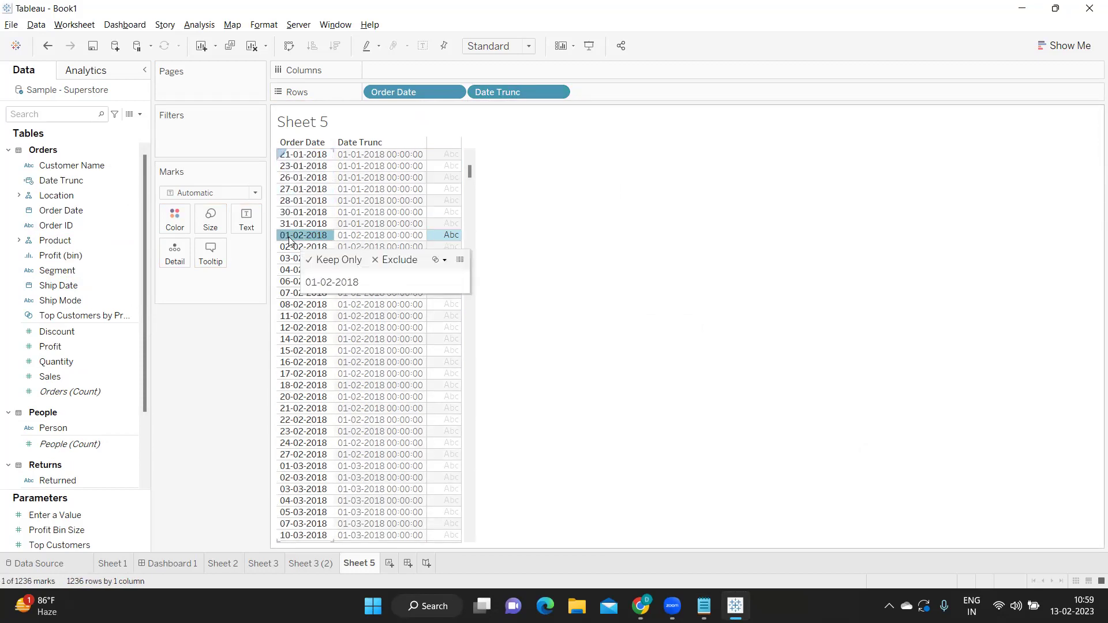
shift+click(292, 456)
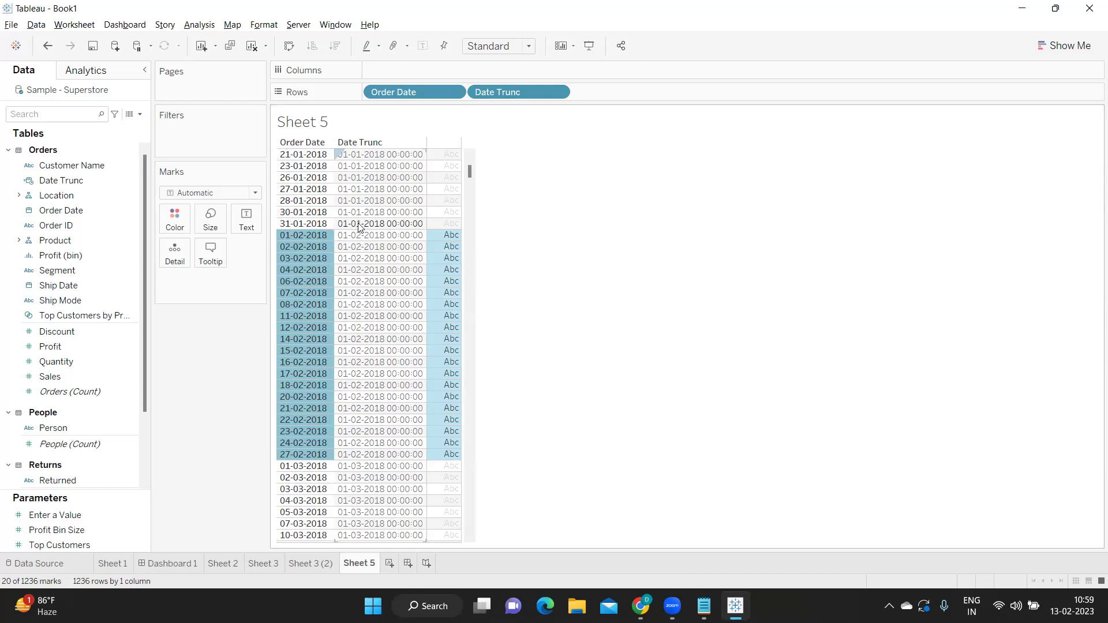
click(1072, 606)
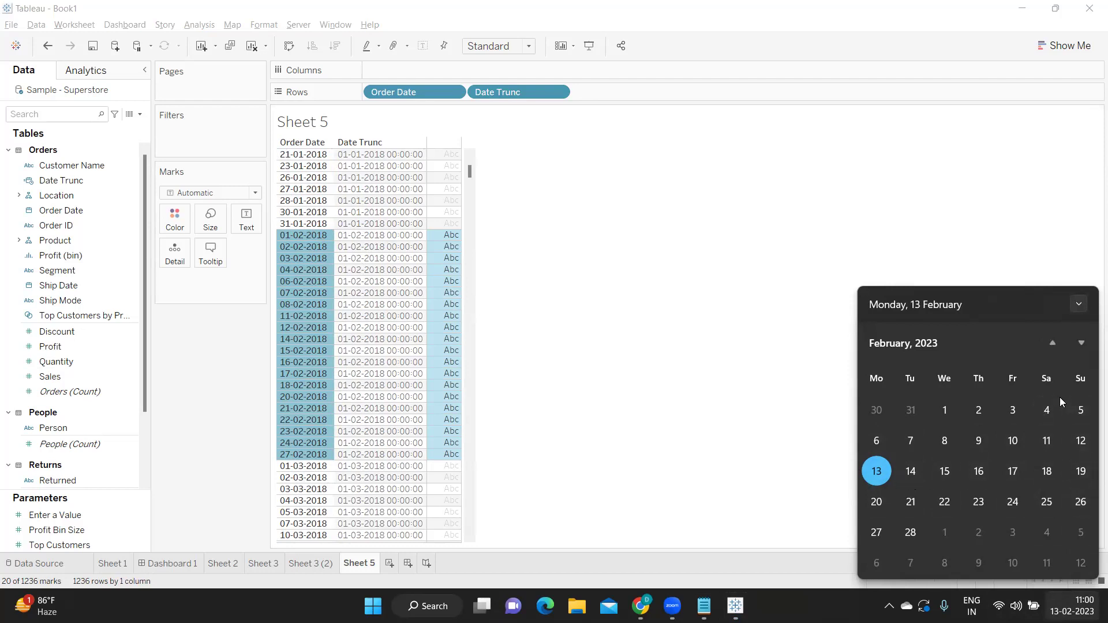
click(717, 460)
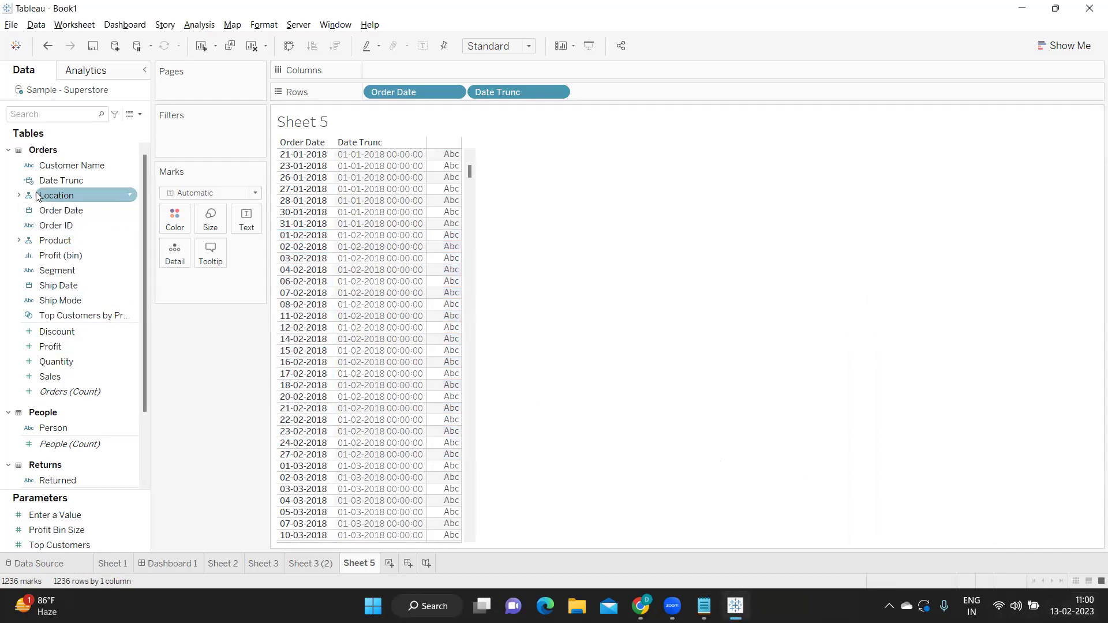
Step: Switch to the NTT notes in Notepad and start a new paragraph below the TRUNC answer
key(alt+Tab)
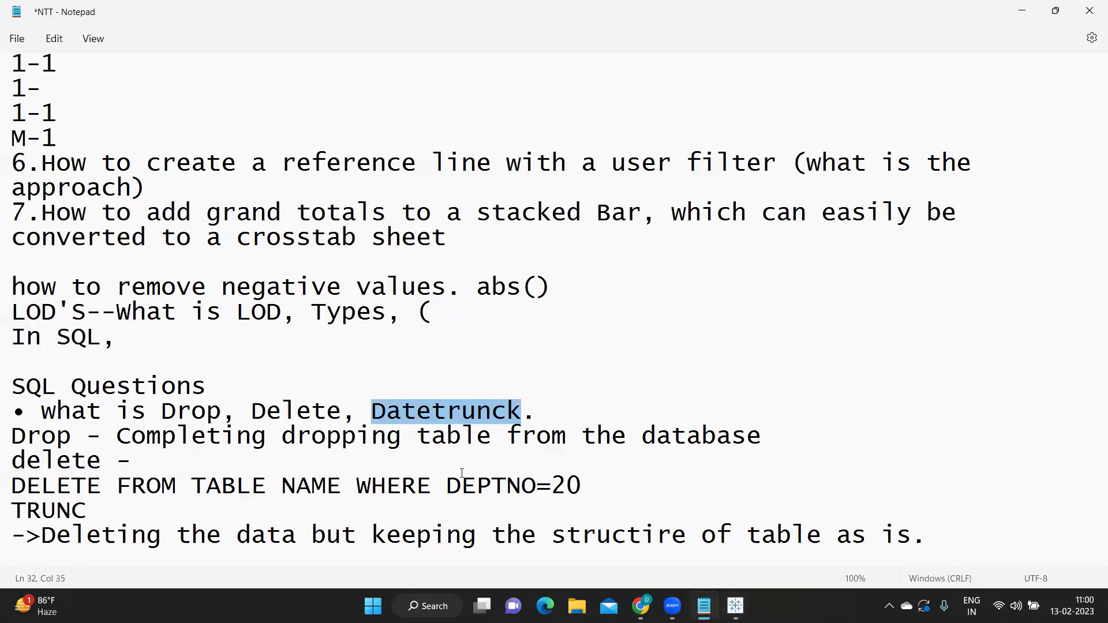
scroll(662, 510, up, 1)
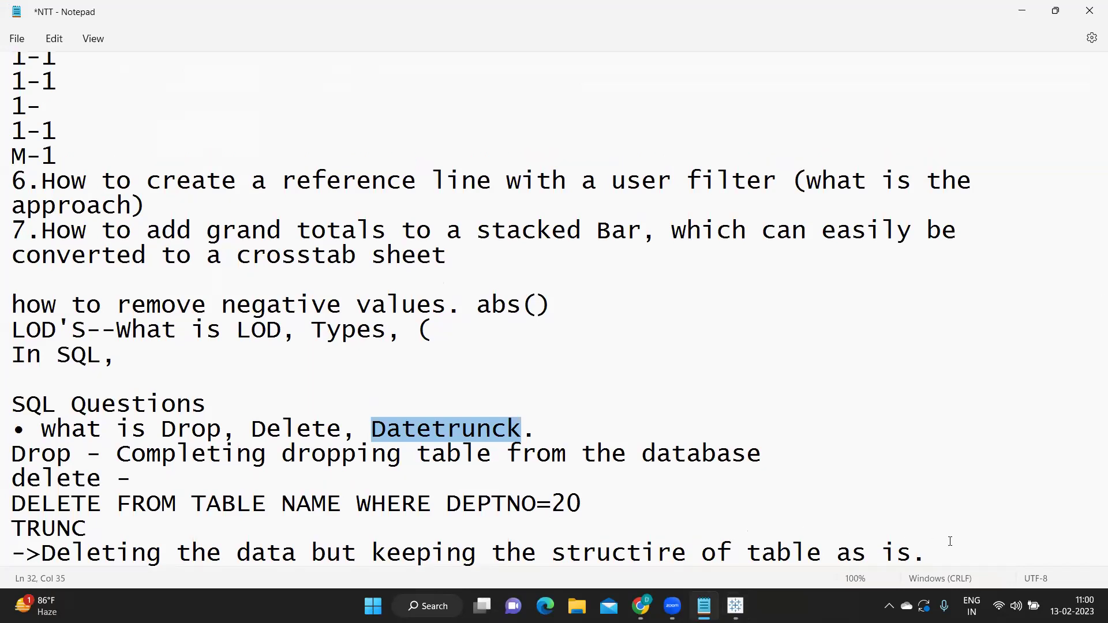
click(945, 558)
key(Return)
key(Return)
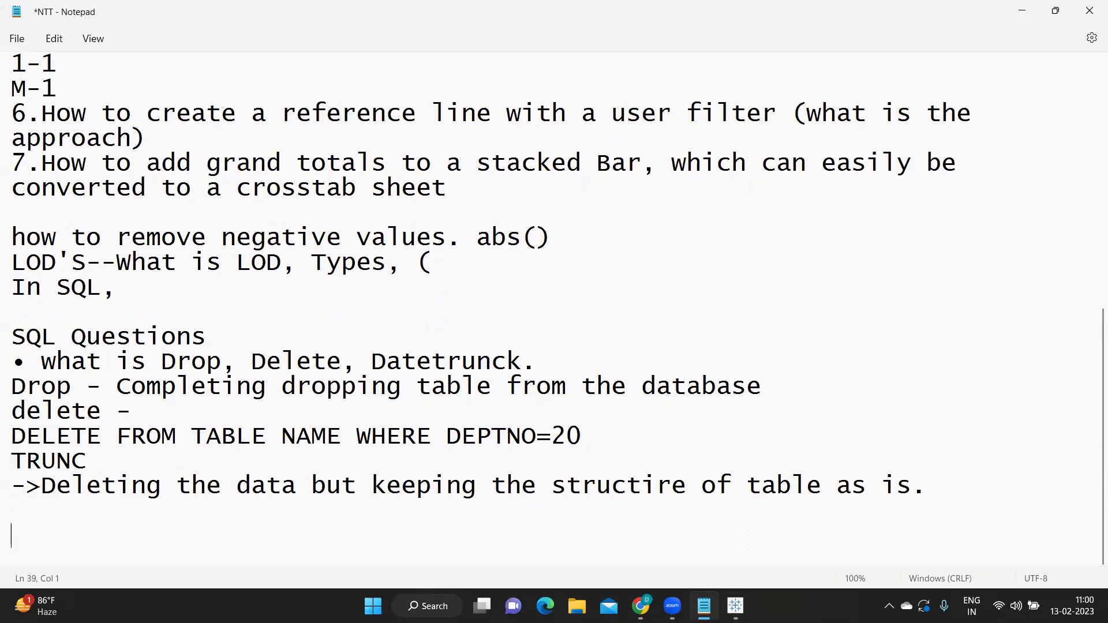